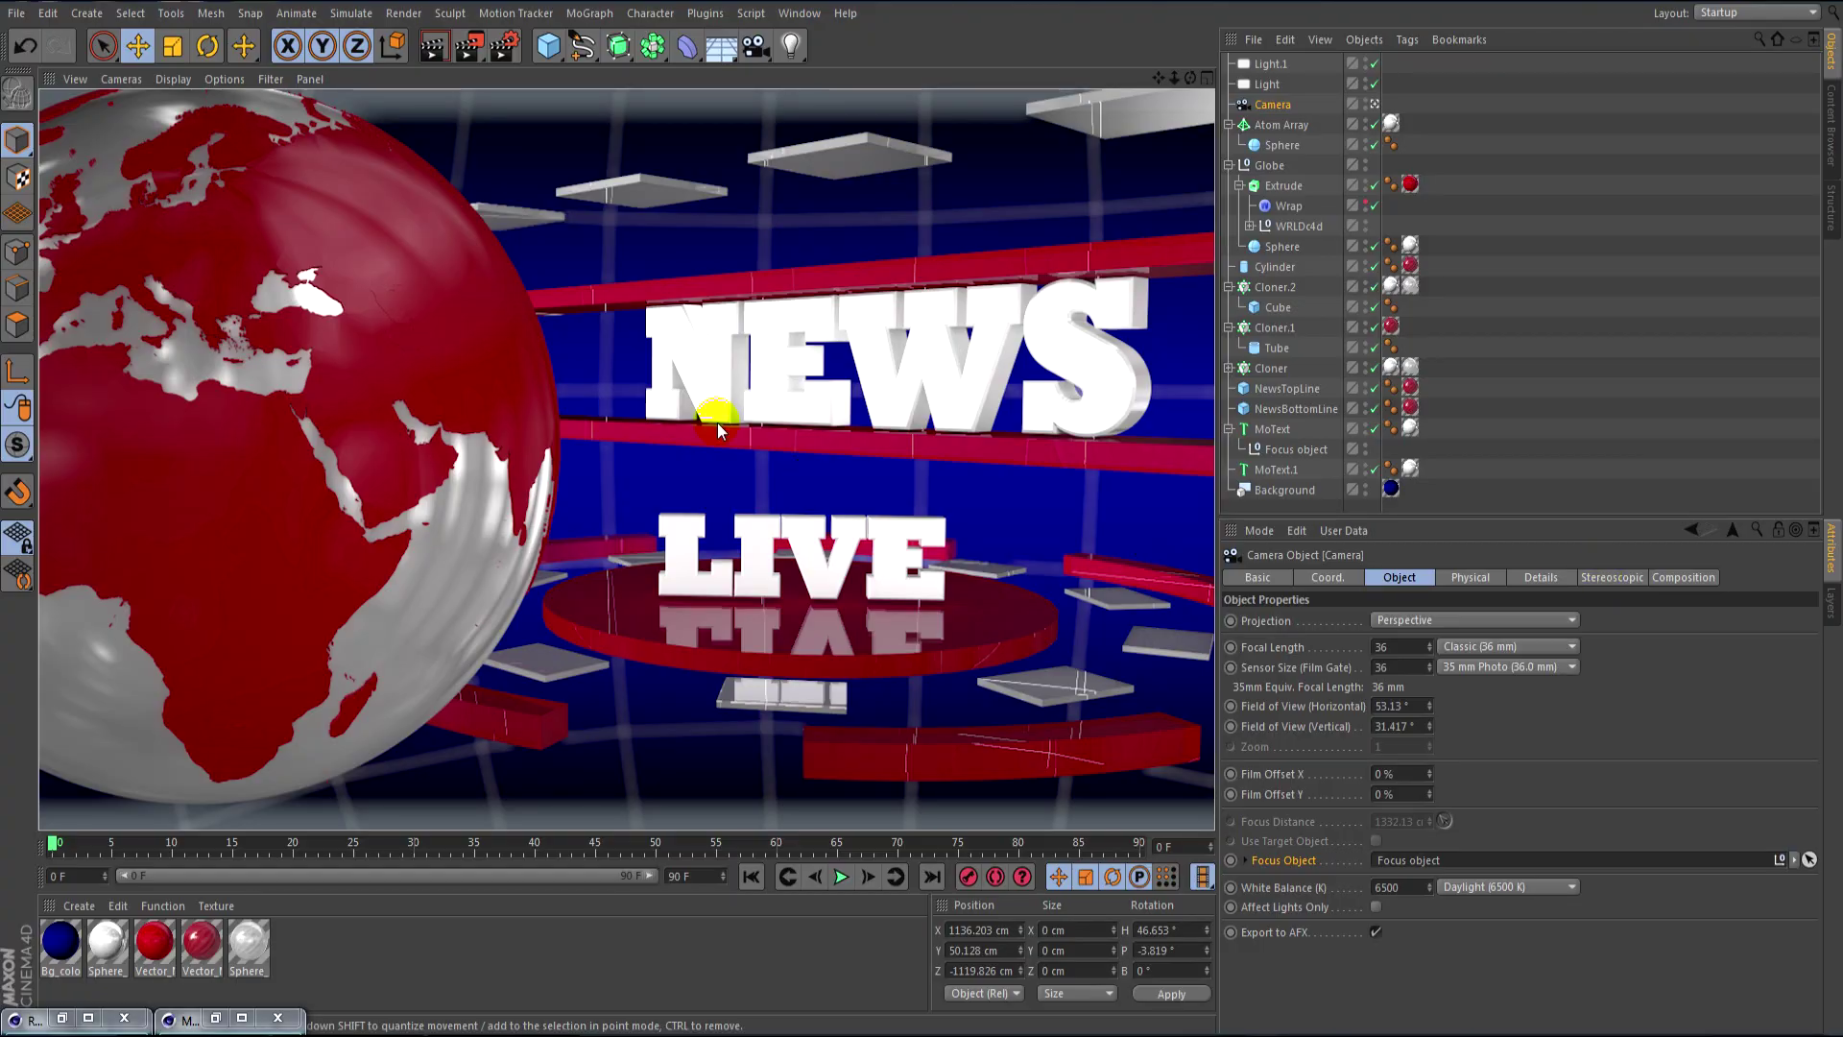
- Select the NEWS MoText to leave the render preview and return to the perspective editor view
left_click(717, 429)
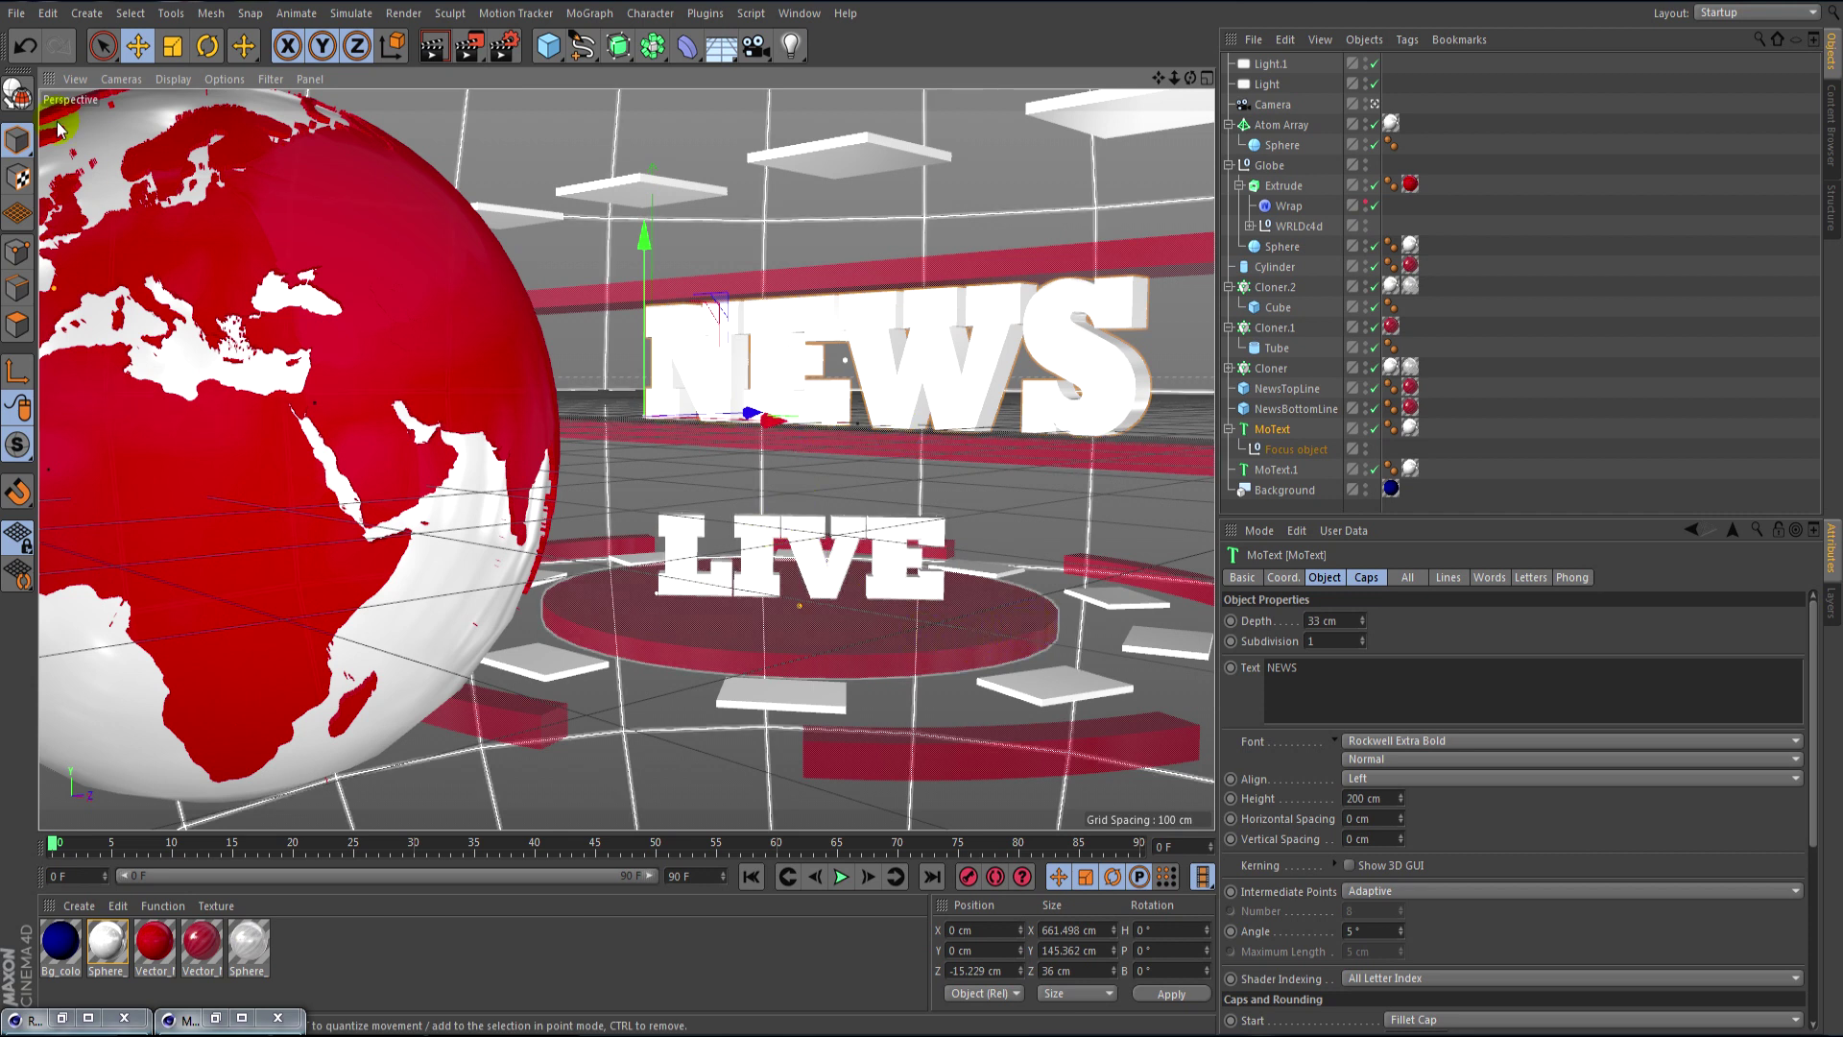
- Set the project frame rate to 25 FPS in Project Settings, giving a 75 F maximum time
left_click(48, 13)
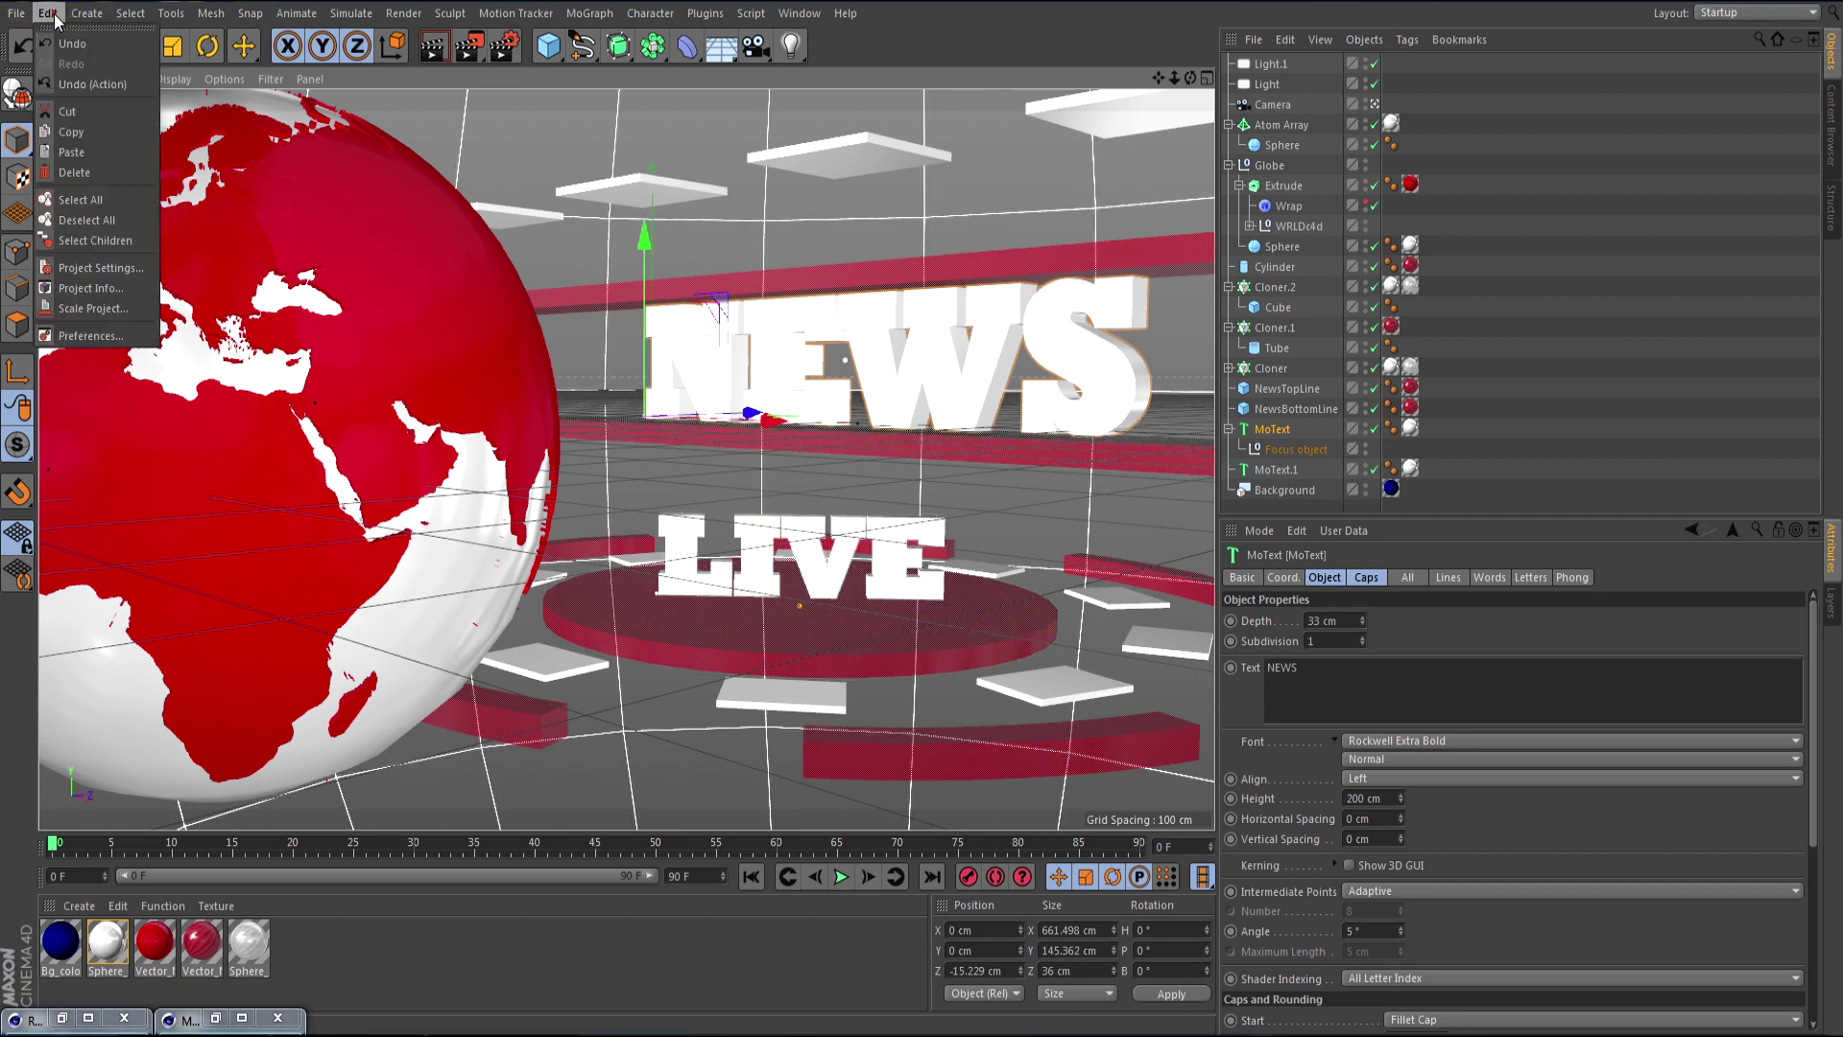
left_click(84, 269)
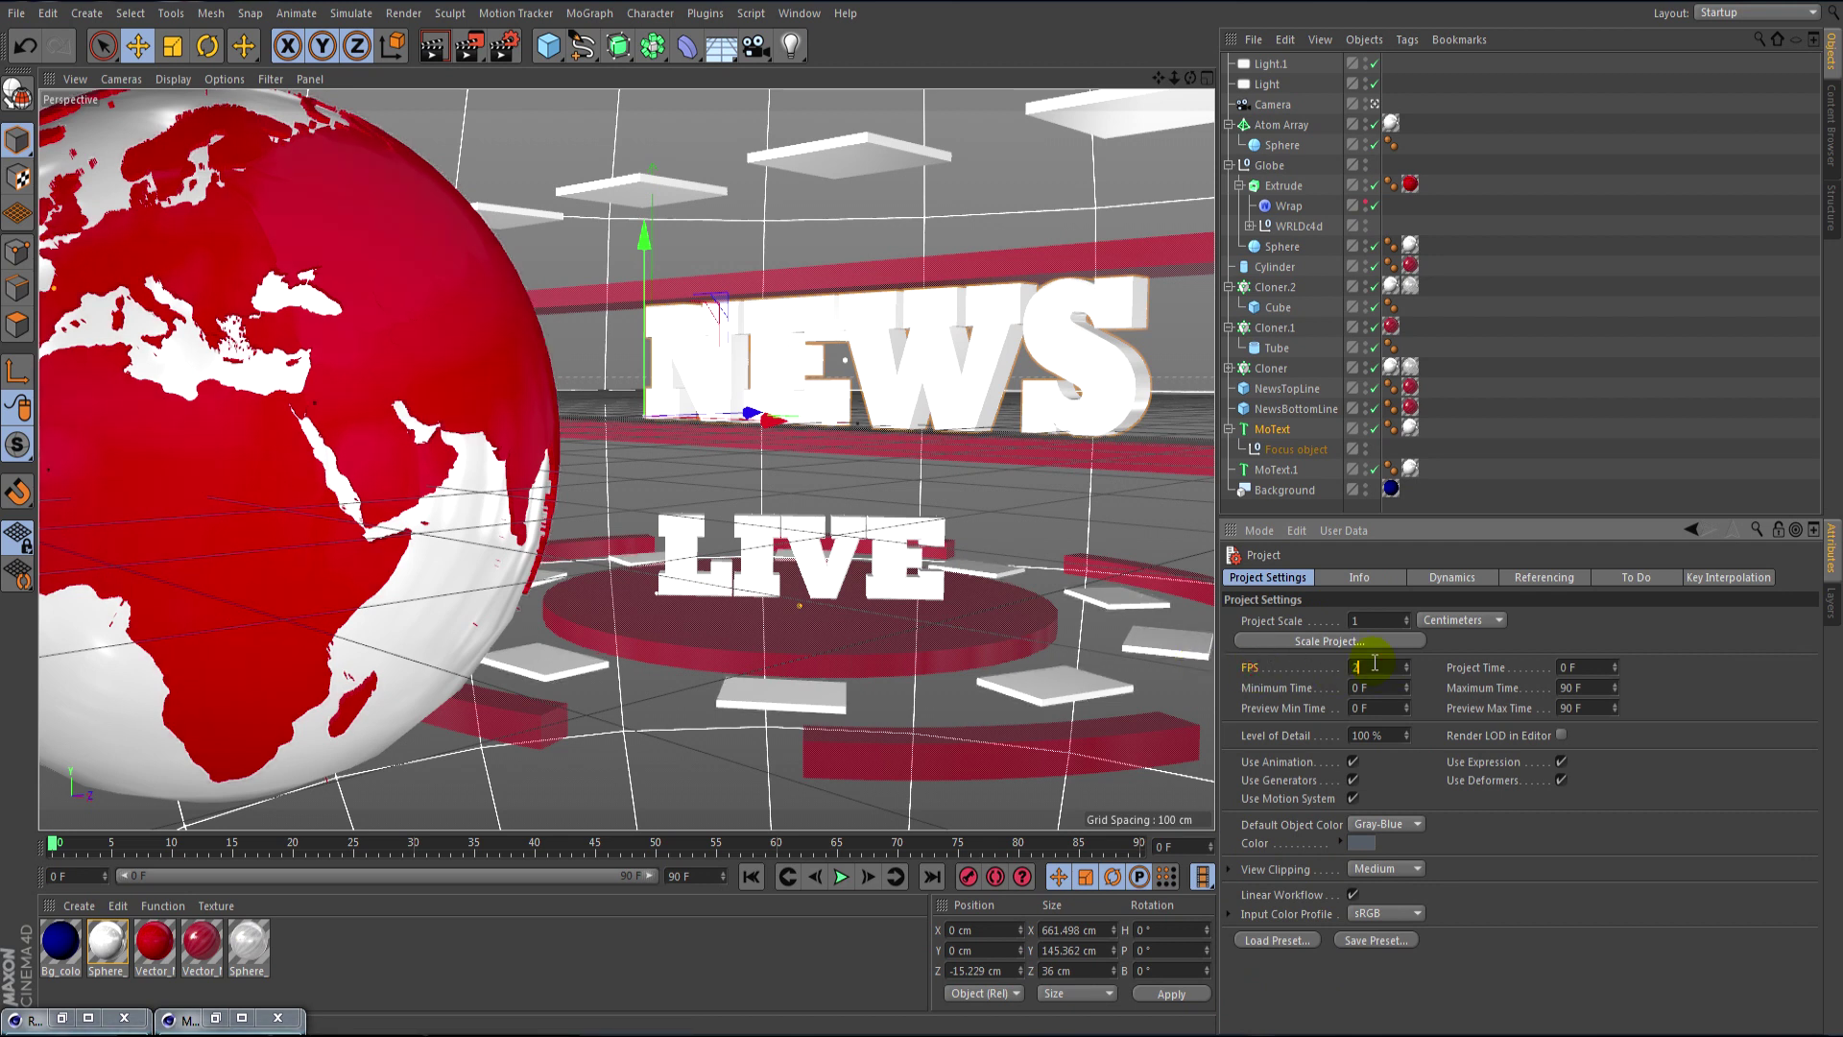
key("Return")
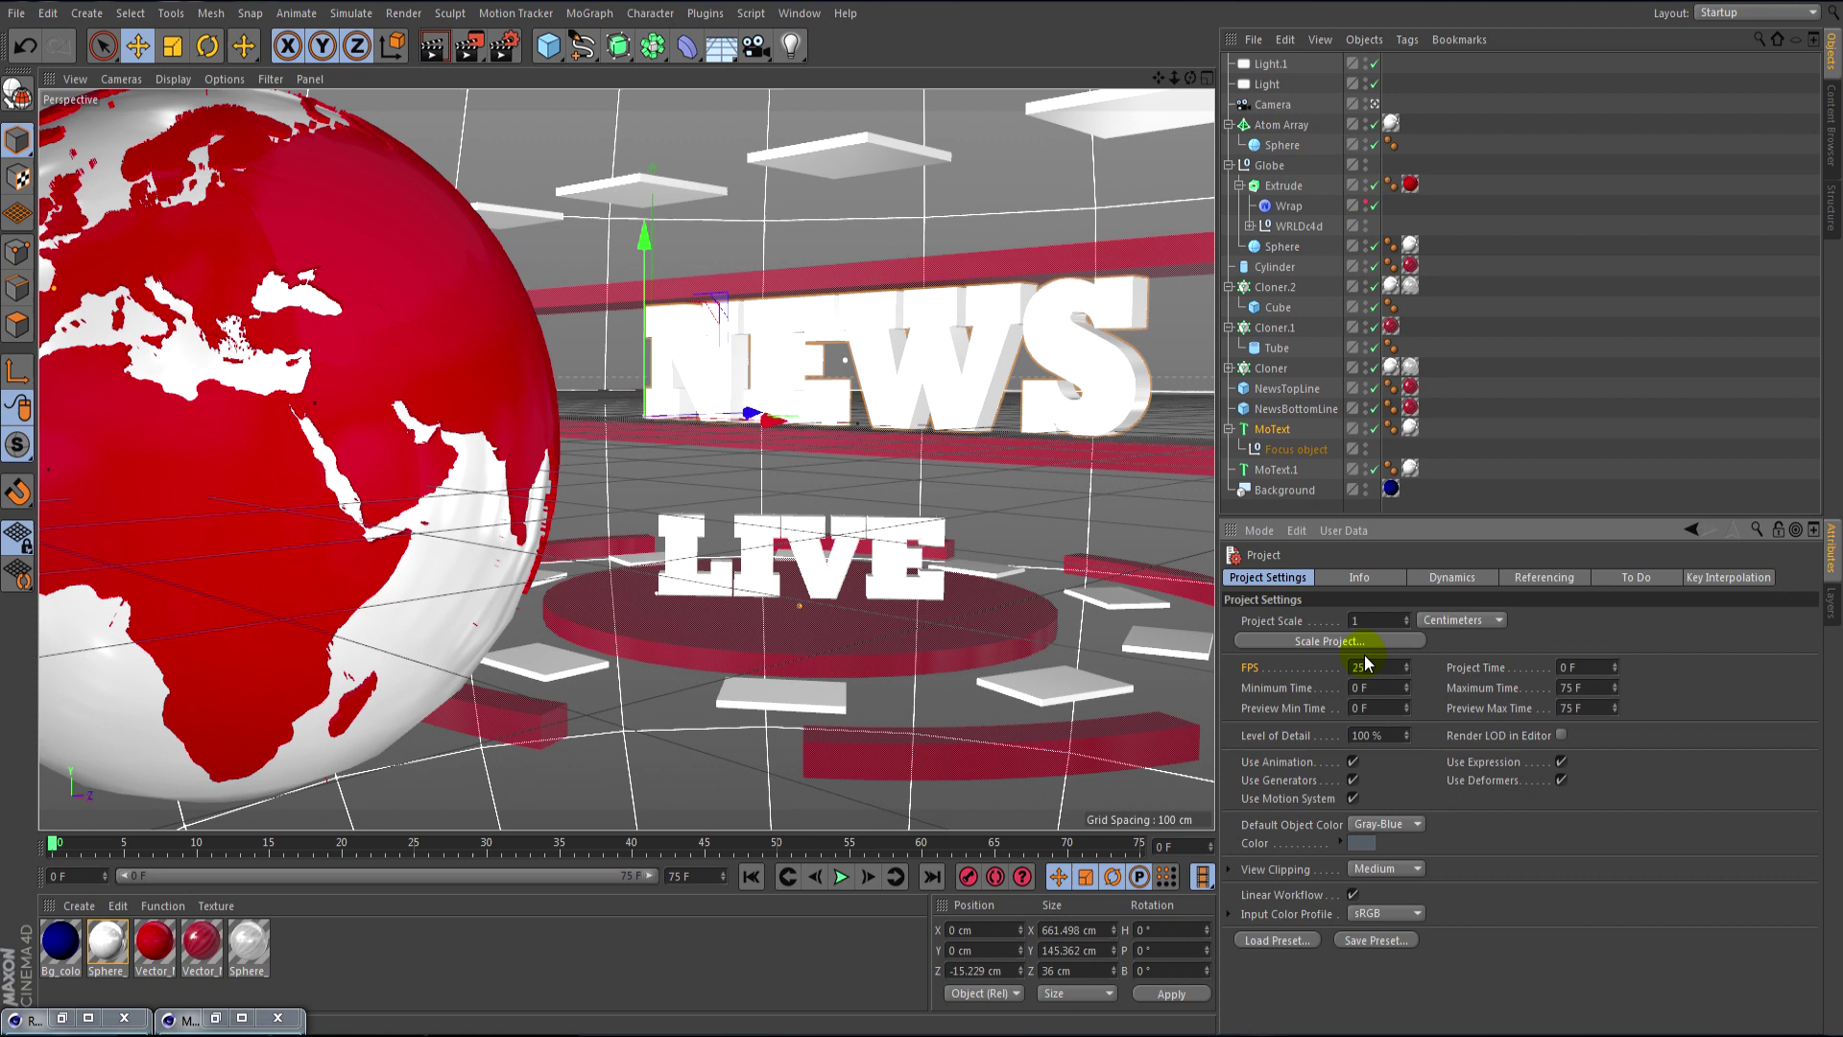
- Review the Render Settings Save and Output pages, confirming 1920×1080 output at 25 fps
left_click(504, 45)
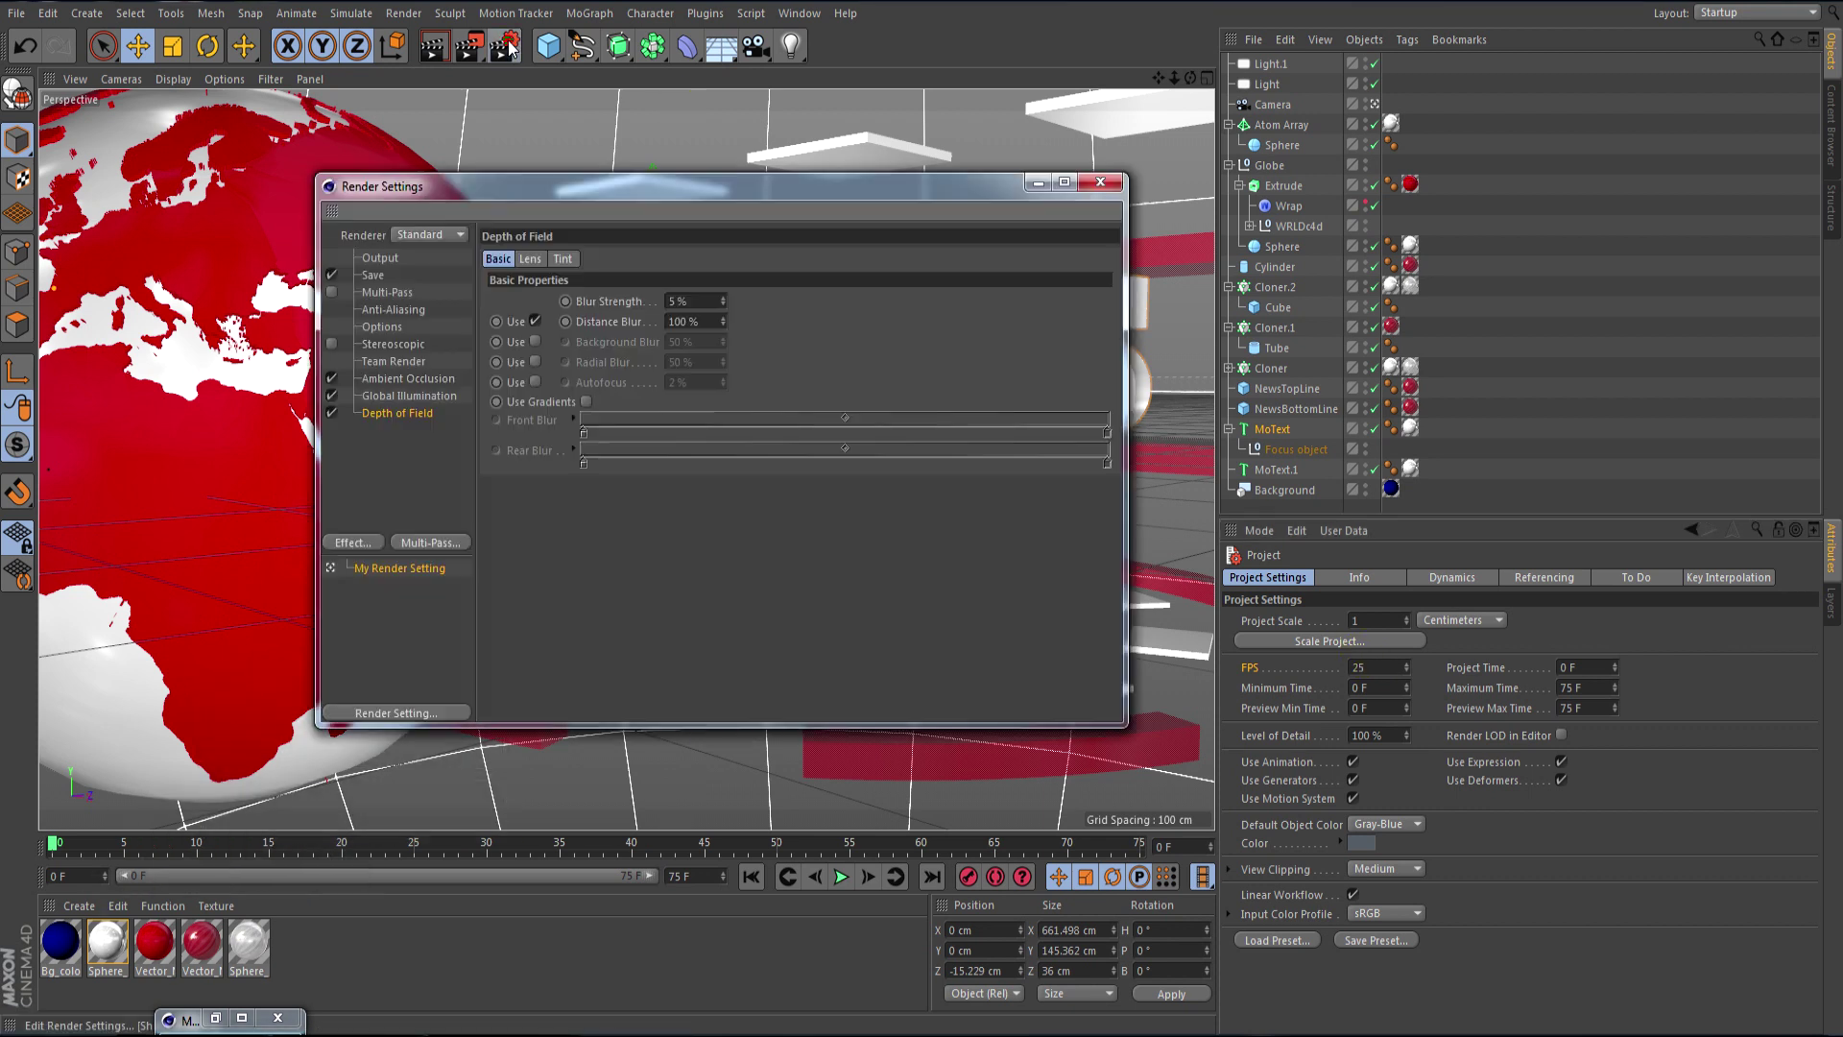
left_click(373, 277)
left_click(381, 259)
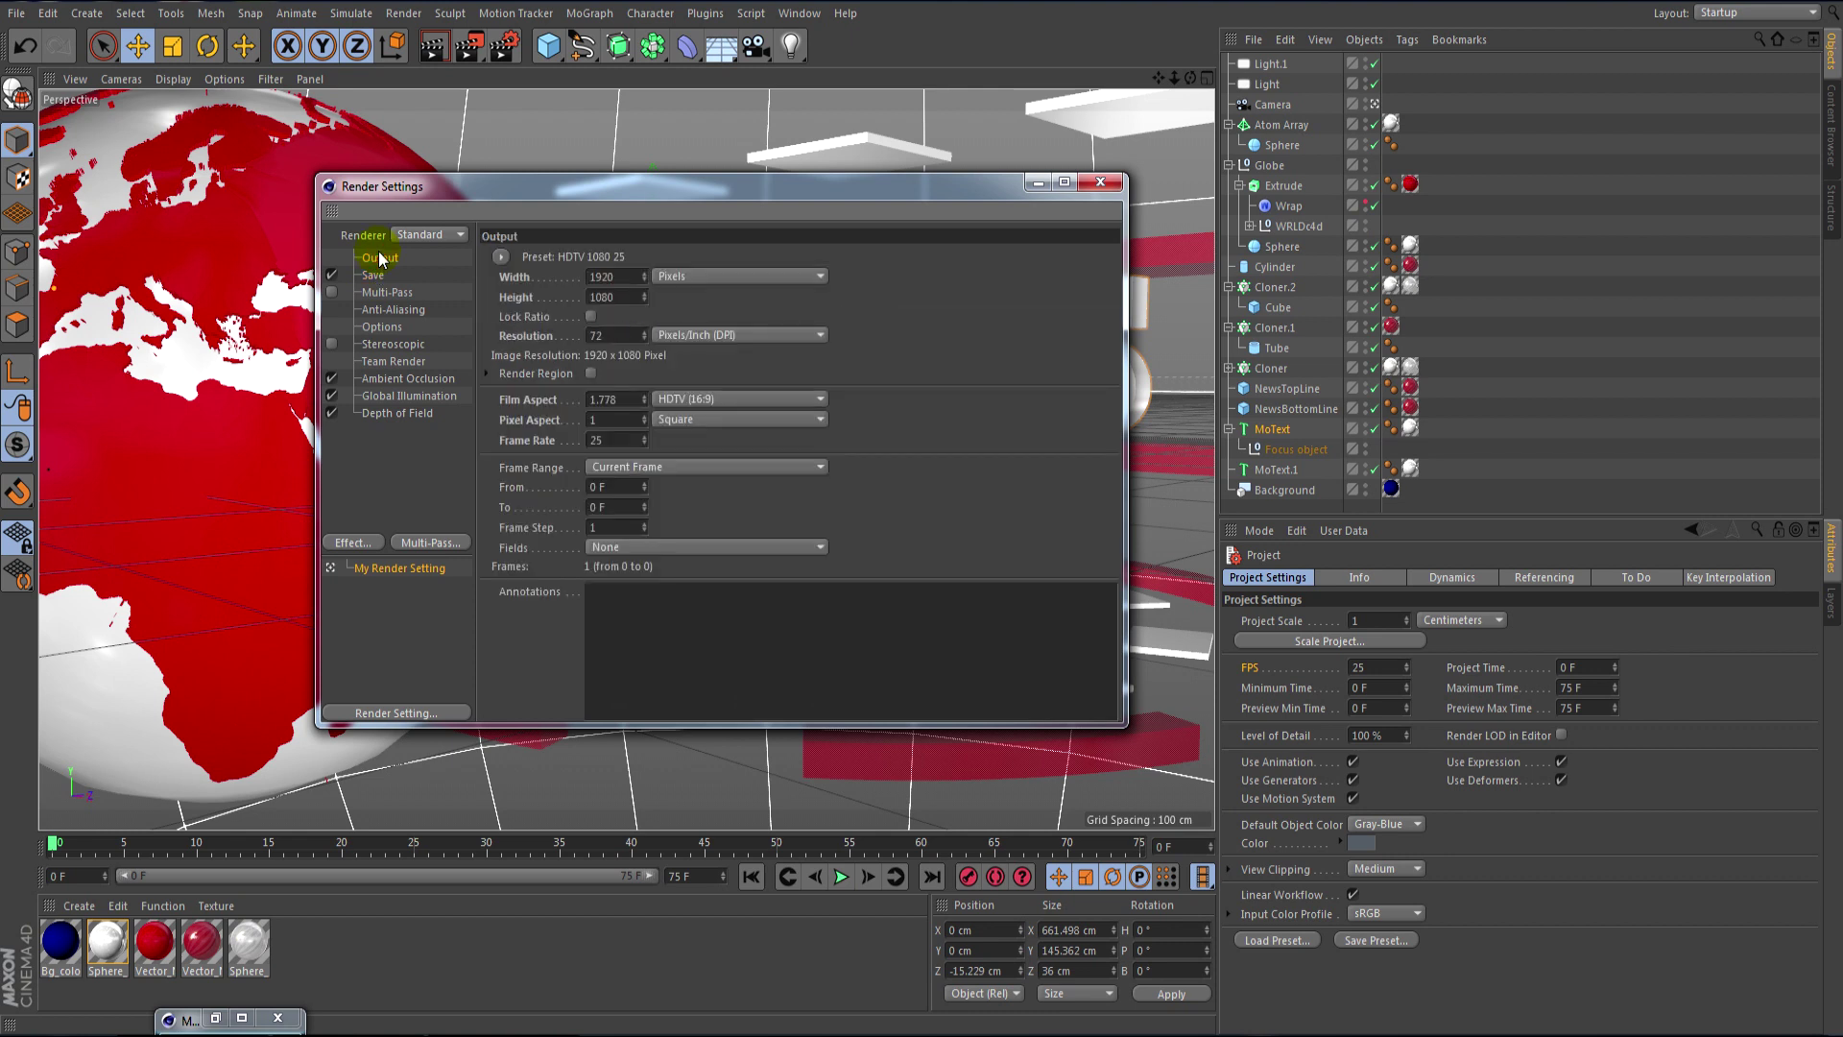
left_click(1094, 184)
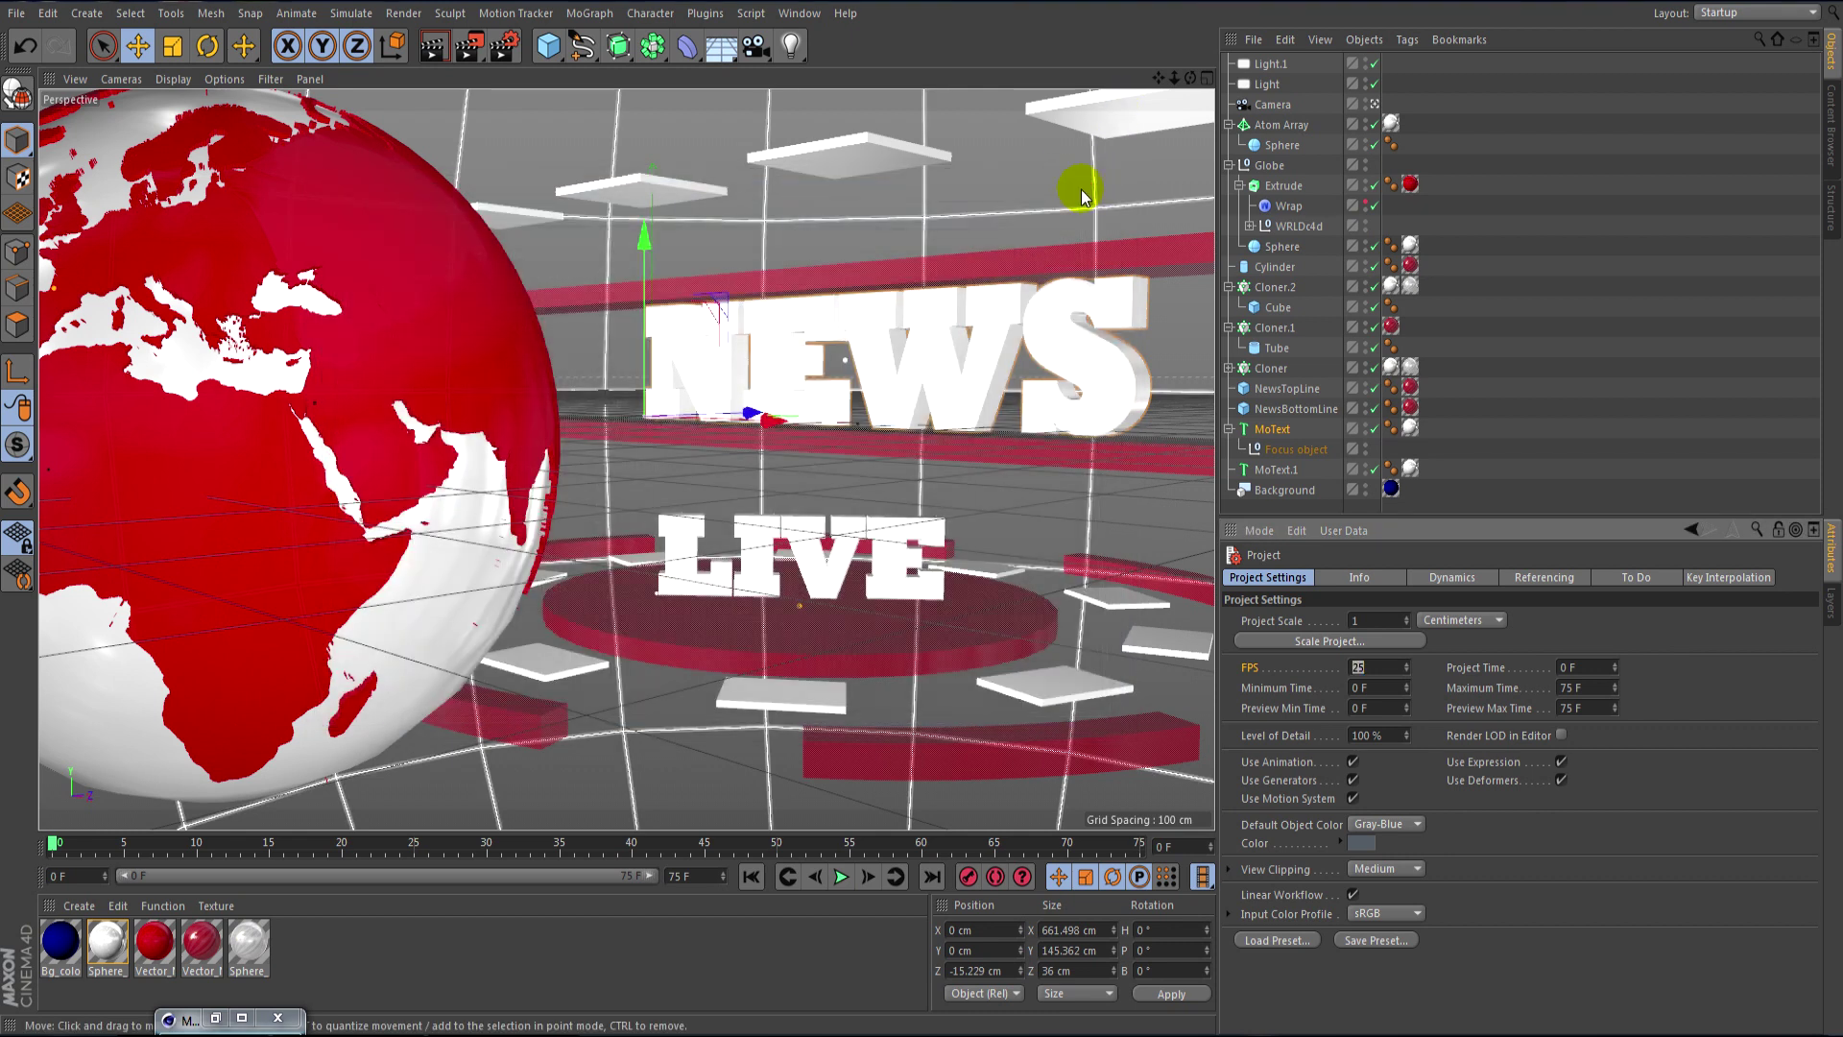
- Set the animation end to 200 frames (25*8) and widen the timeline preview range to 200 F
left_click(665, 875)
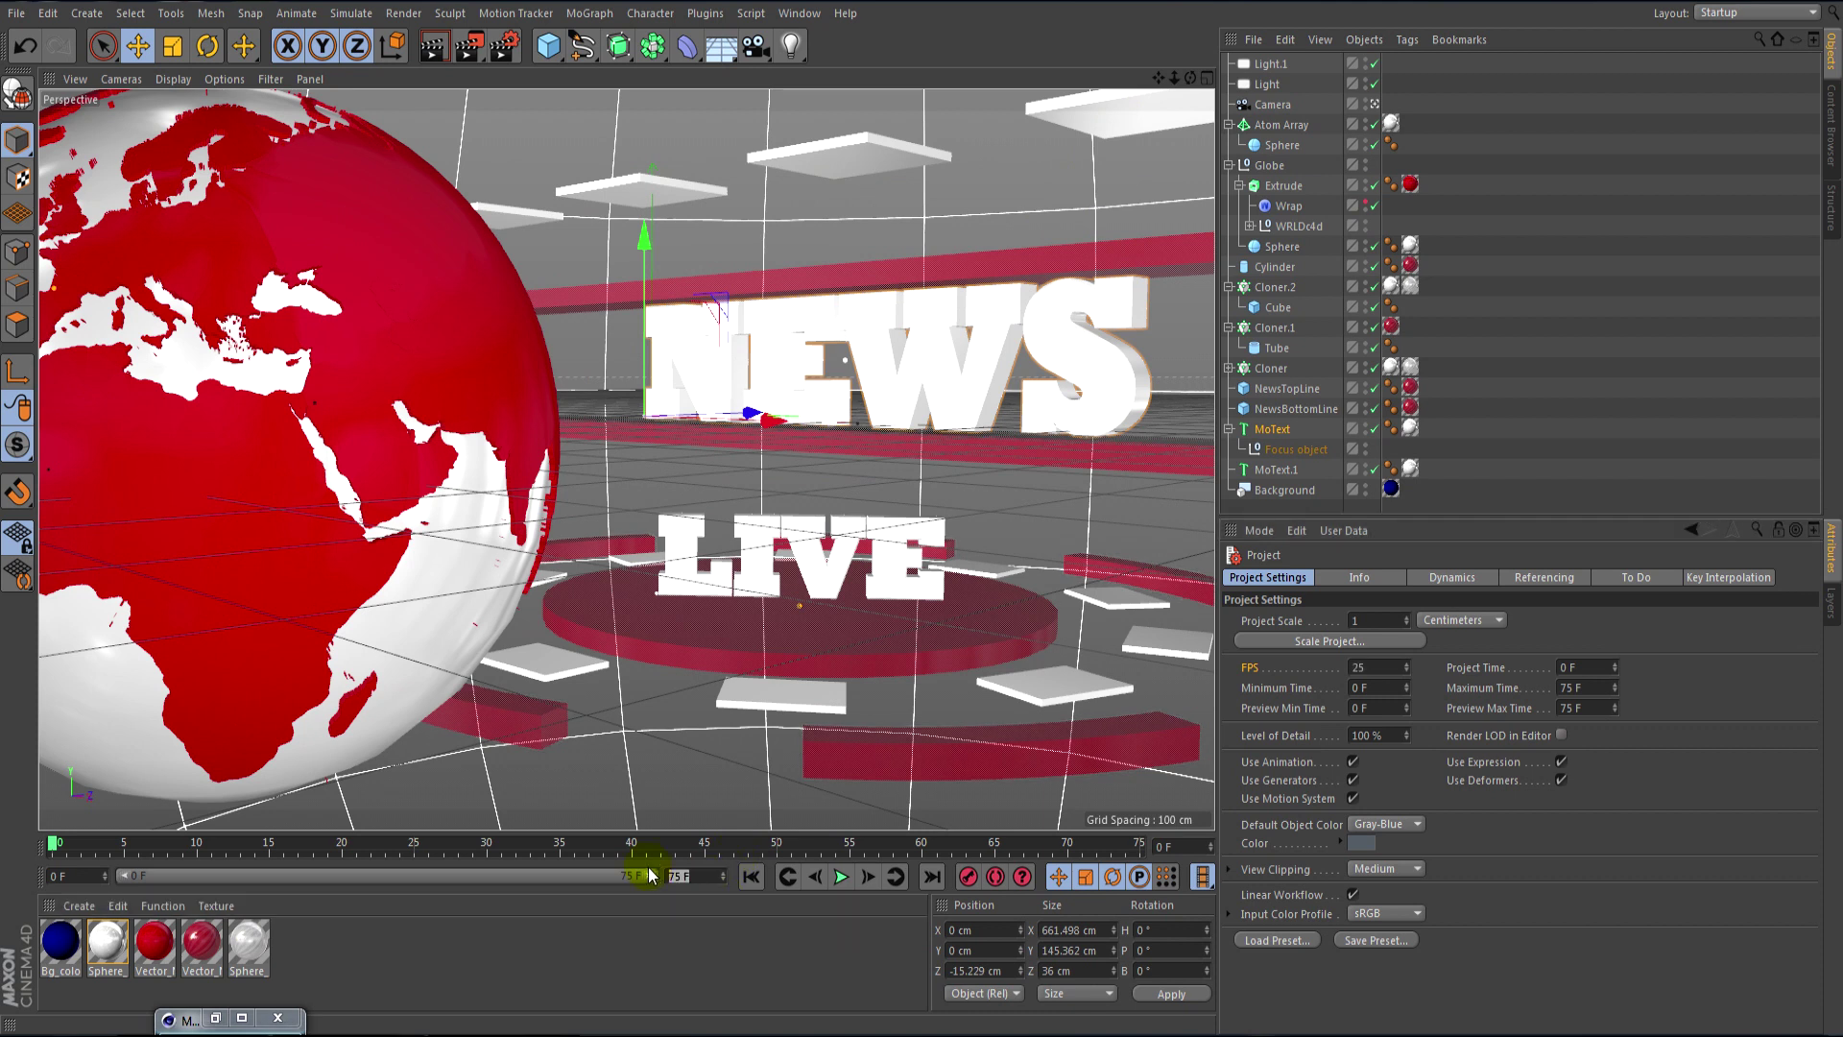
type("25*8")
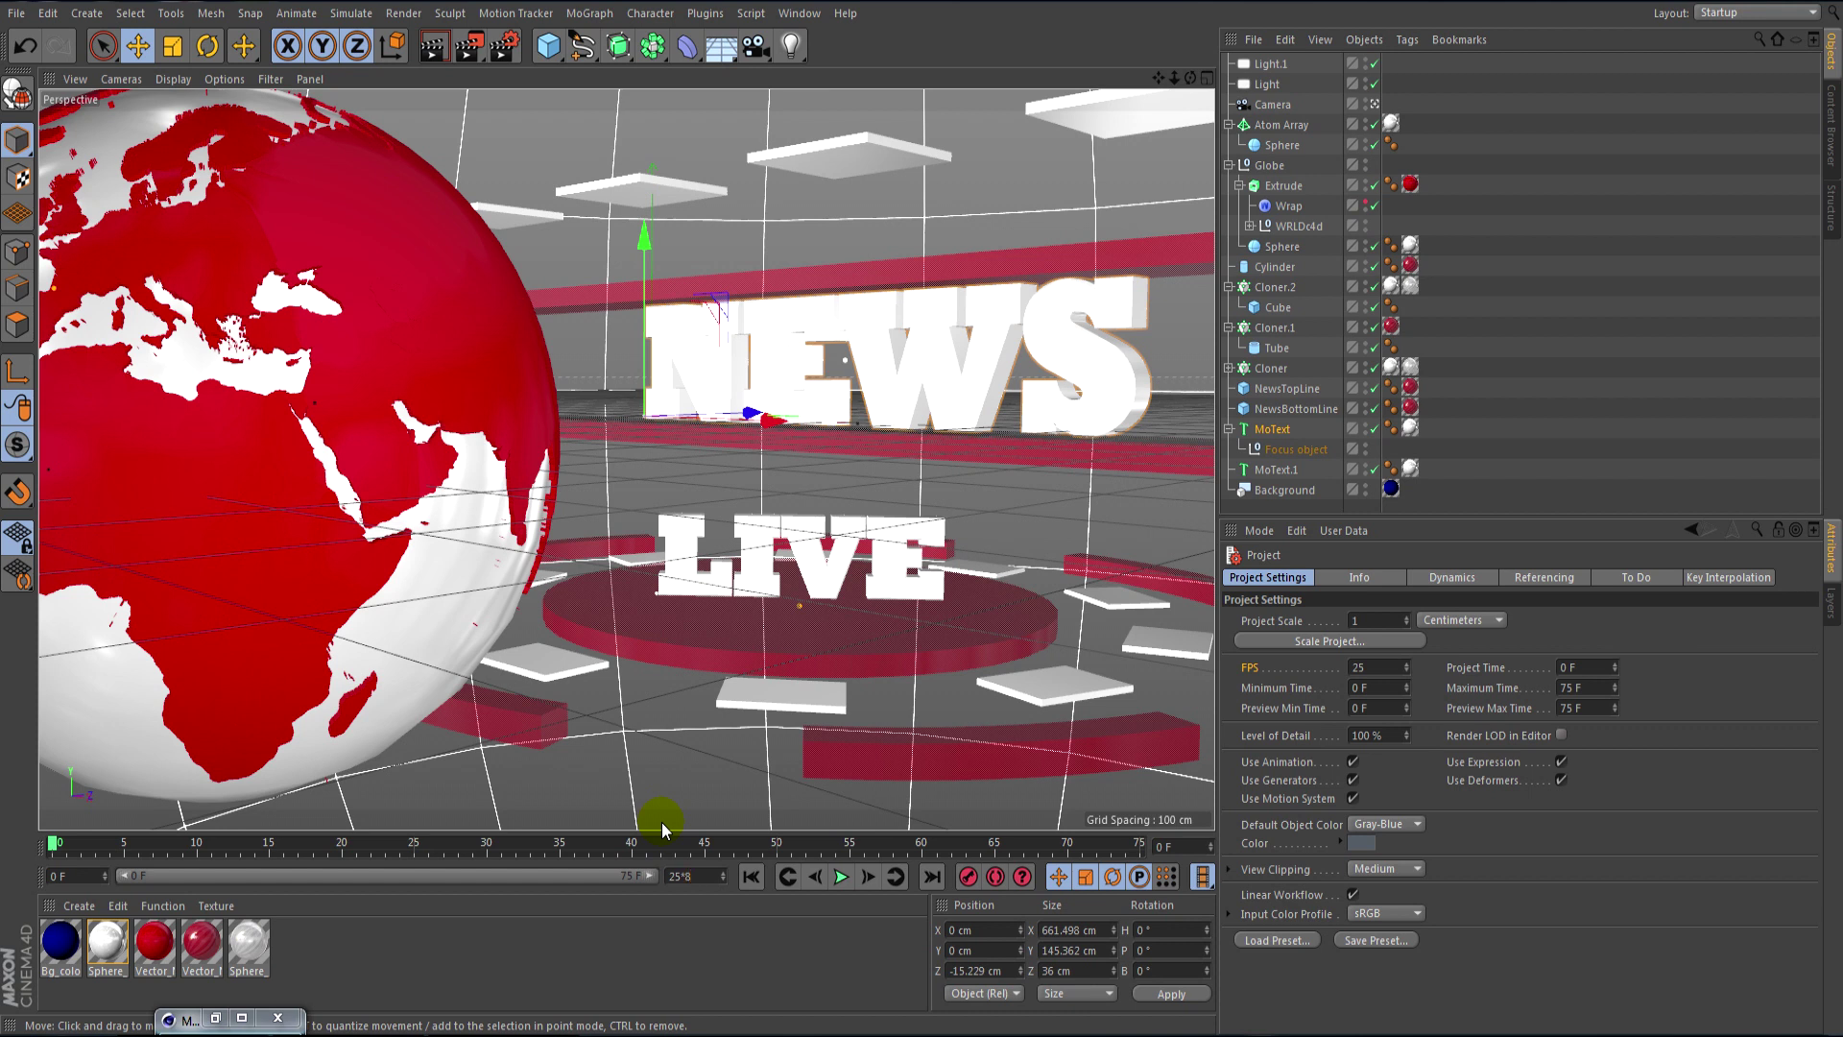
key("Return")
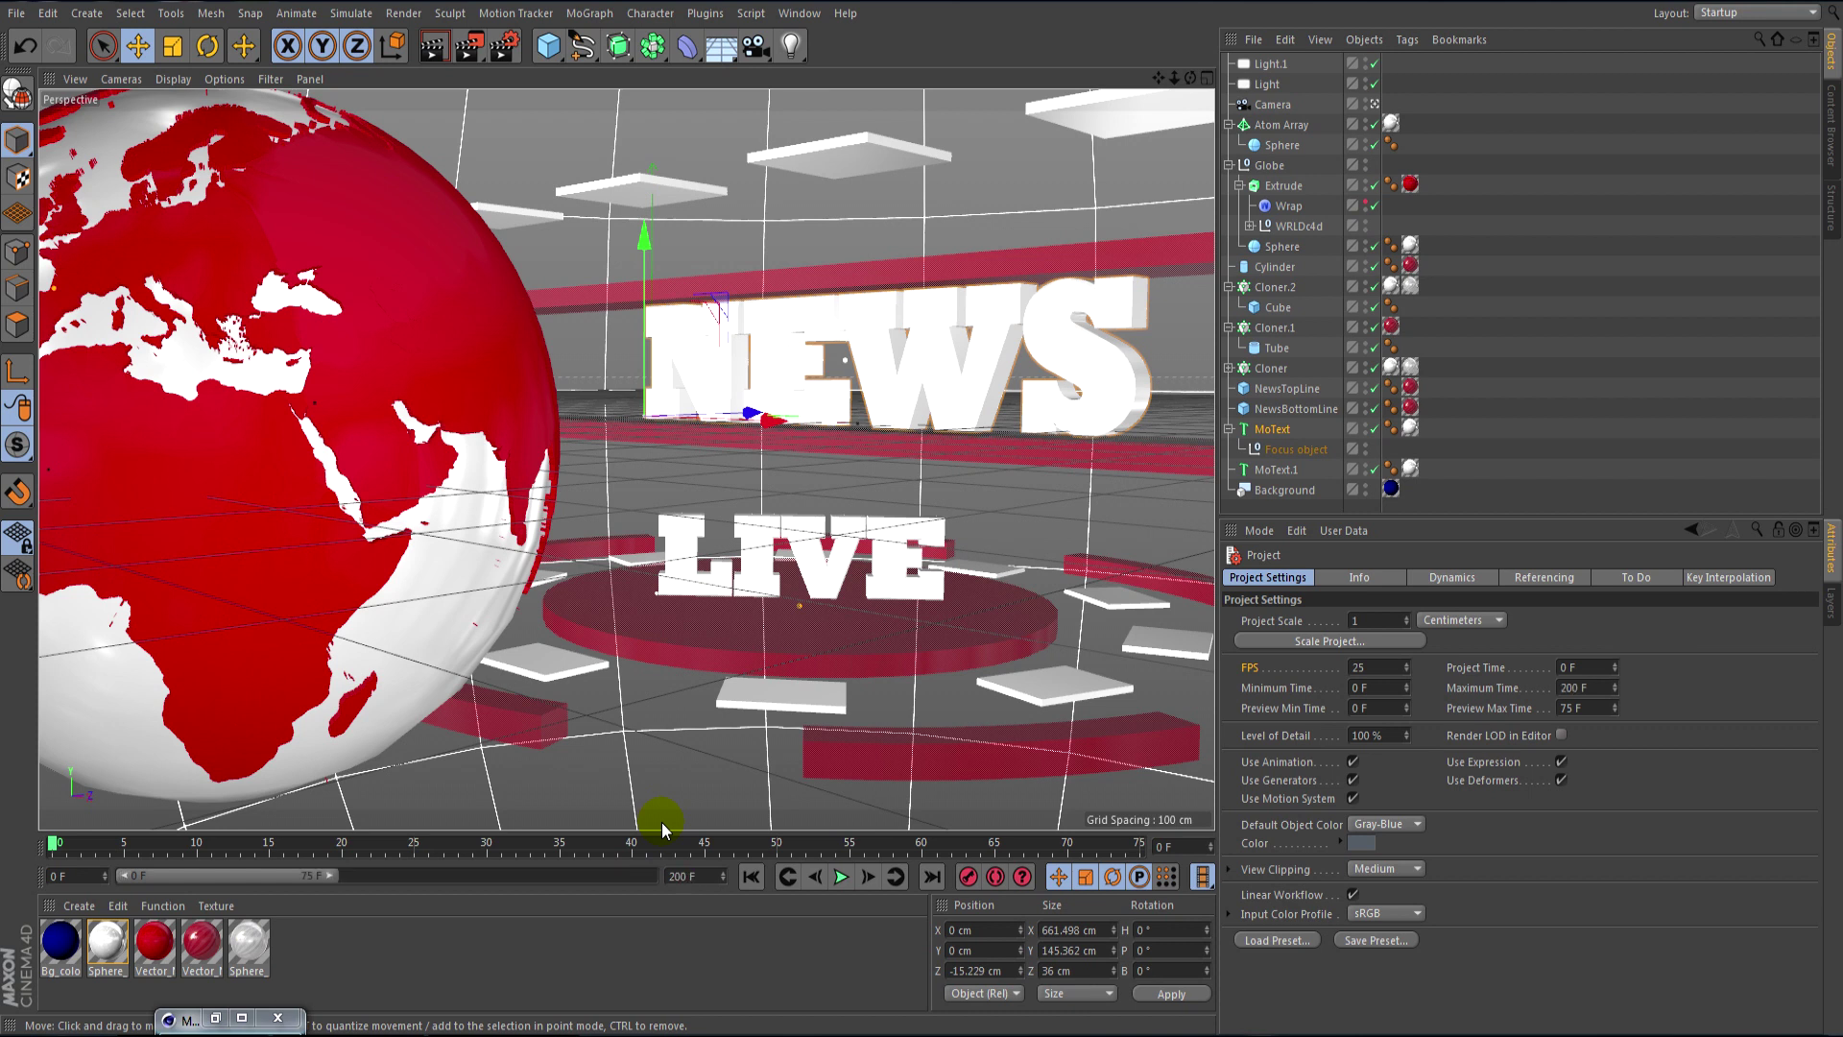
left_click_drag(328, 881, 678, 888)
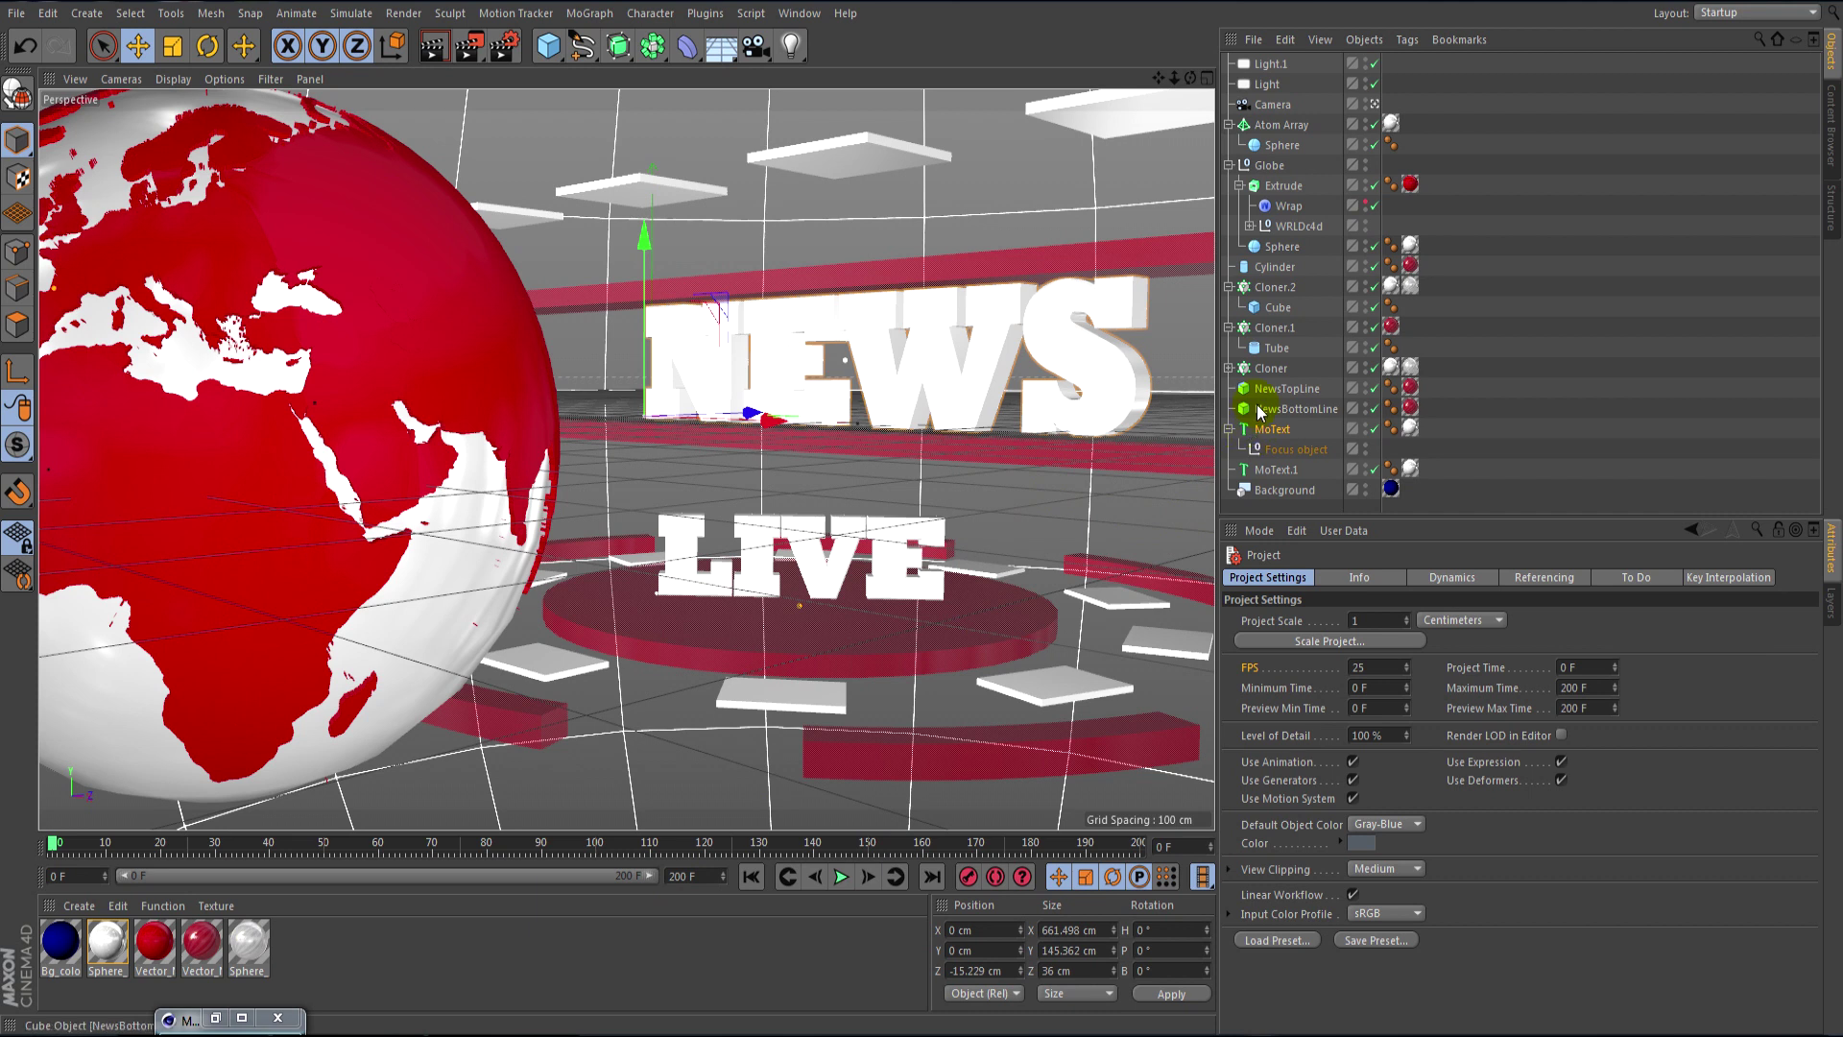
- With the Globe selected and Auto Keyframing on at frame 75, disable Extrude and hide Wrap
left_click(1265, 167)
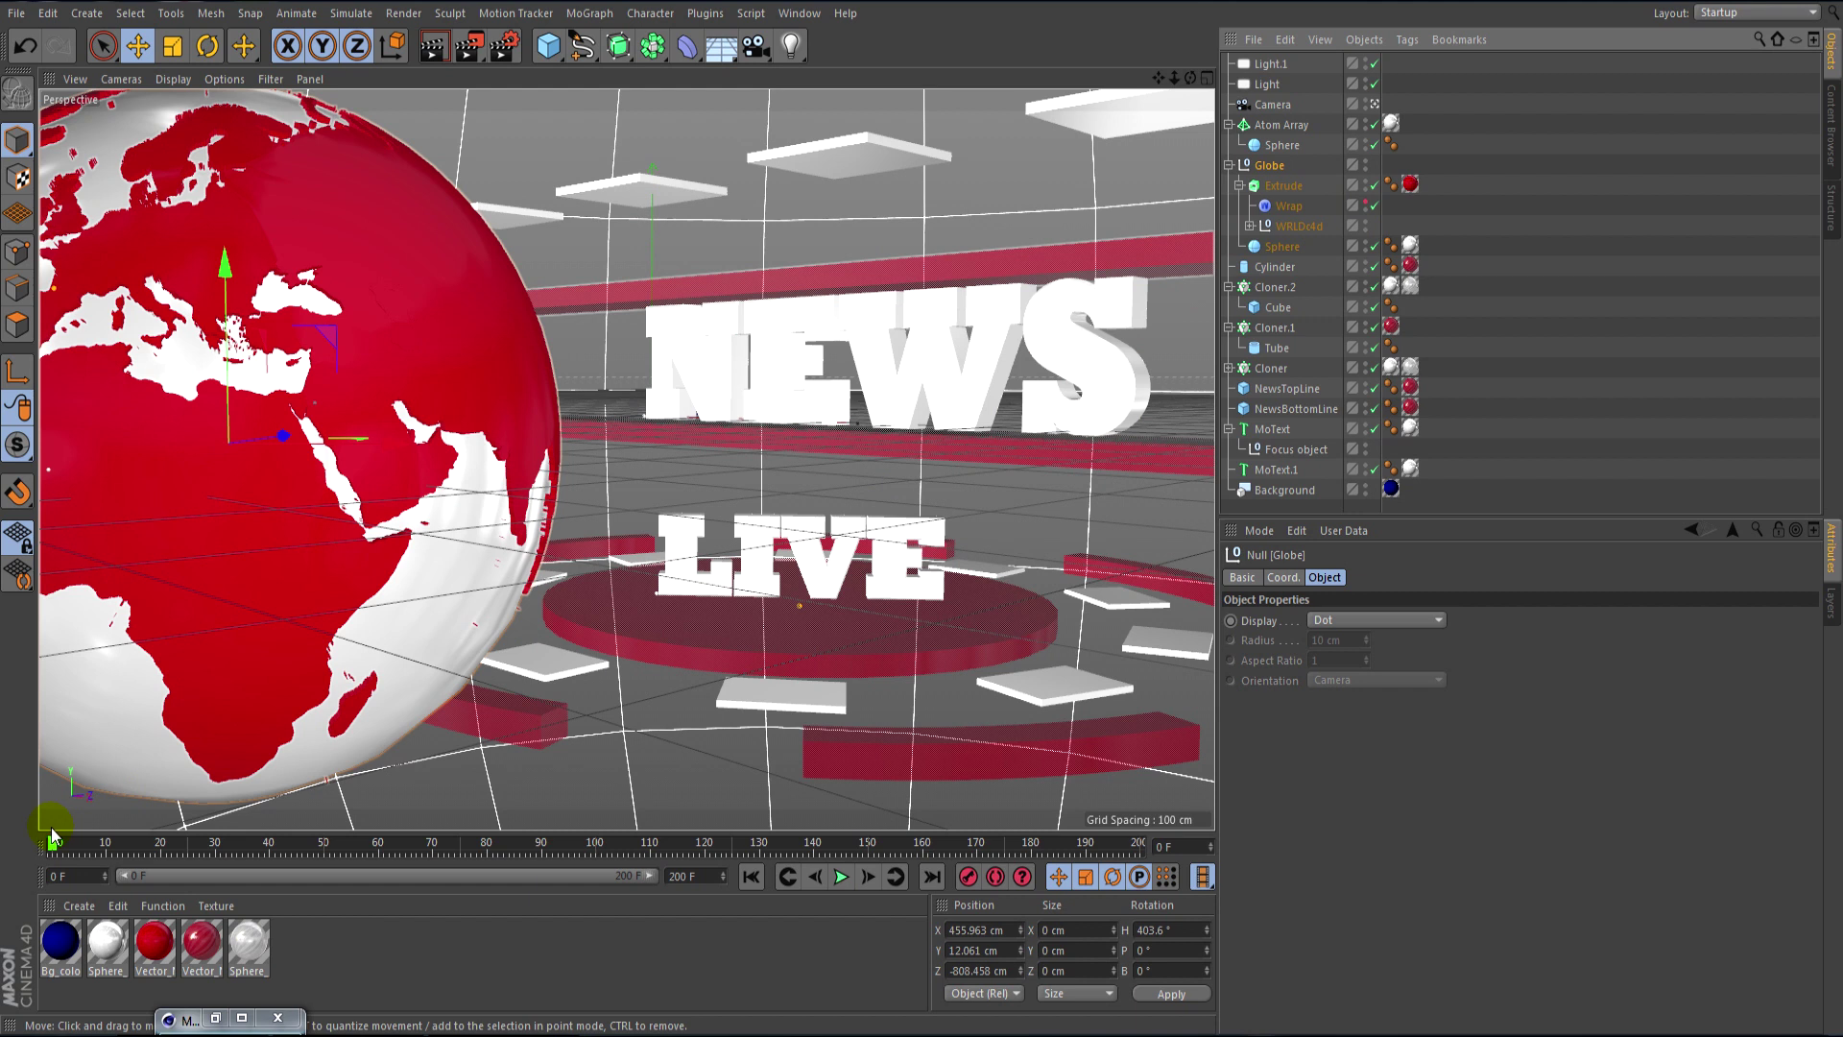
left_click(995, 877)
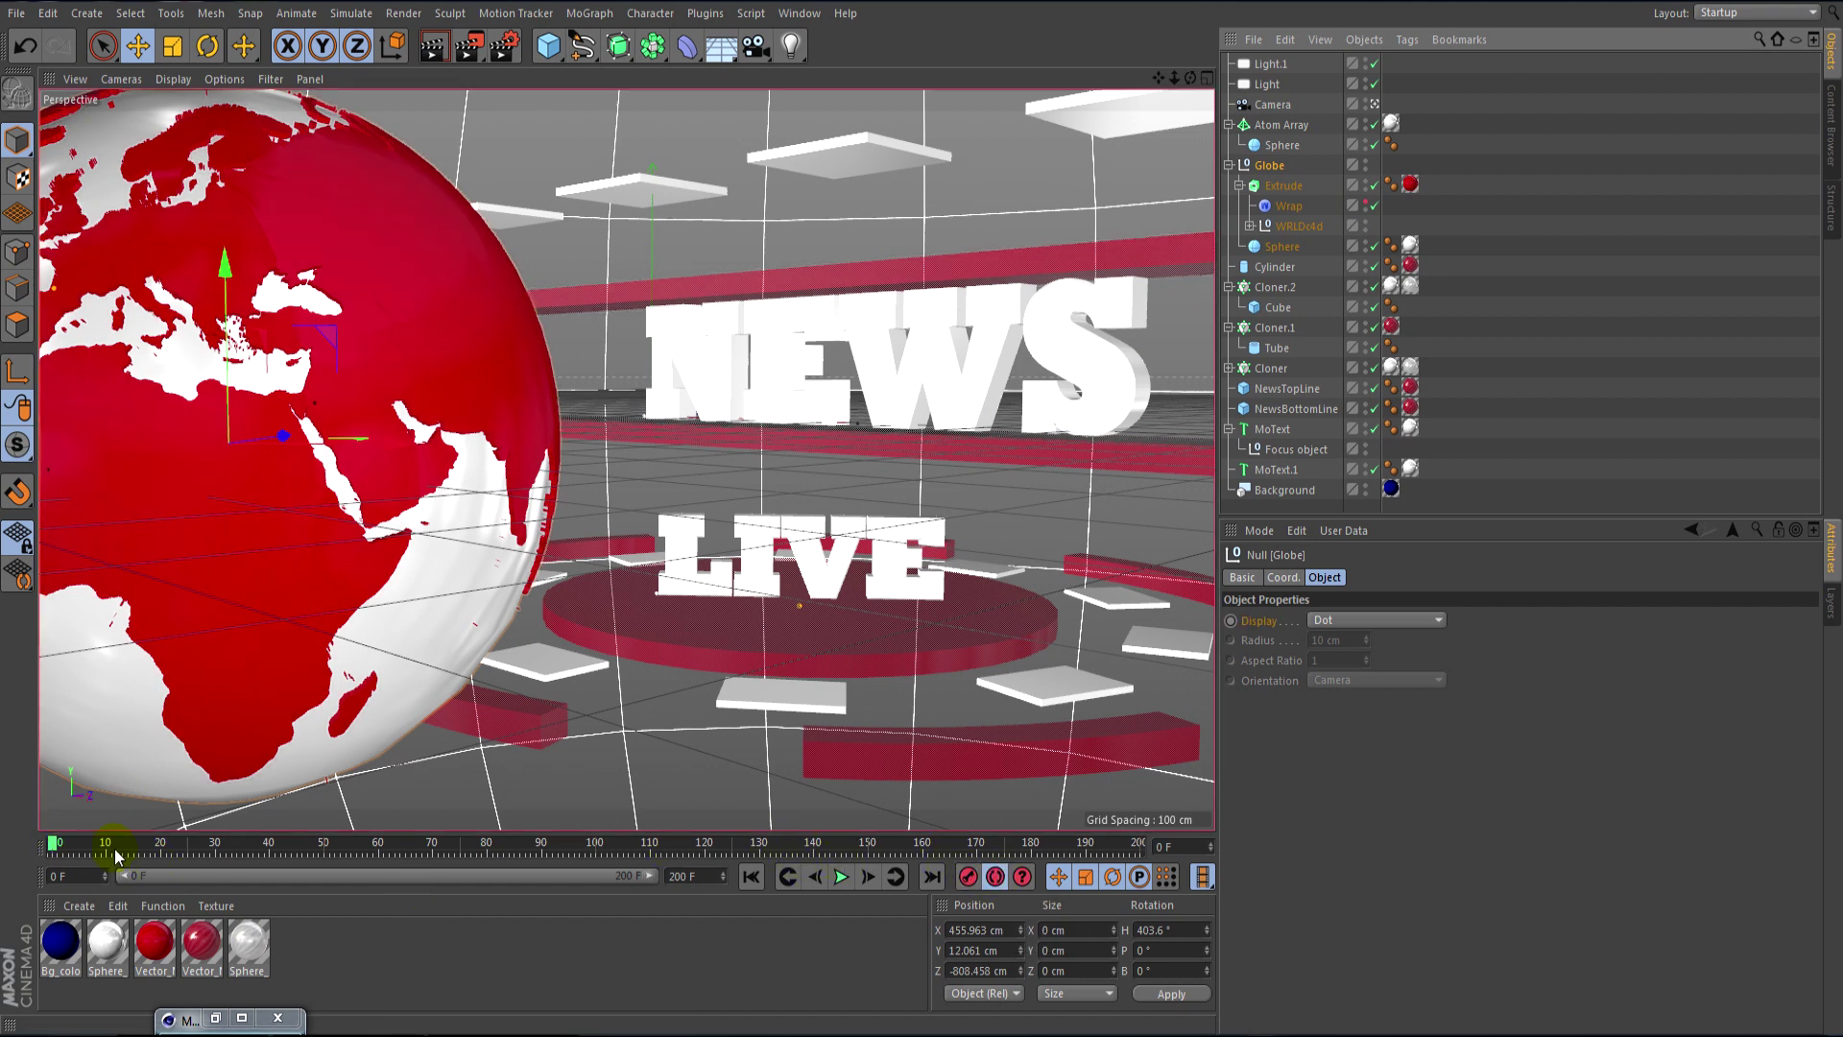
left_click_drag(53, 852, 469, 857)
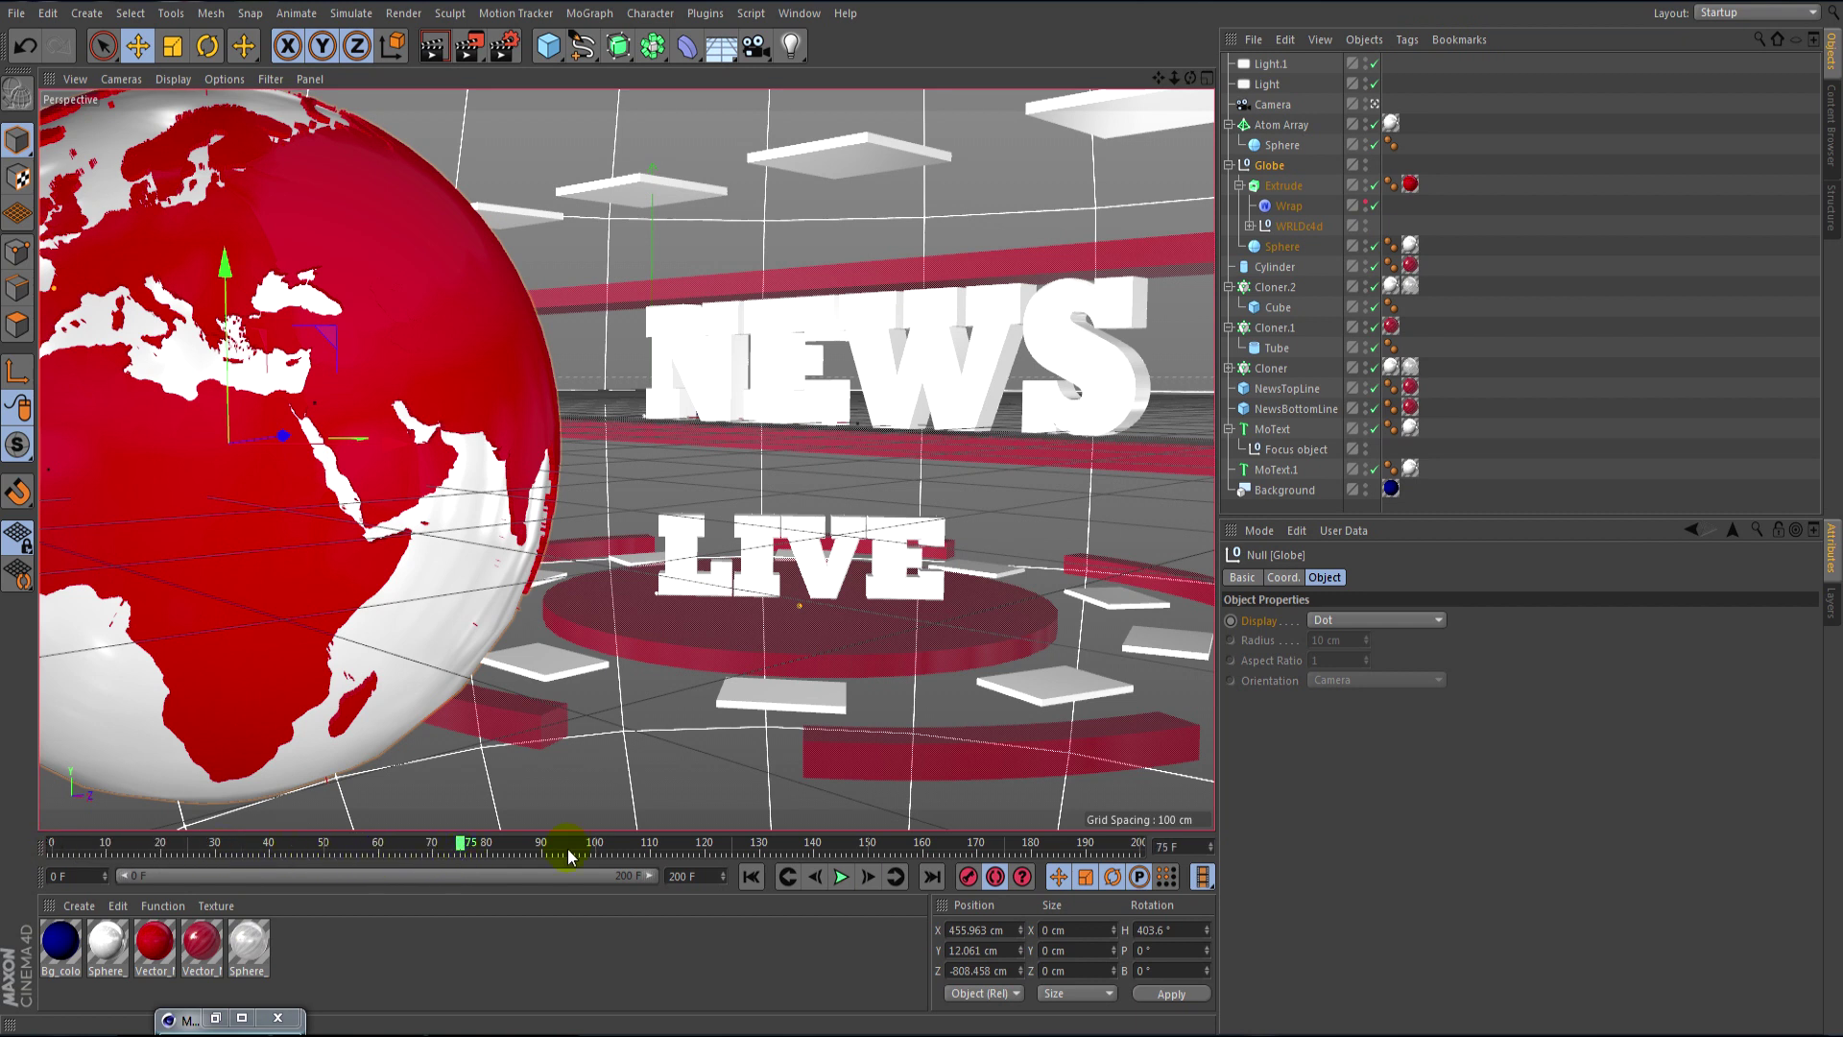
left_click(1370, 184)
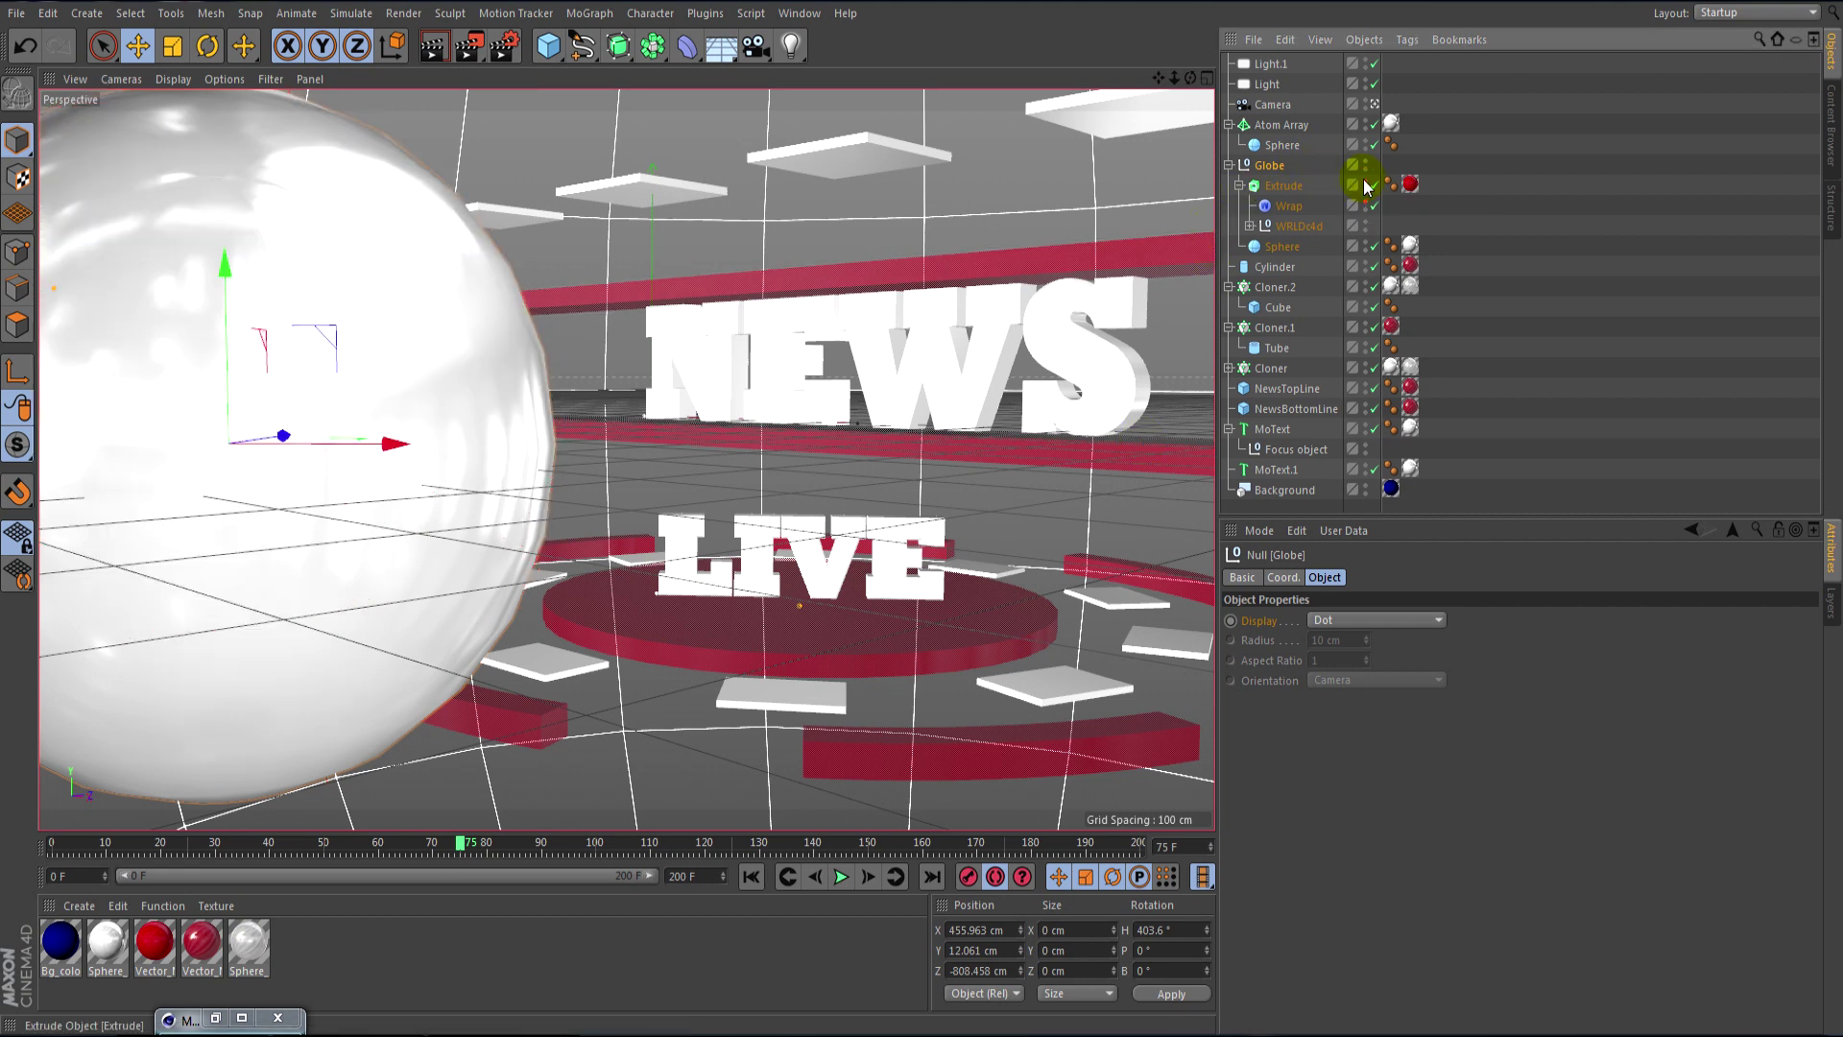
left_click(1365, 203)
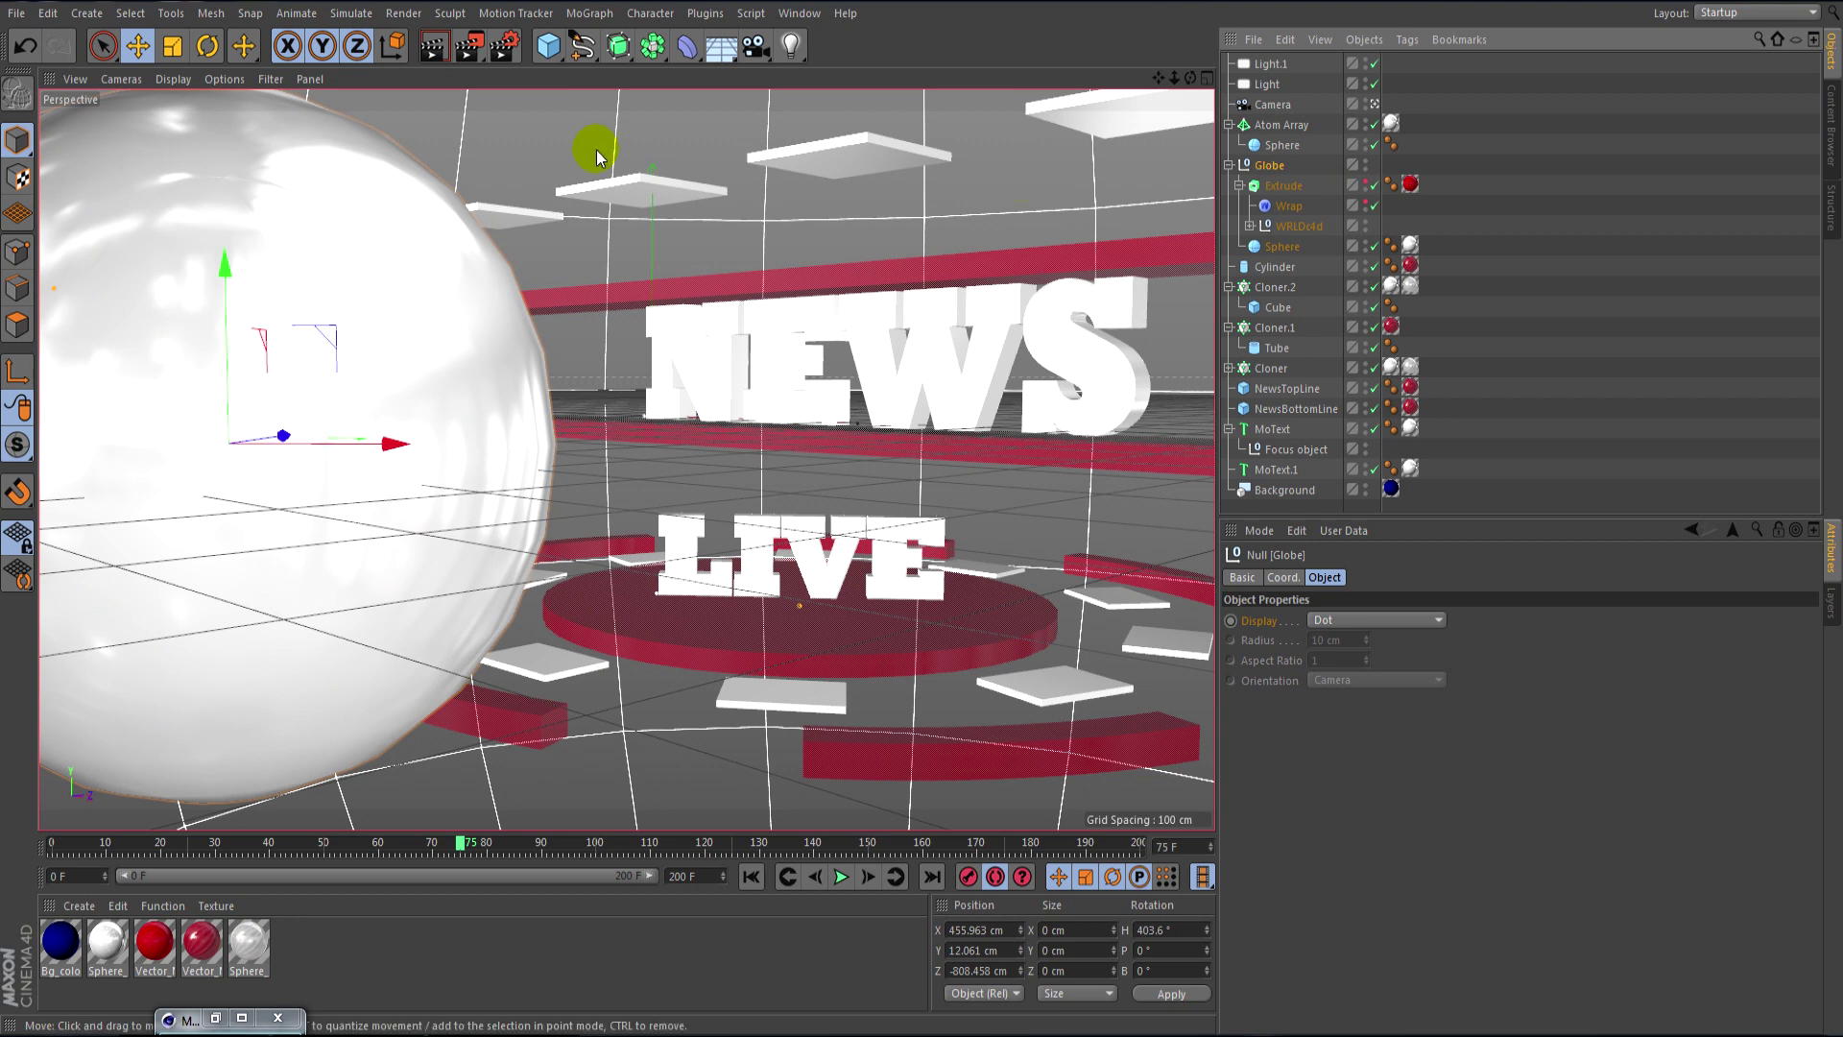
- Key the globe's heading from frame 75 to 943.6° at frame 200, then re-enable Extrude
key("r")
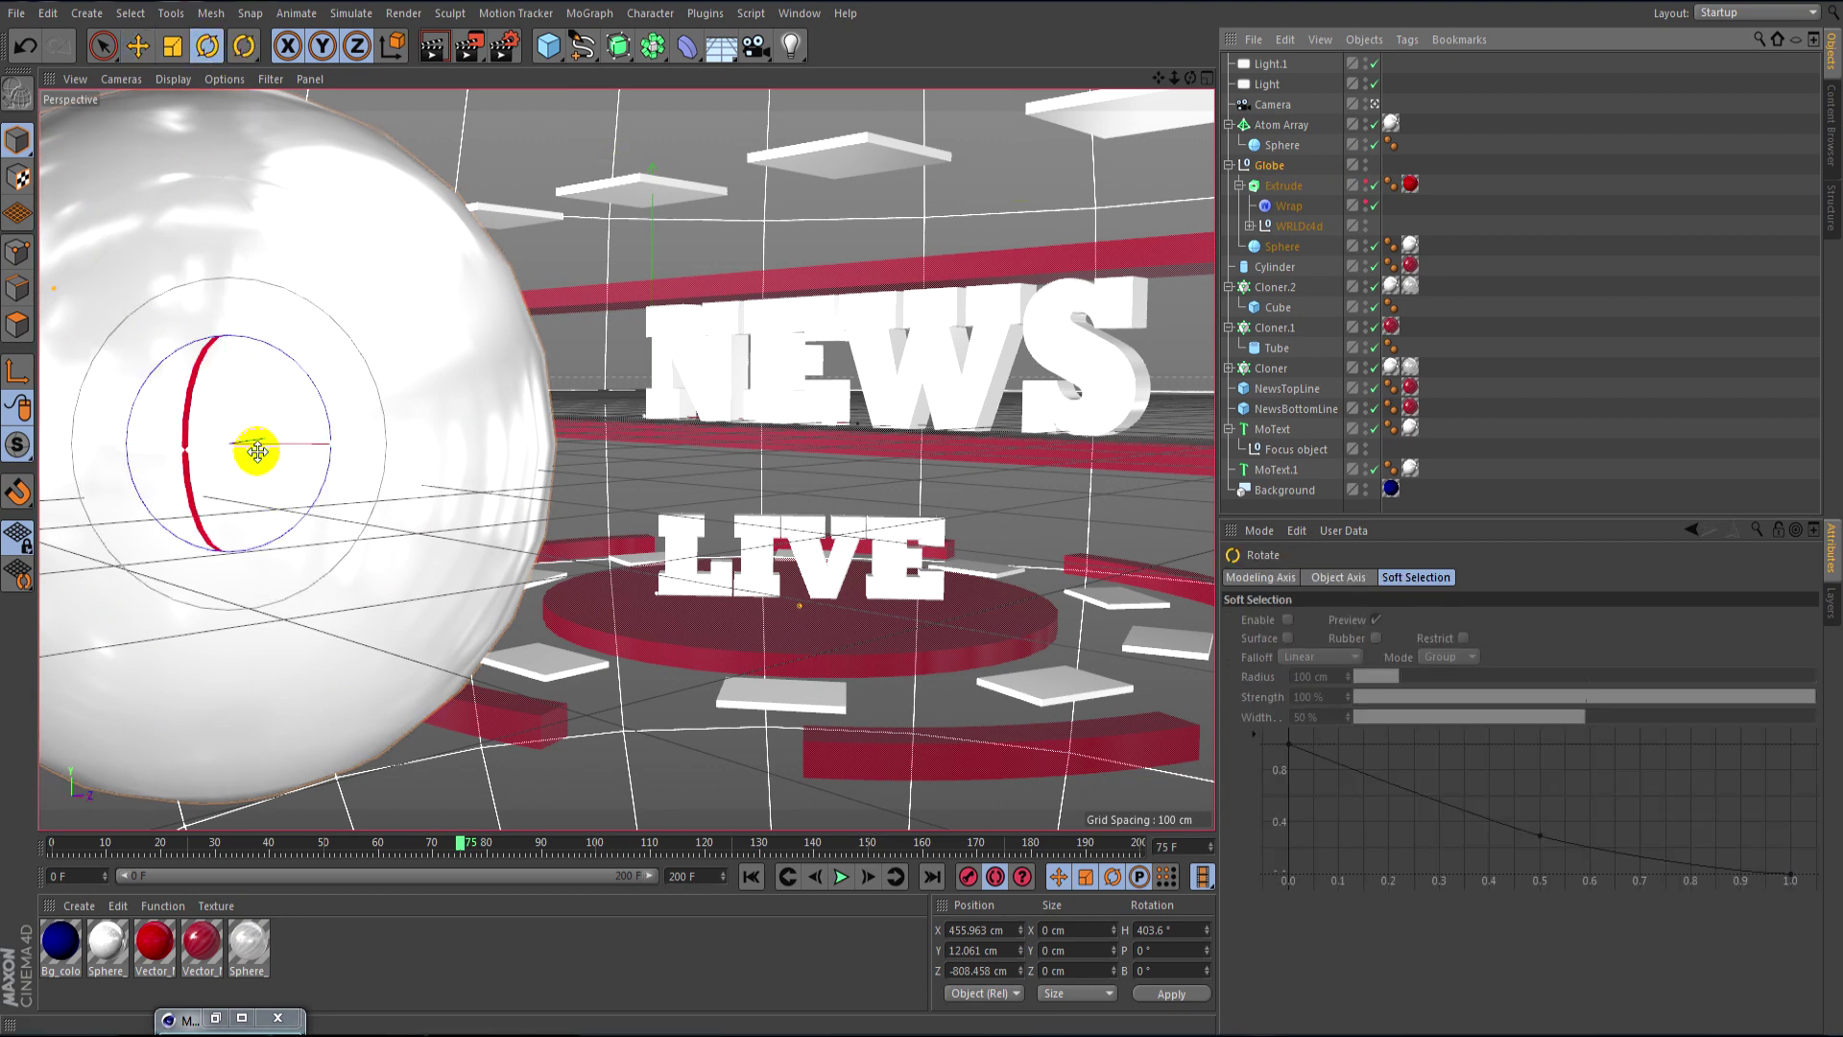
left_click_drag(260, 446, 1120, 468)
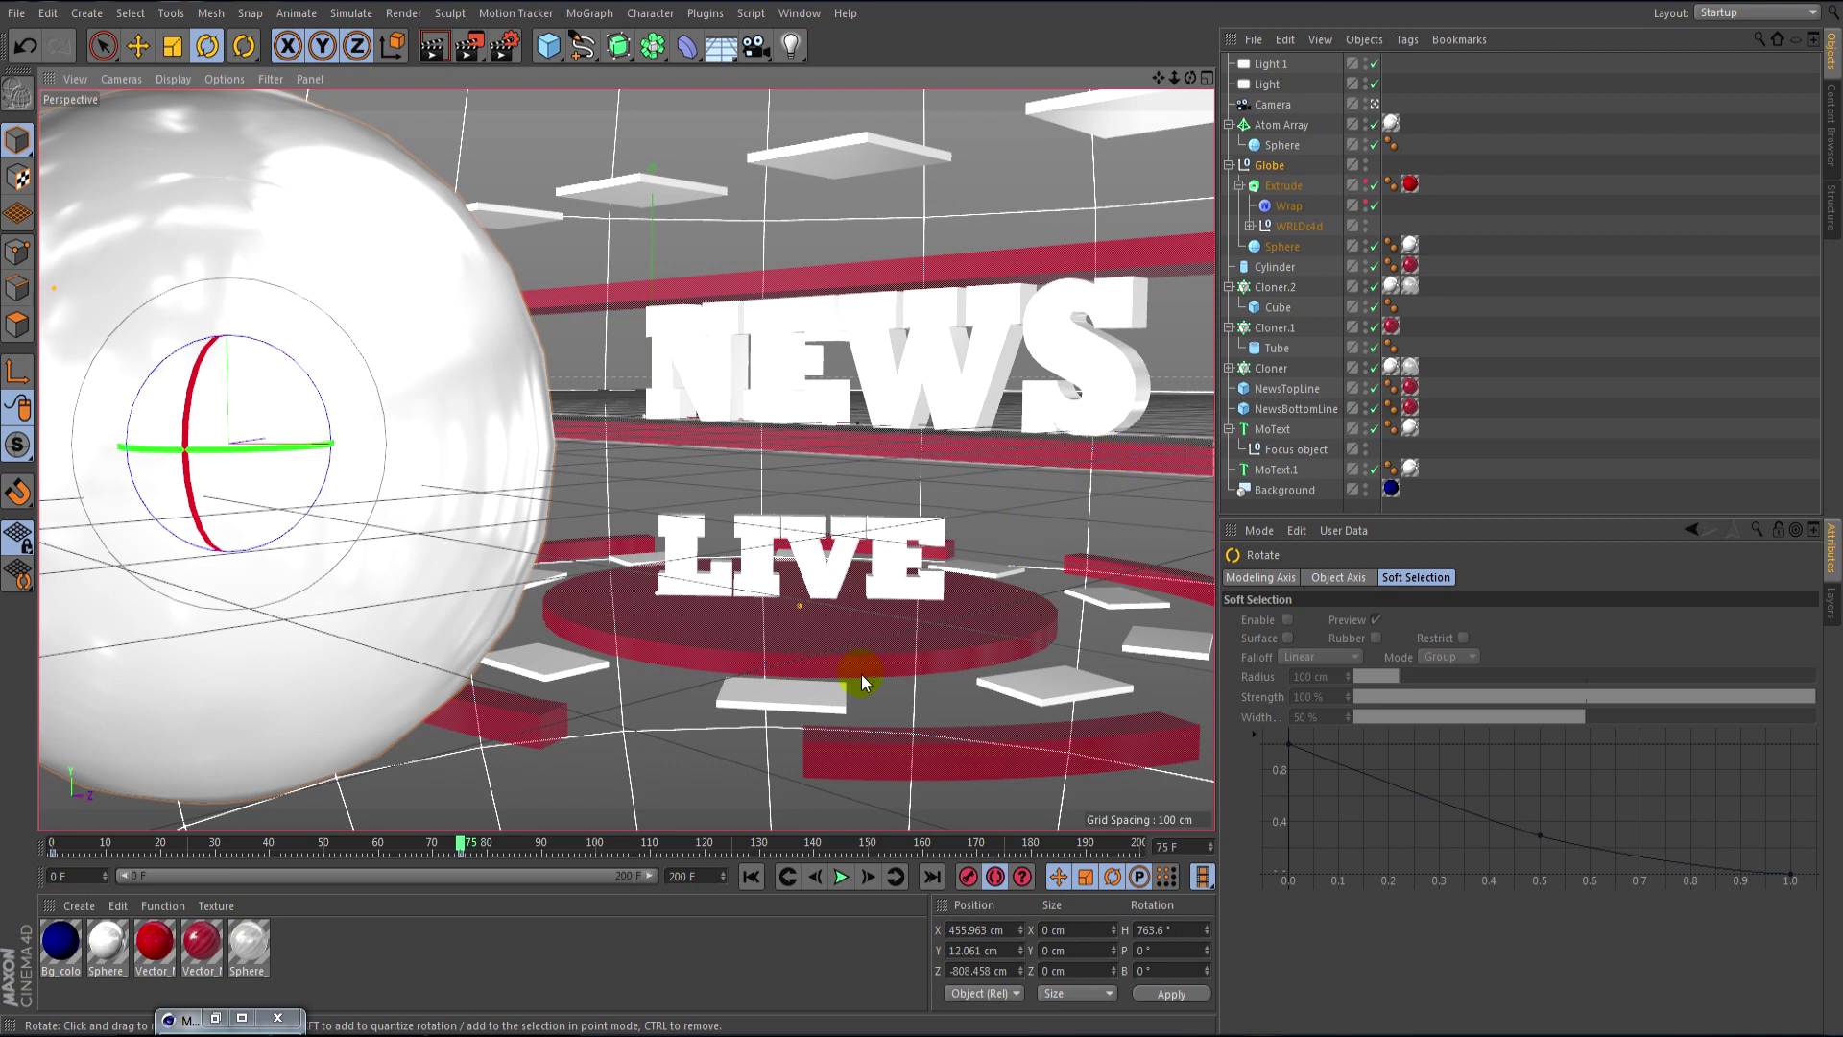
left_click_drag(468, 845, 1162, 855)
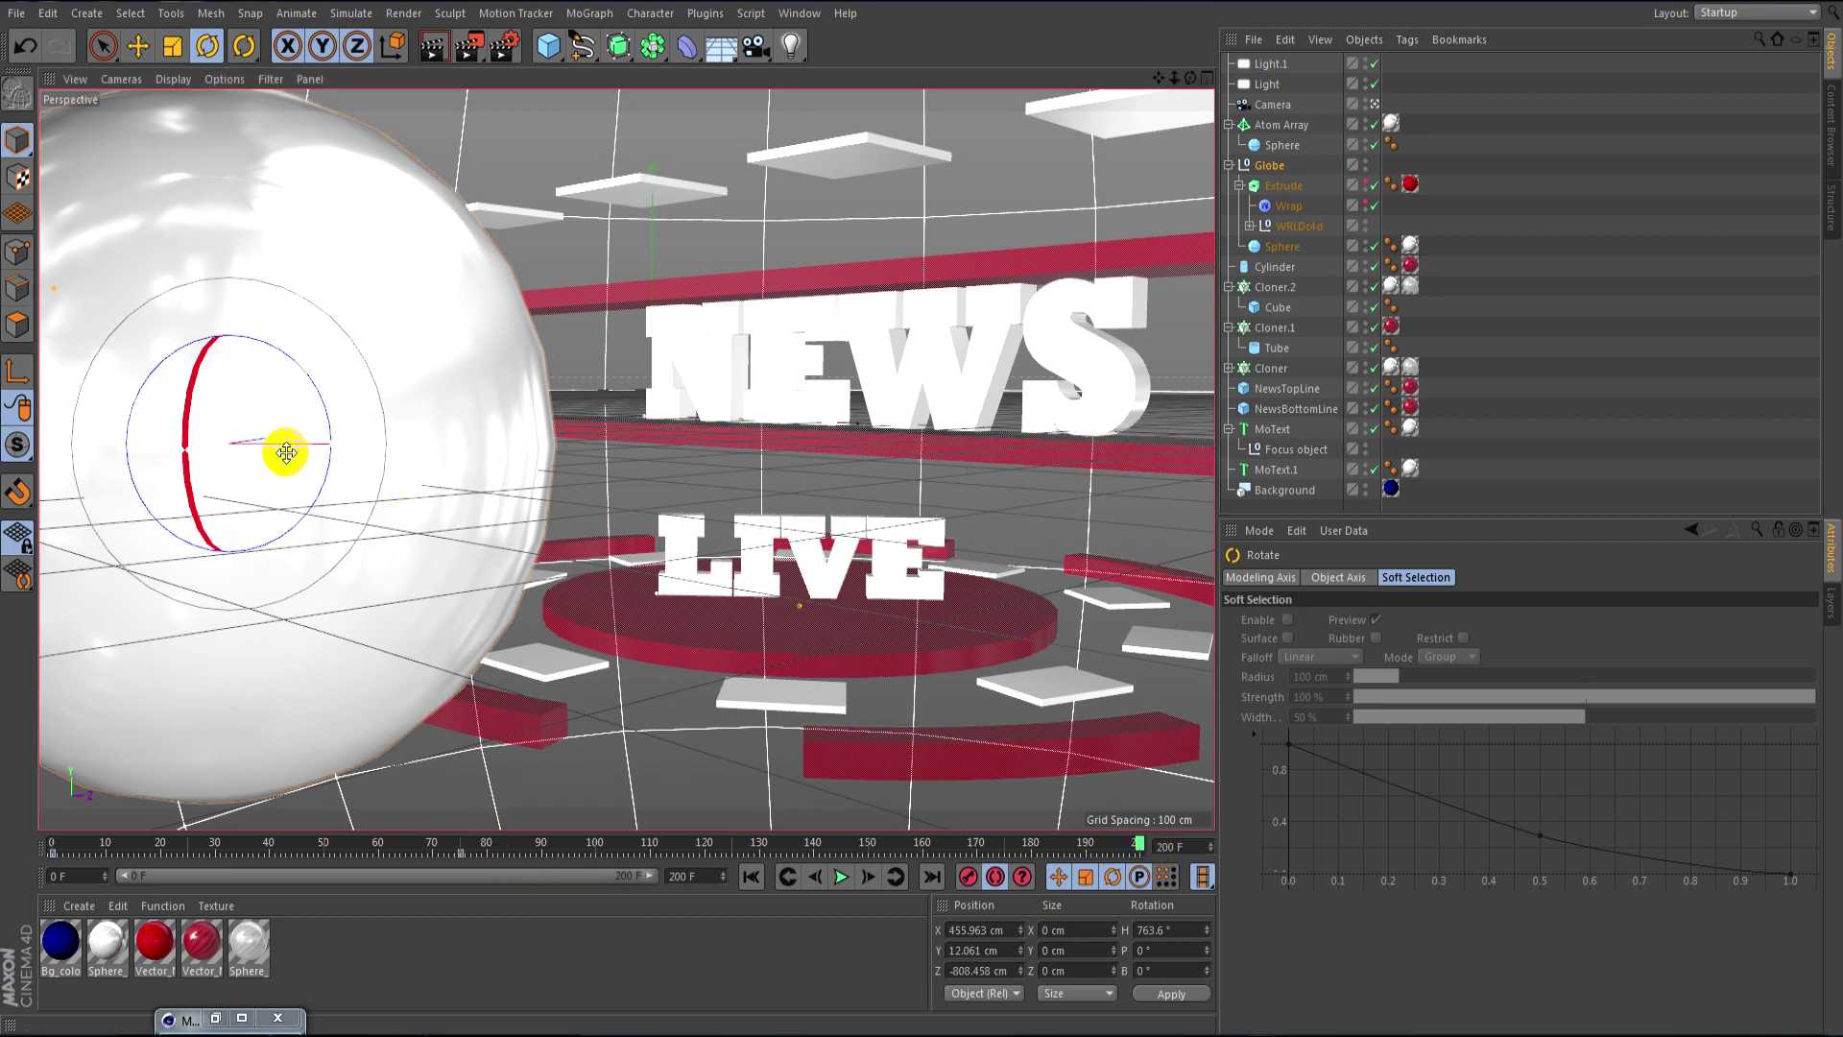
mouse_move(286, 453)
left_mouse_down()
mouse_move(1209, 466)
mouse_move(650, 467)
left_mouse_up()
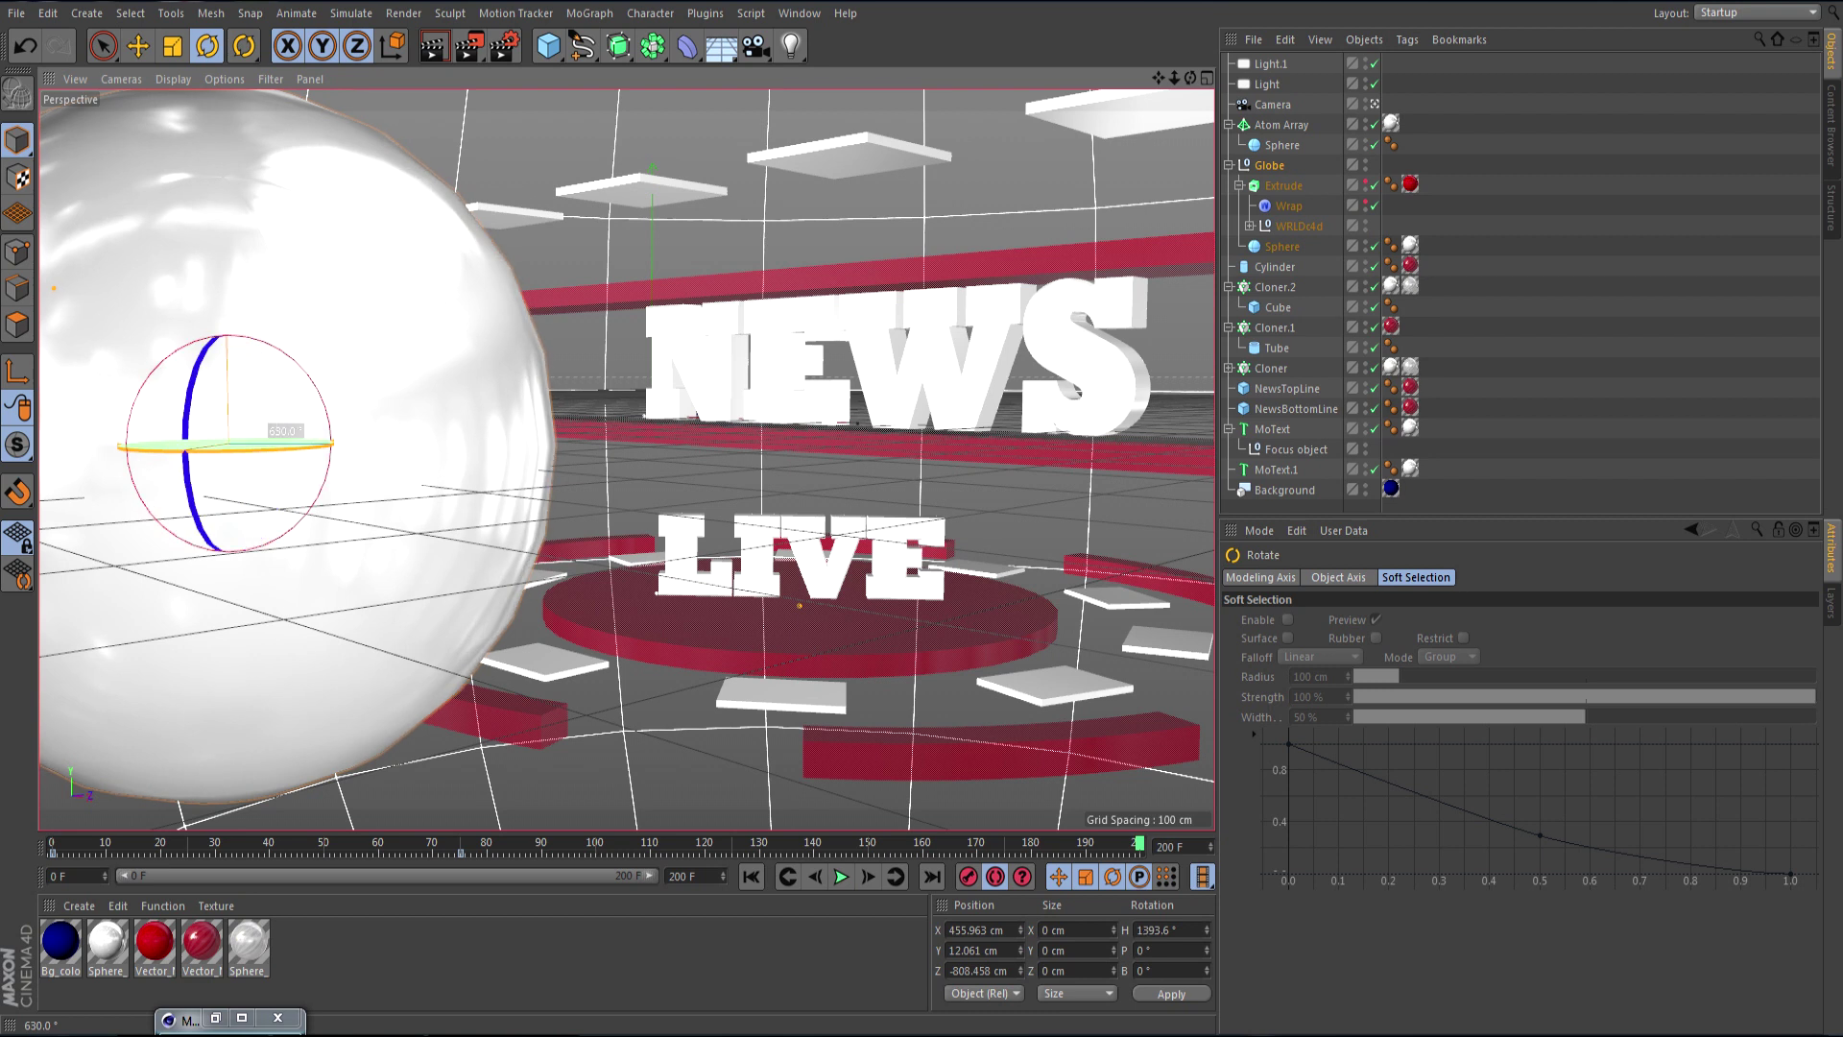
mouse_move(1008, 302)
left_mouse_down()
mouse_move(678, 326)
mouse_move(707, 327)
left_mouse_up()
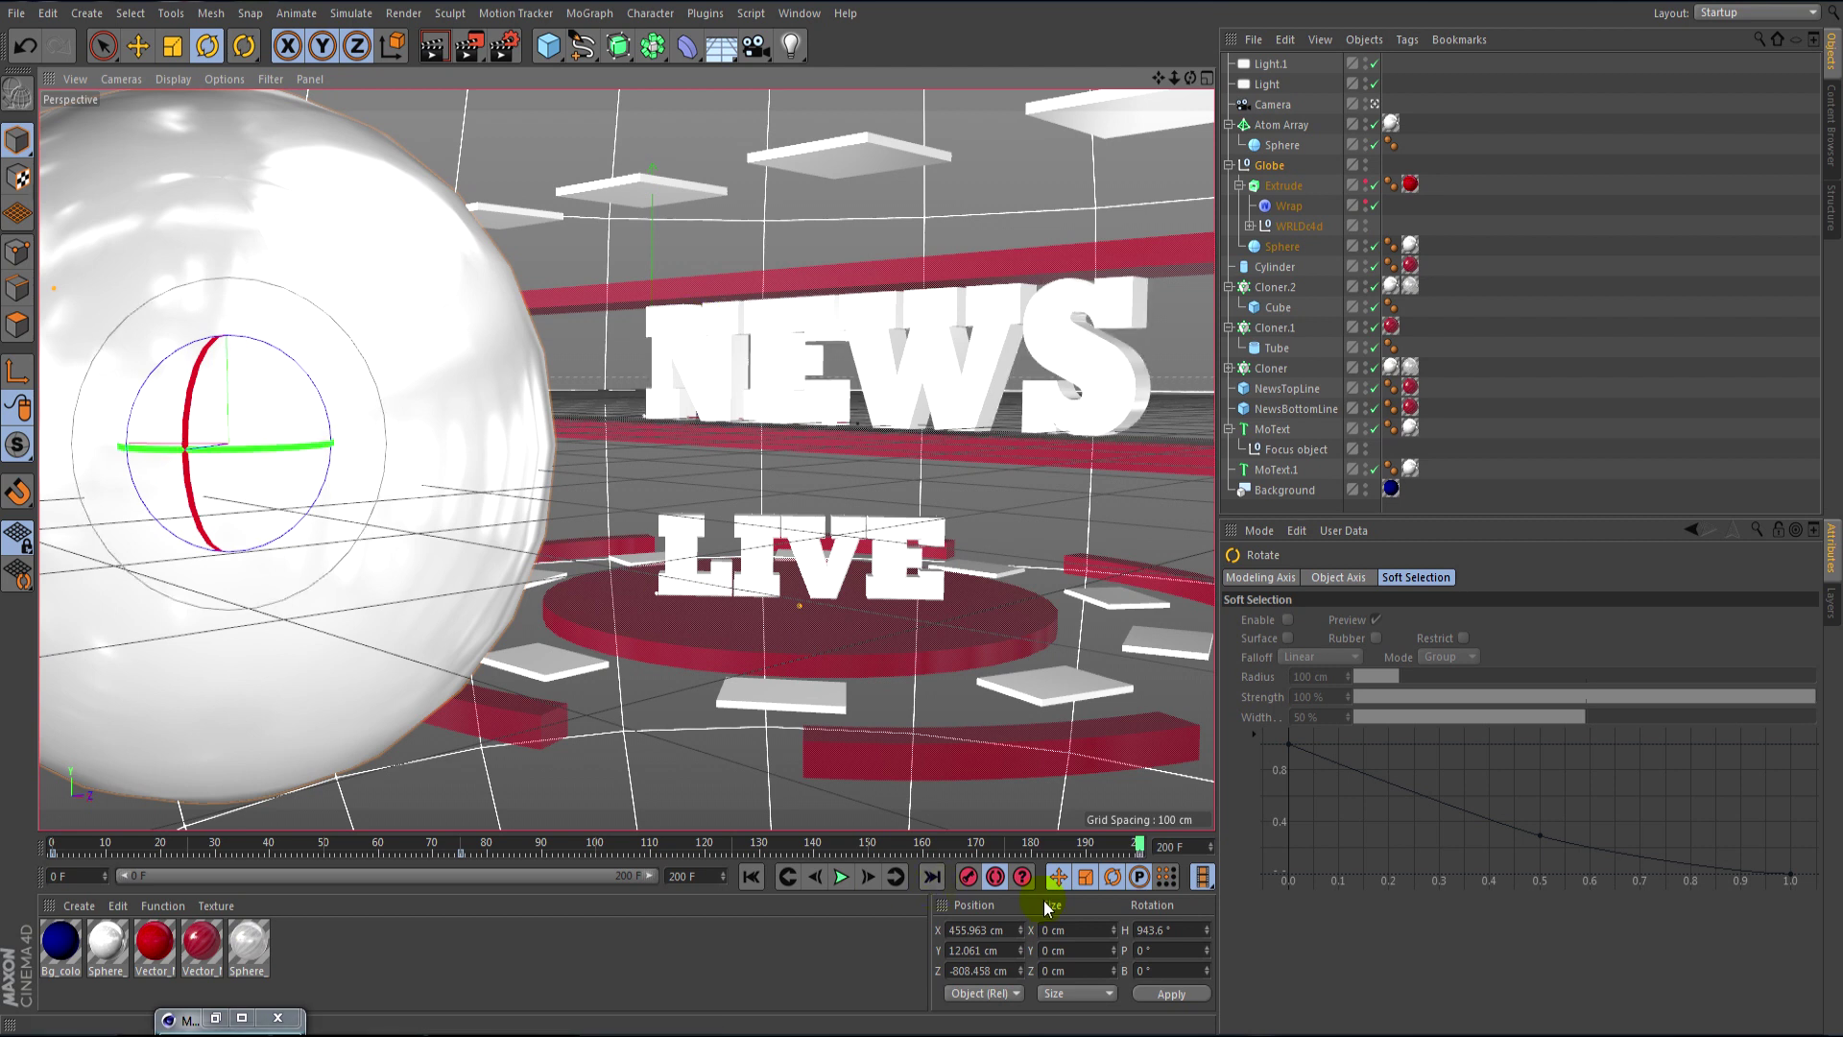
left_click(1366, 185)
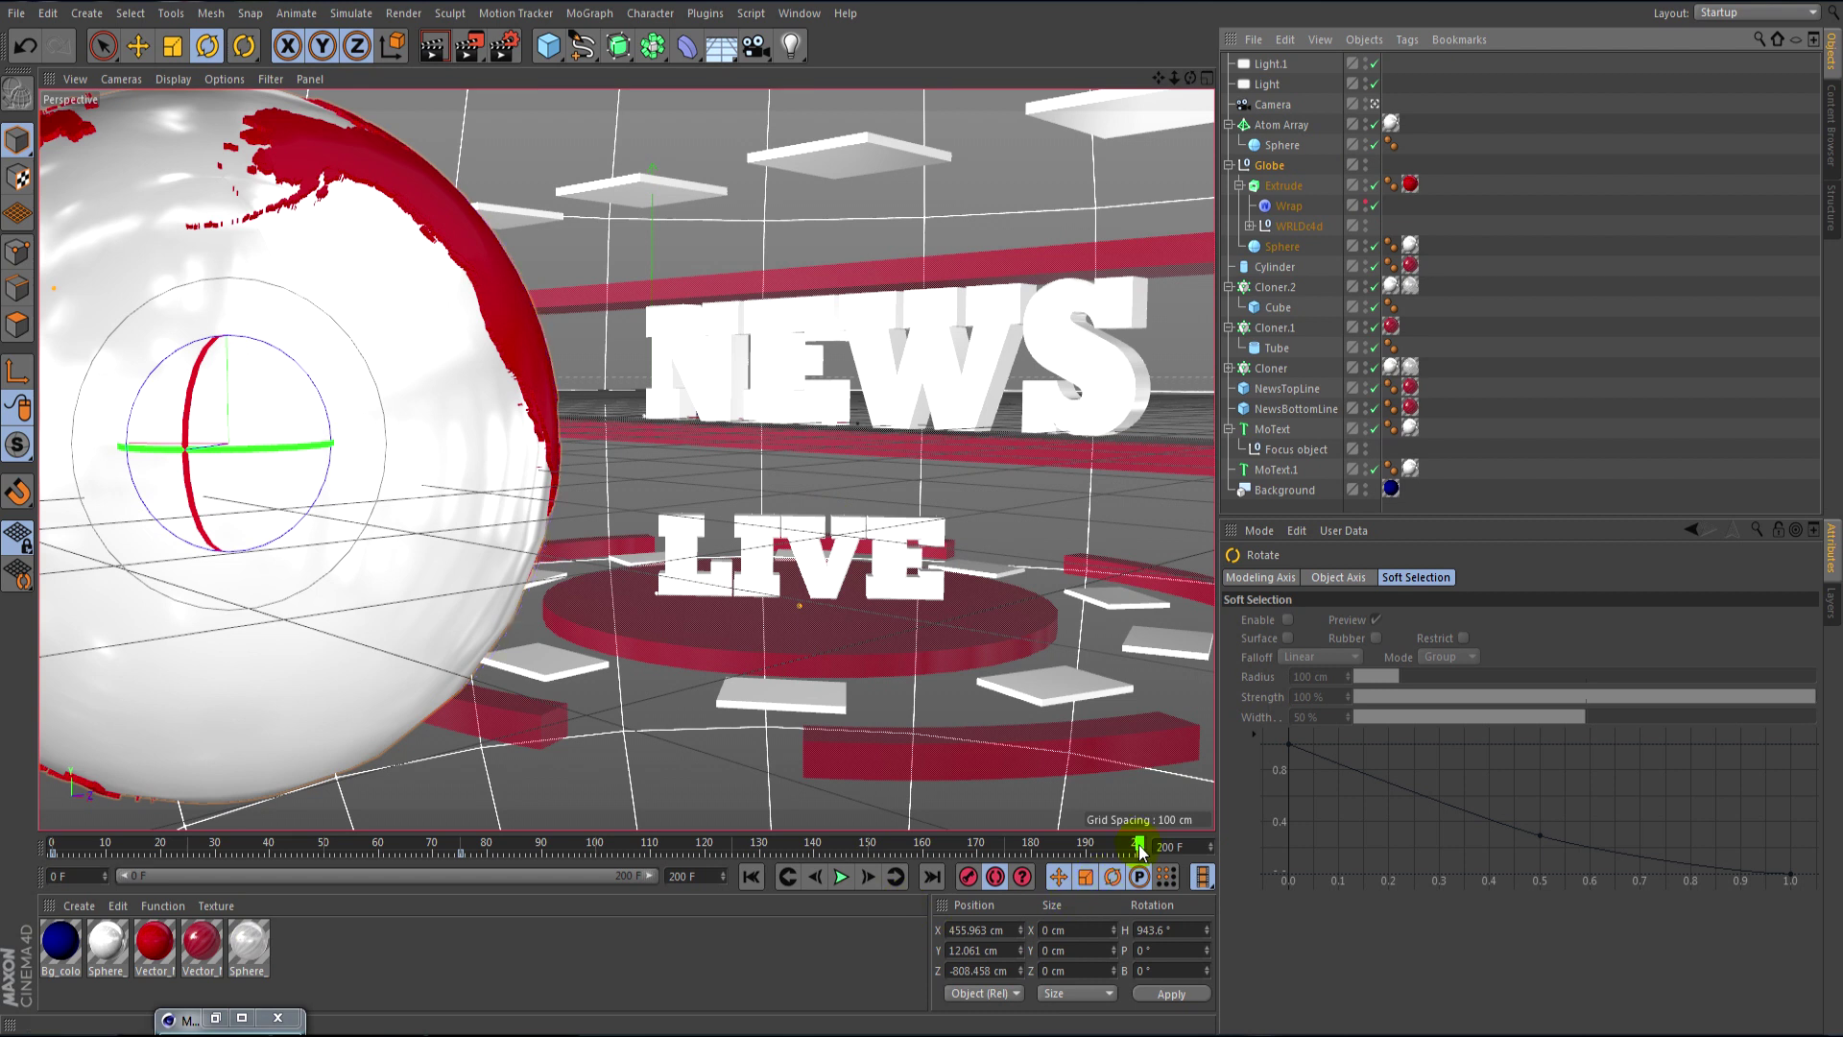
mouse_move(1139, 851)
left_mouse_down()
mouse_move(52, 851)
mouse_move(460, 914)
left_mouse_up()
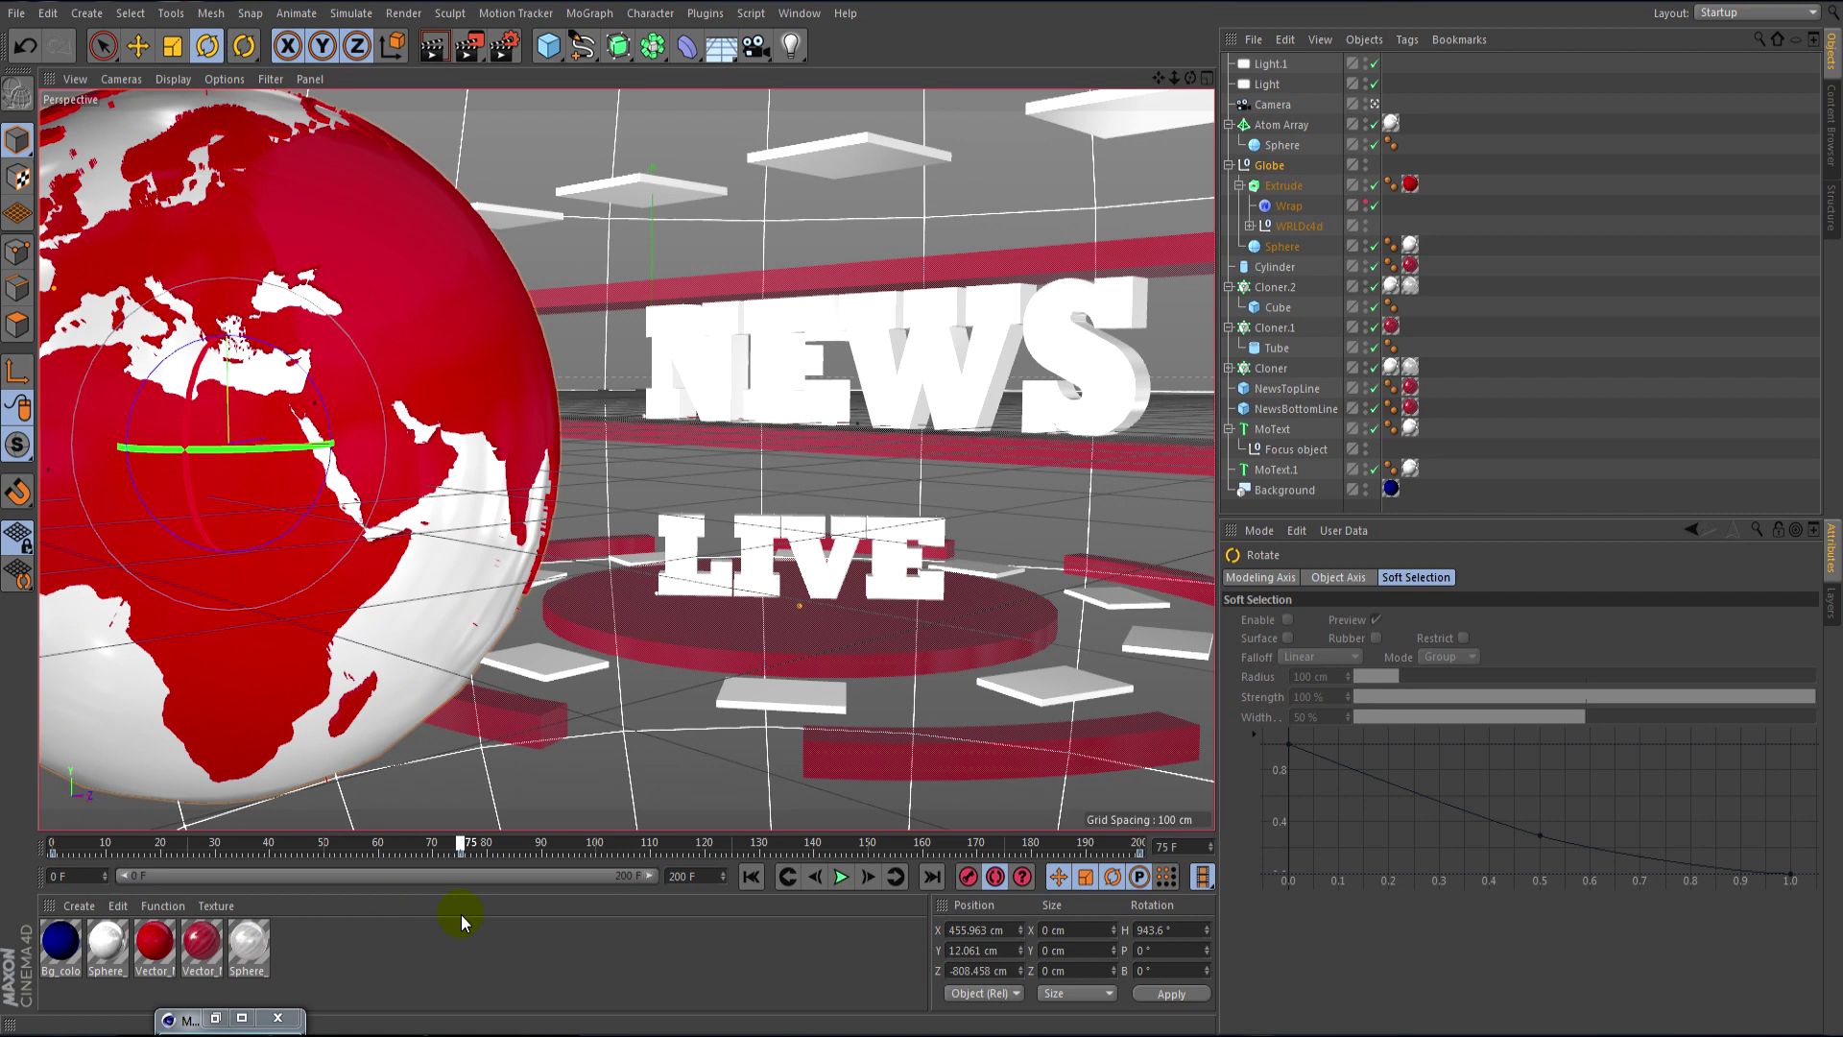
- Record a rotation key at frame 75 and reduce the globe's frame-200 heading to 776.4°
key("F9")
left_click(1141, 859)
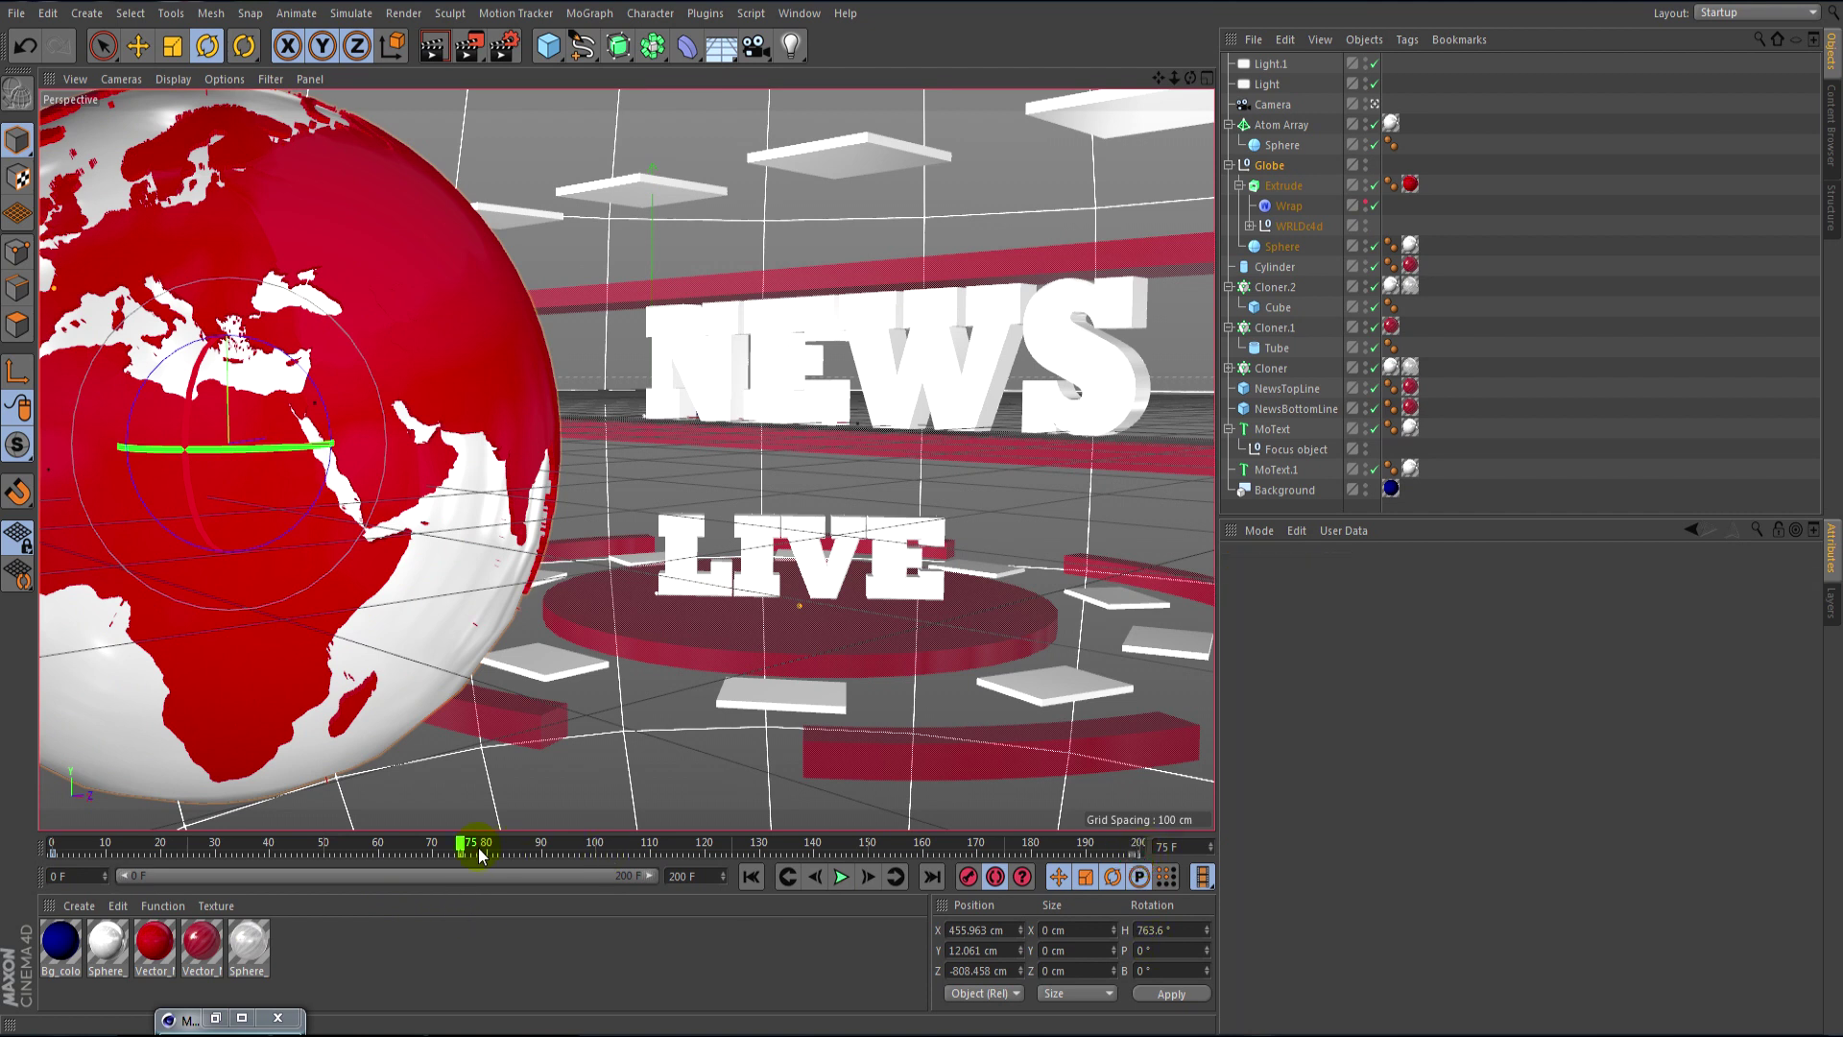
left_click_drag(458, 848, 1140, 847)
left_click_drag(236, 448, 270, 444)
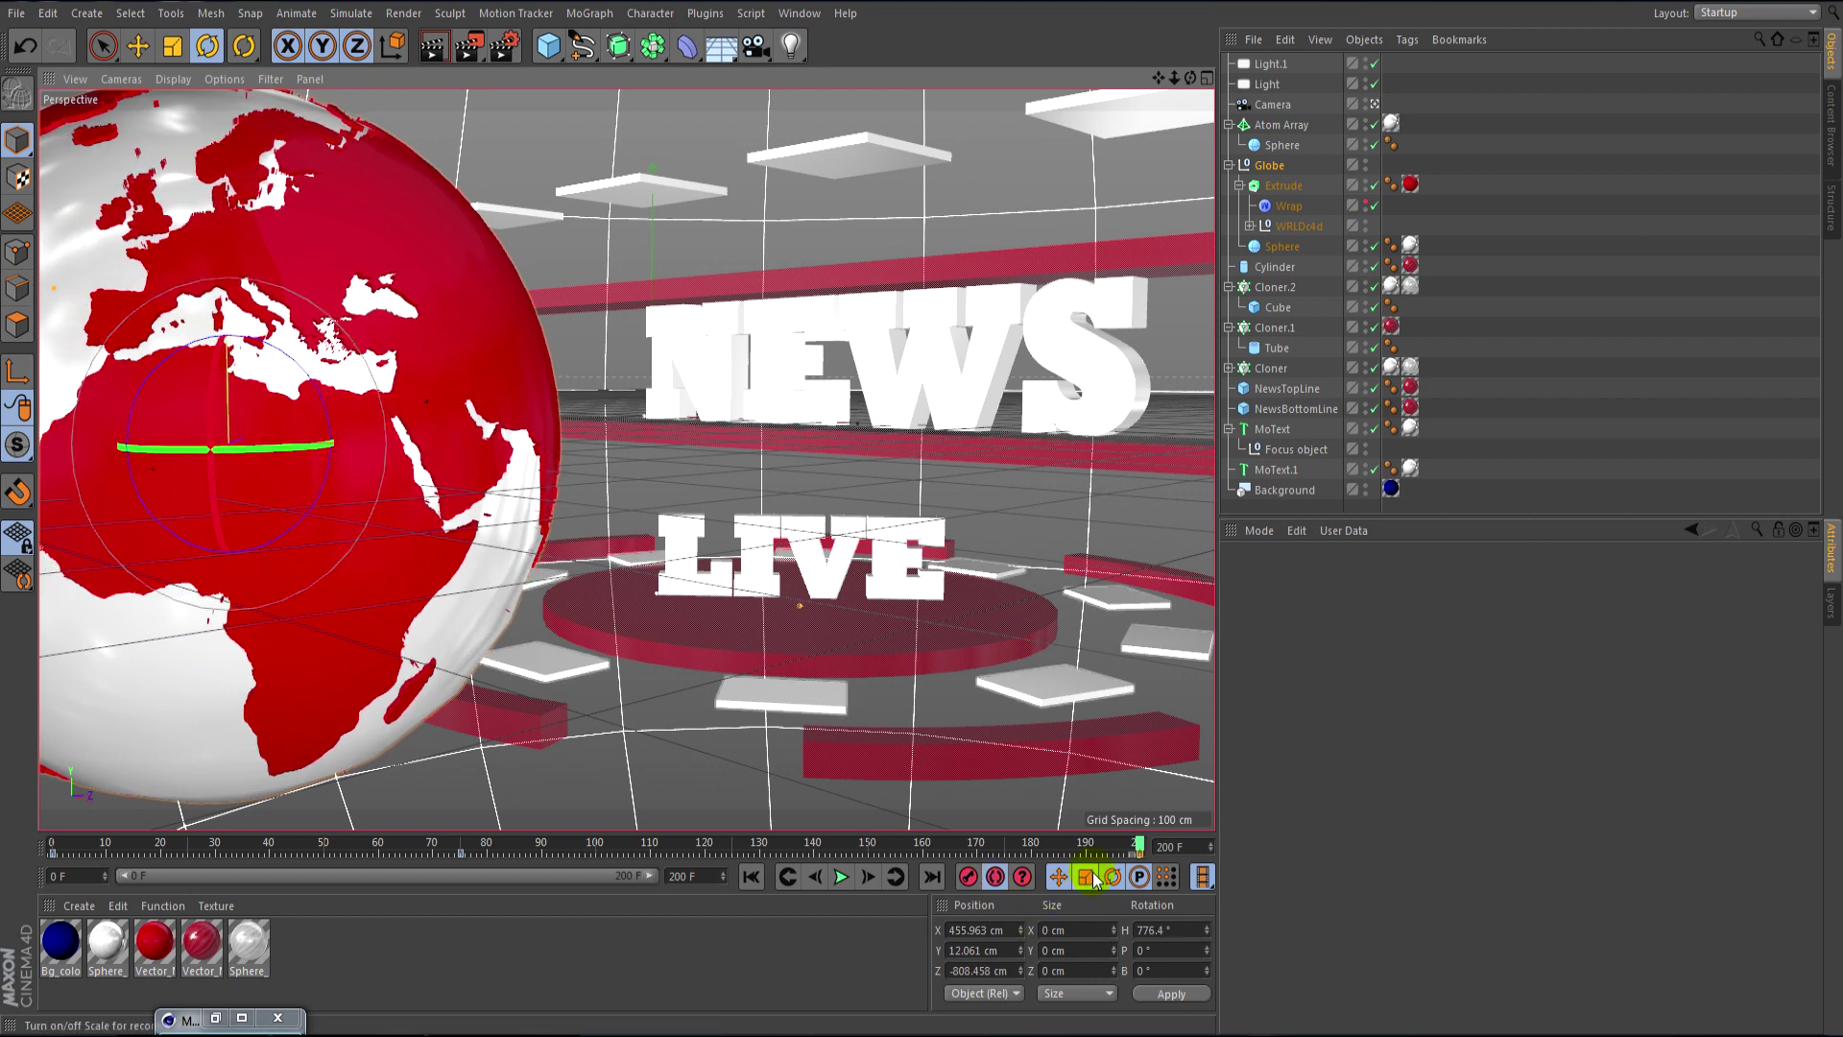
- Return to frame 0 and show the Globe null's Coord. tab with its 403.6° heading
left_click(1131, 854)
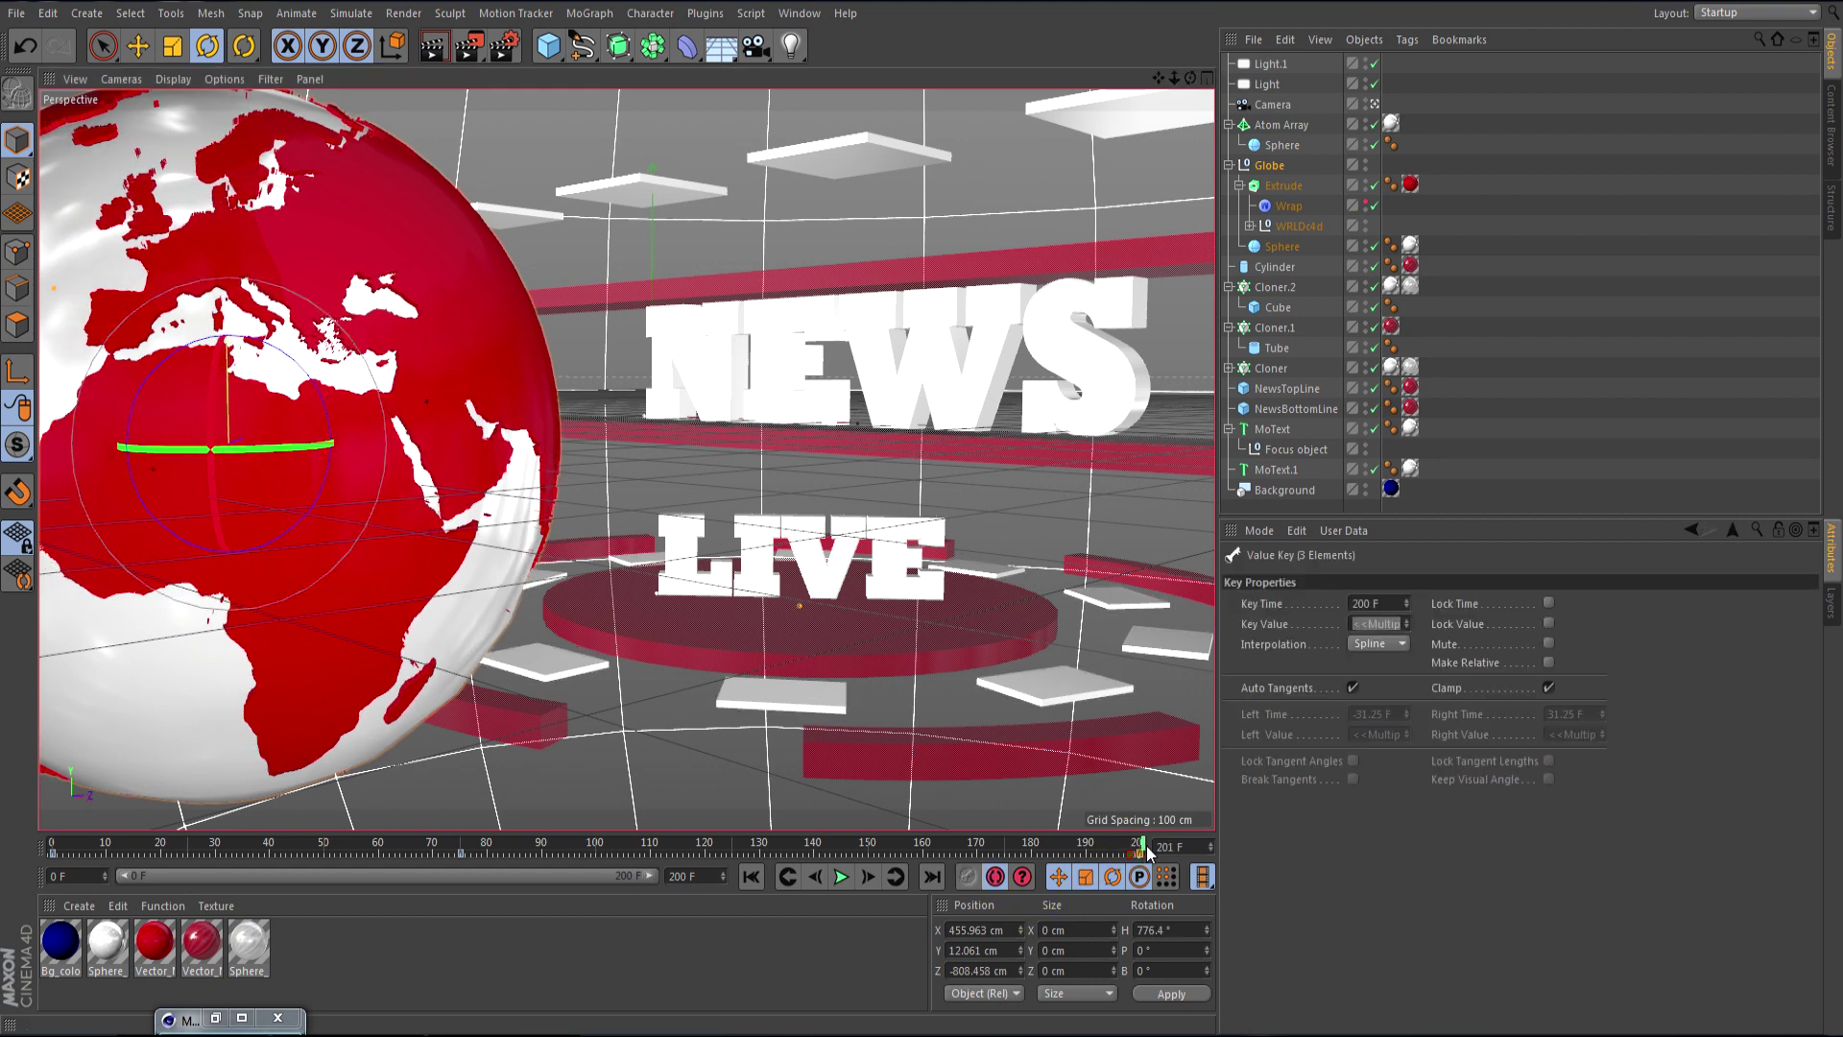
left_click_drag(1143, 851, 382, 844)
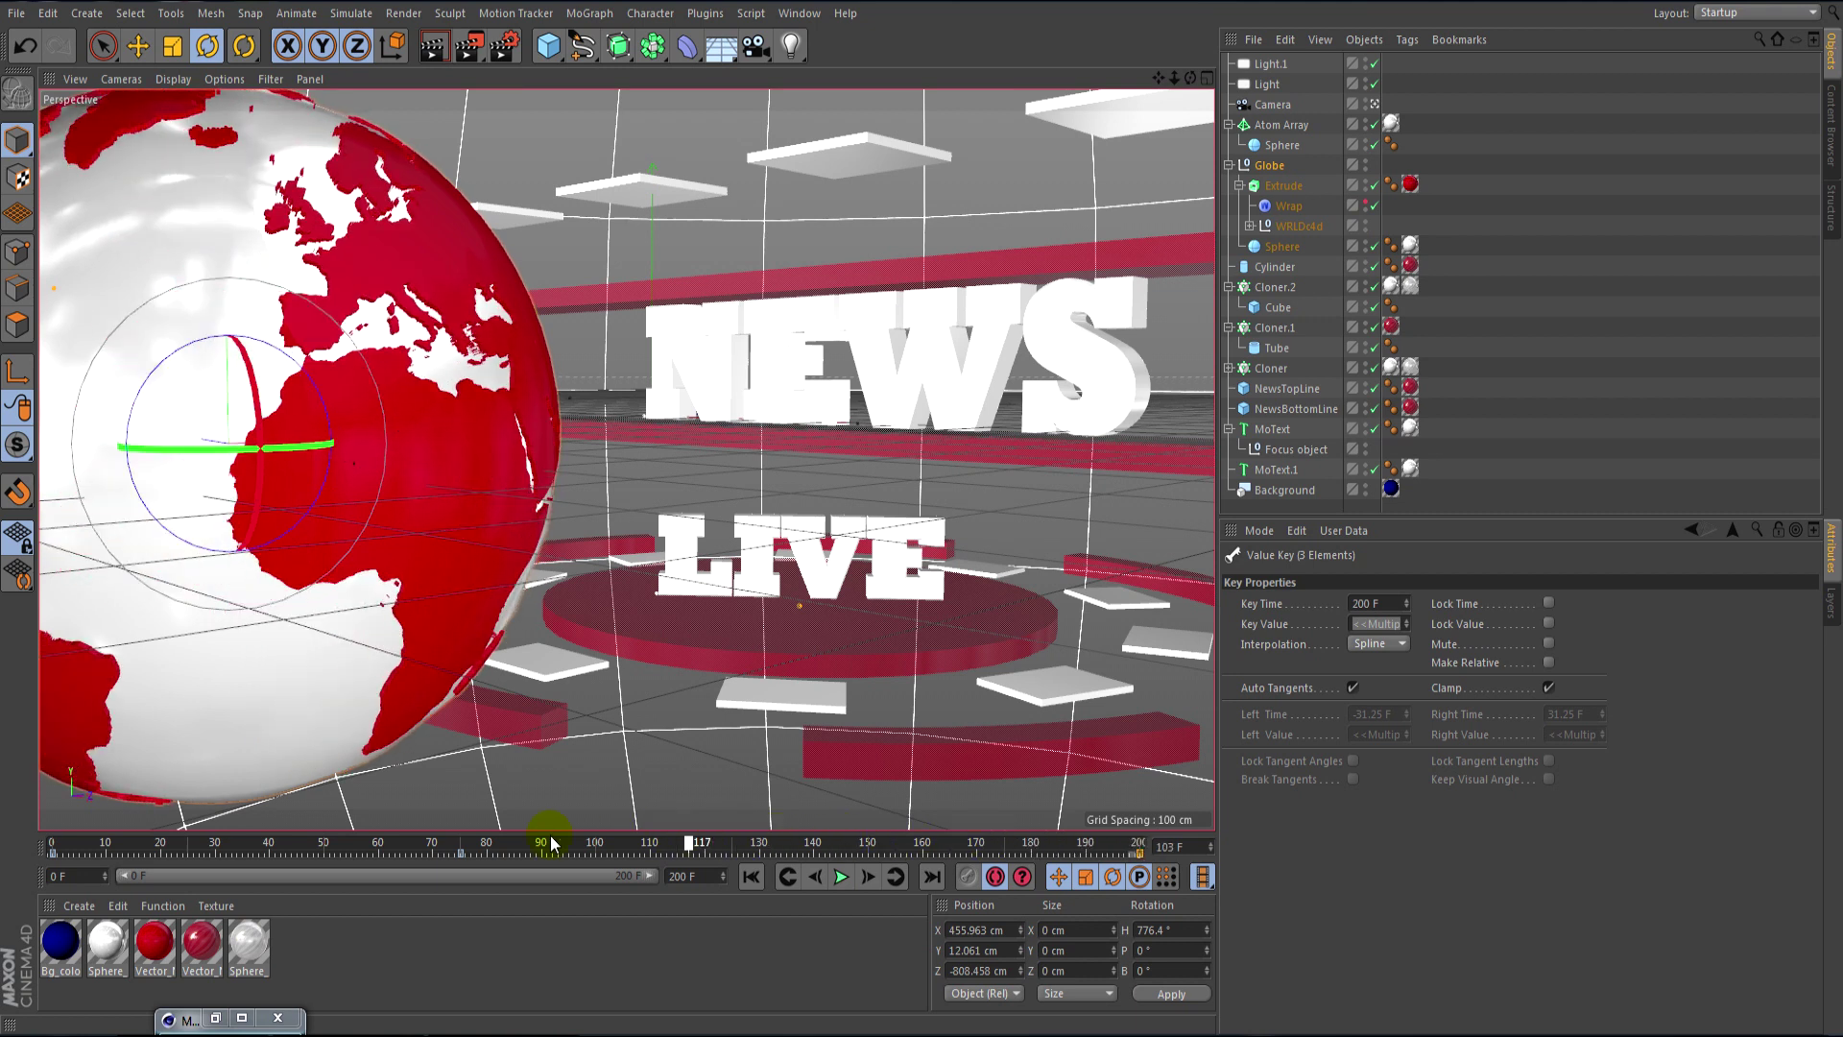
left_click_drag(125, 868, 53, 849)
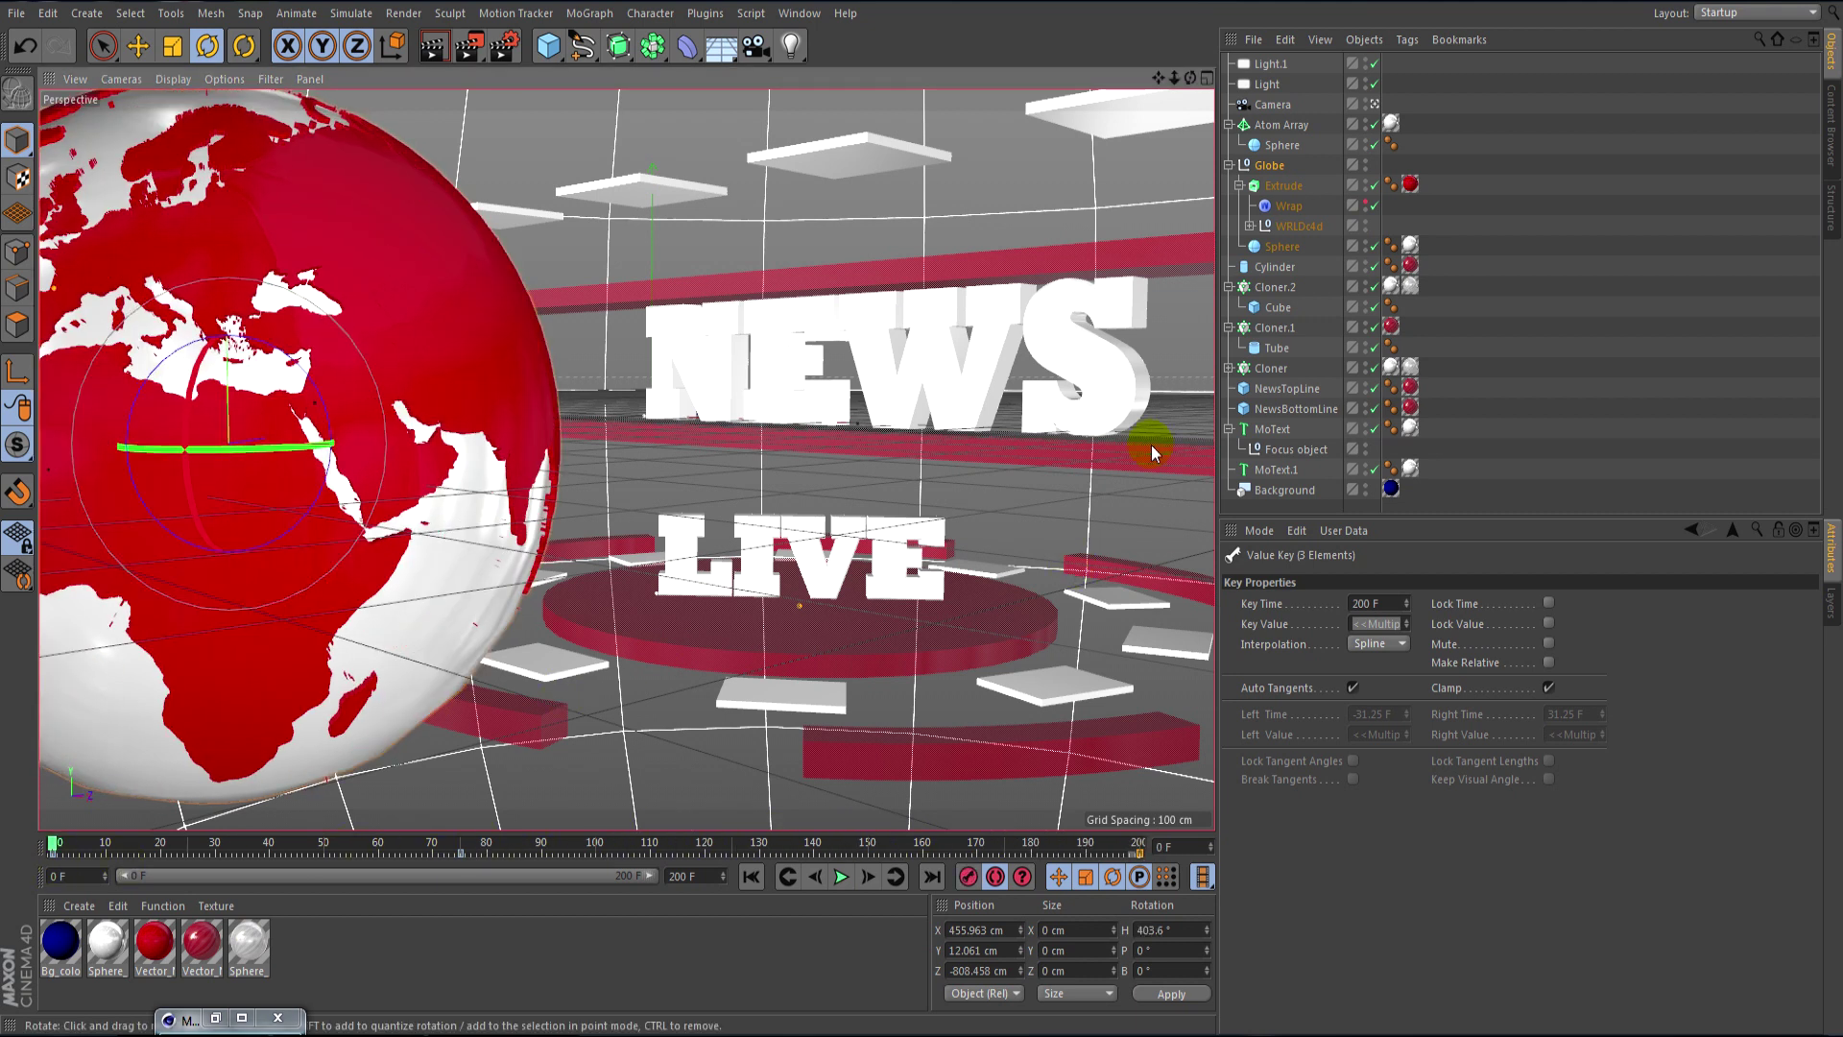
left_click(1280, 171)
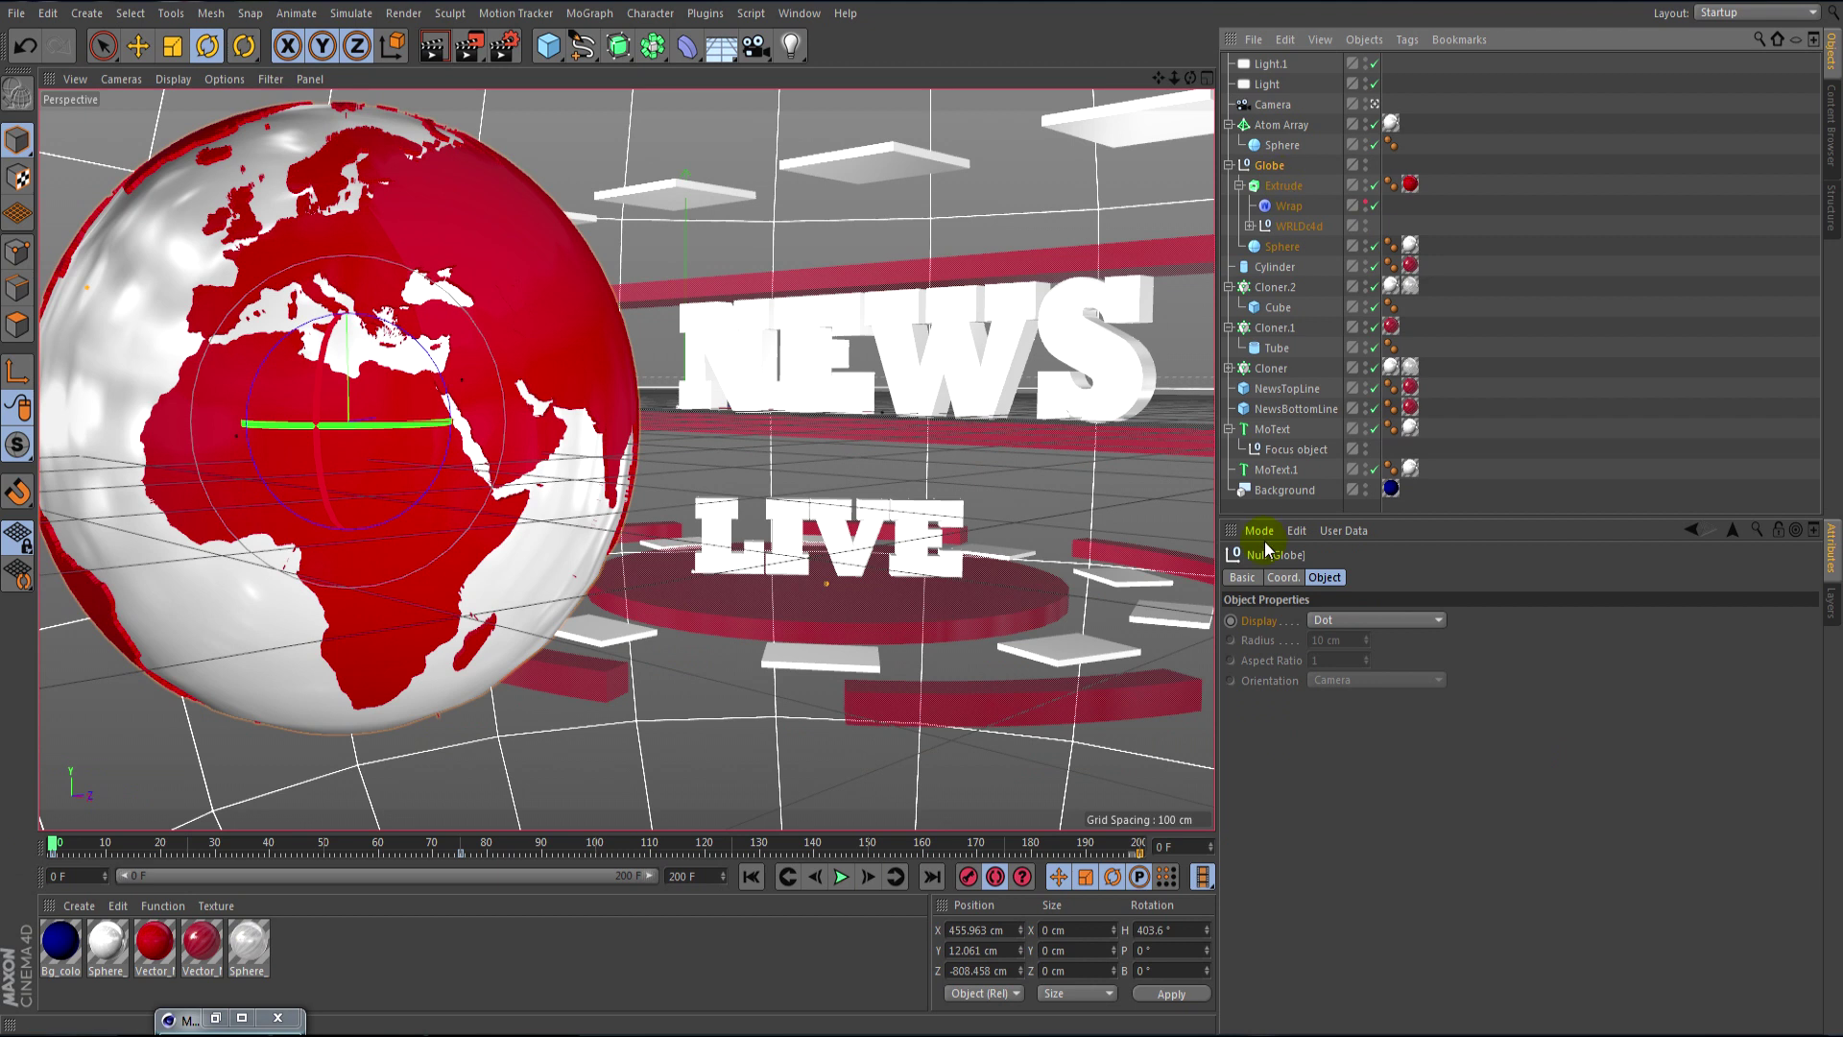
left_click(1281, 577)
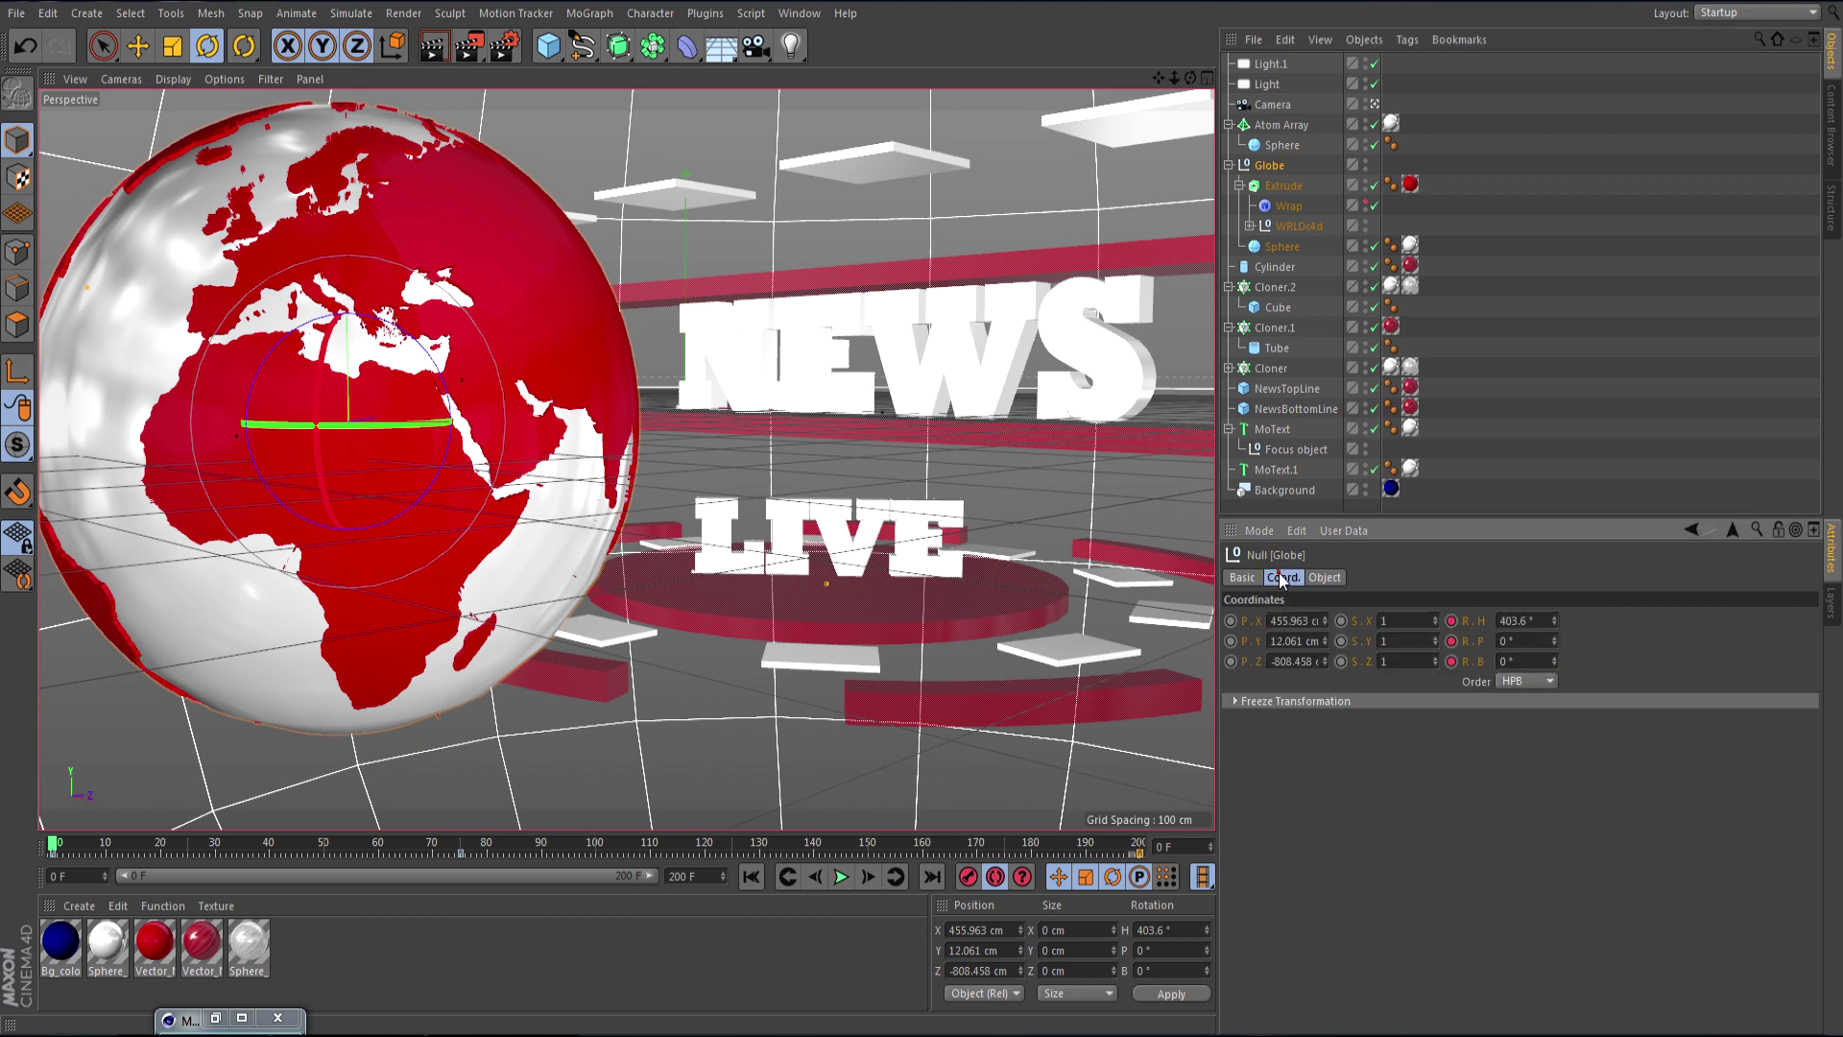
- Open the R.H heading F-curve, select all its keys and set them to Linear interpolation
right_click(1466, 626)
mouse_move(1514, 635)
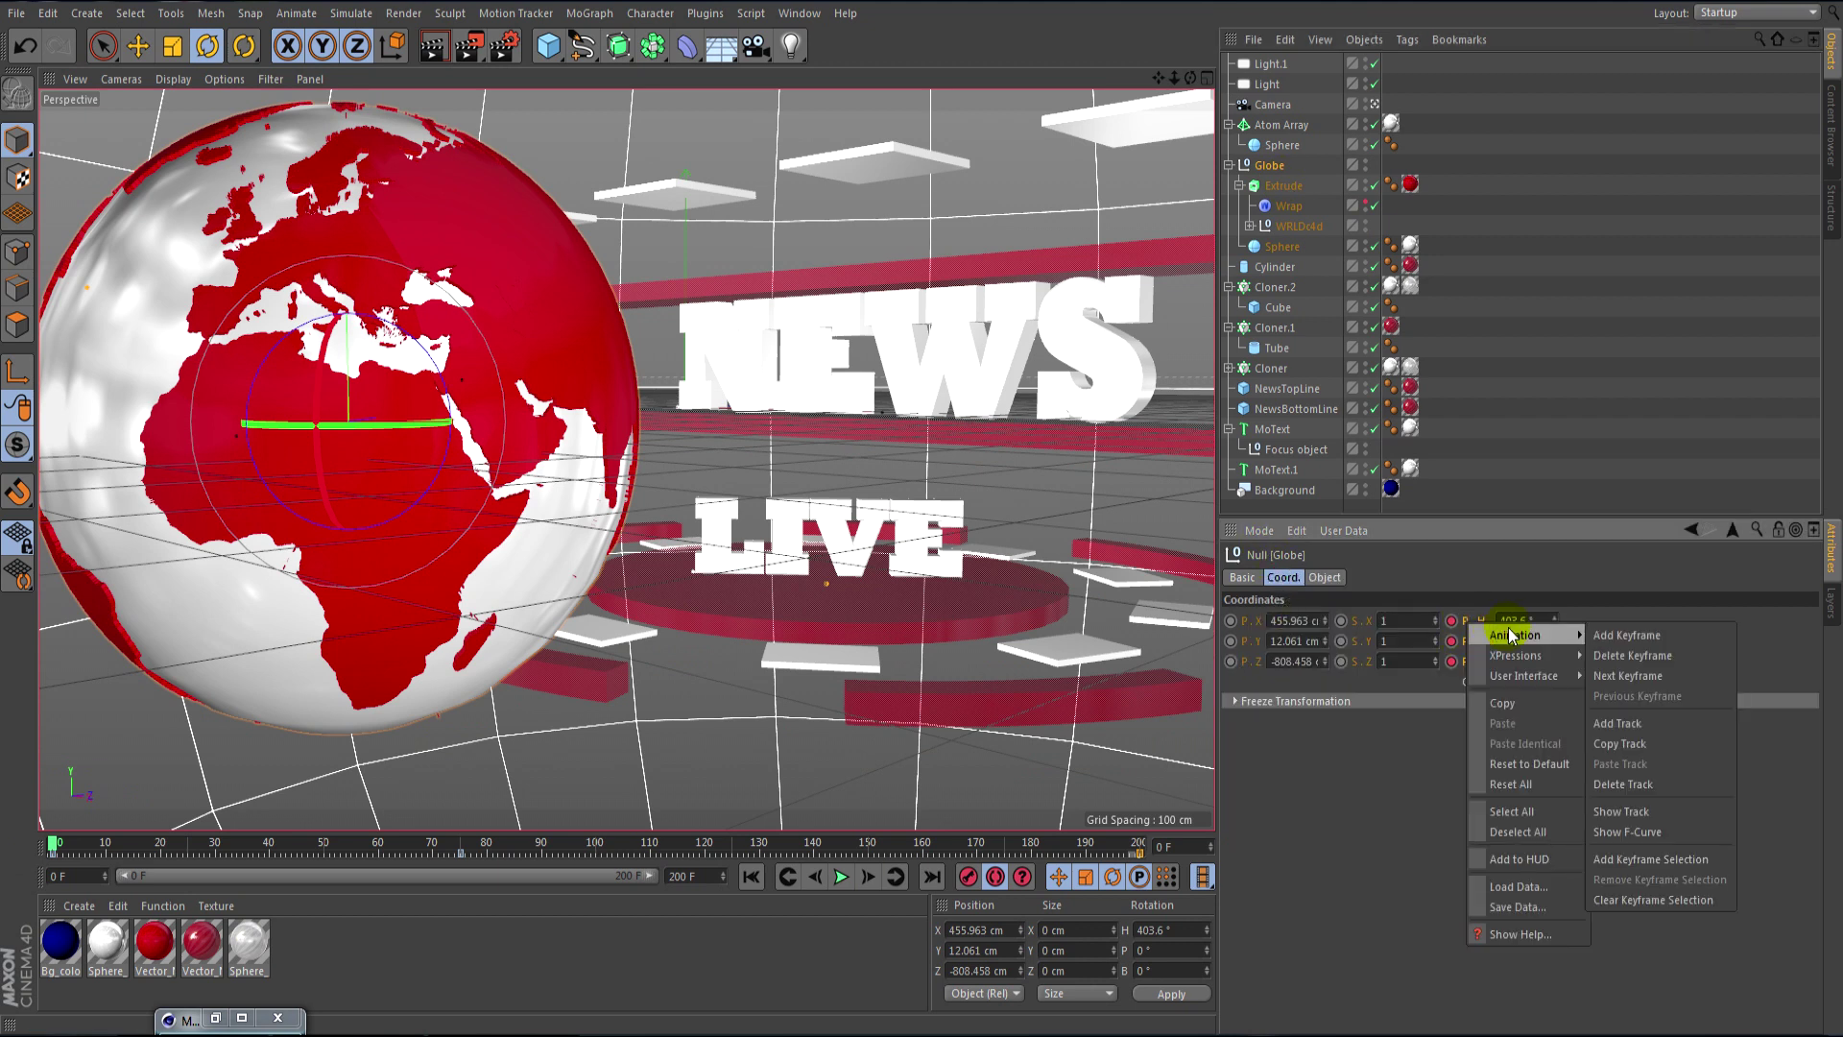
left_click(1629, 832)
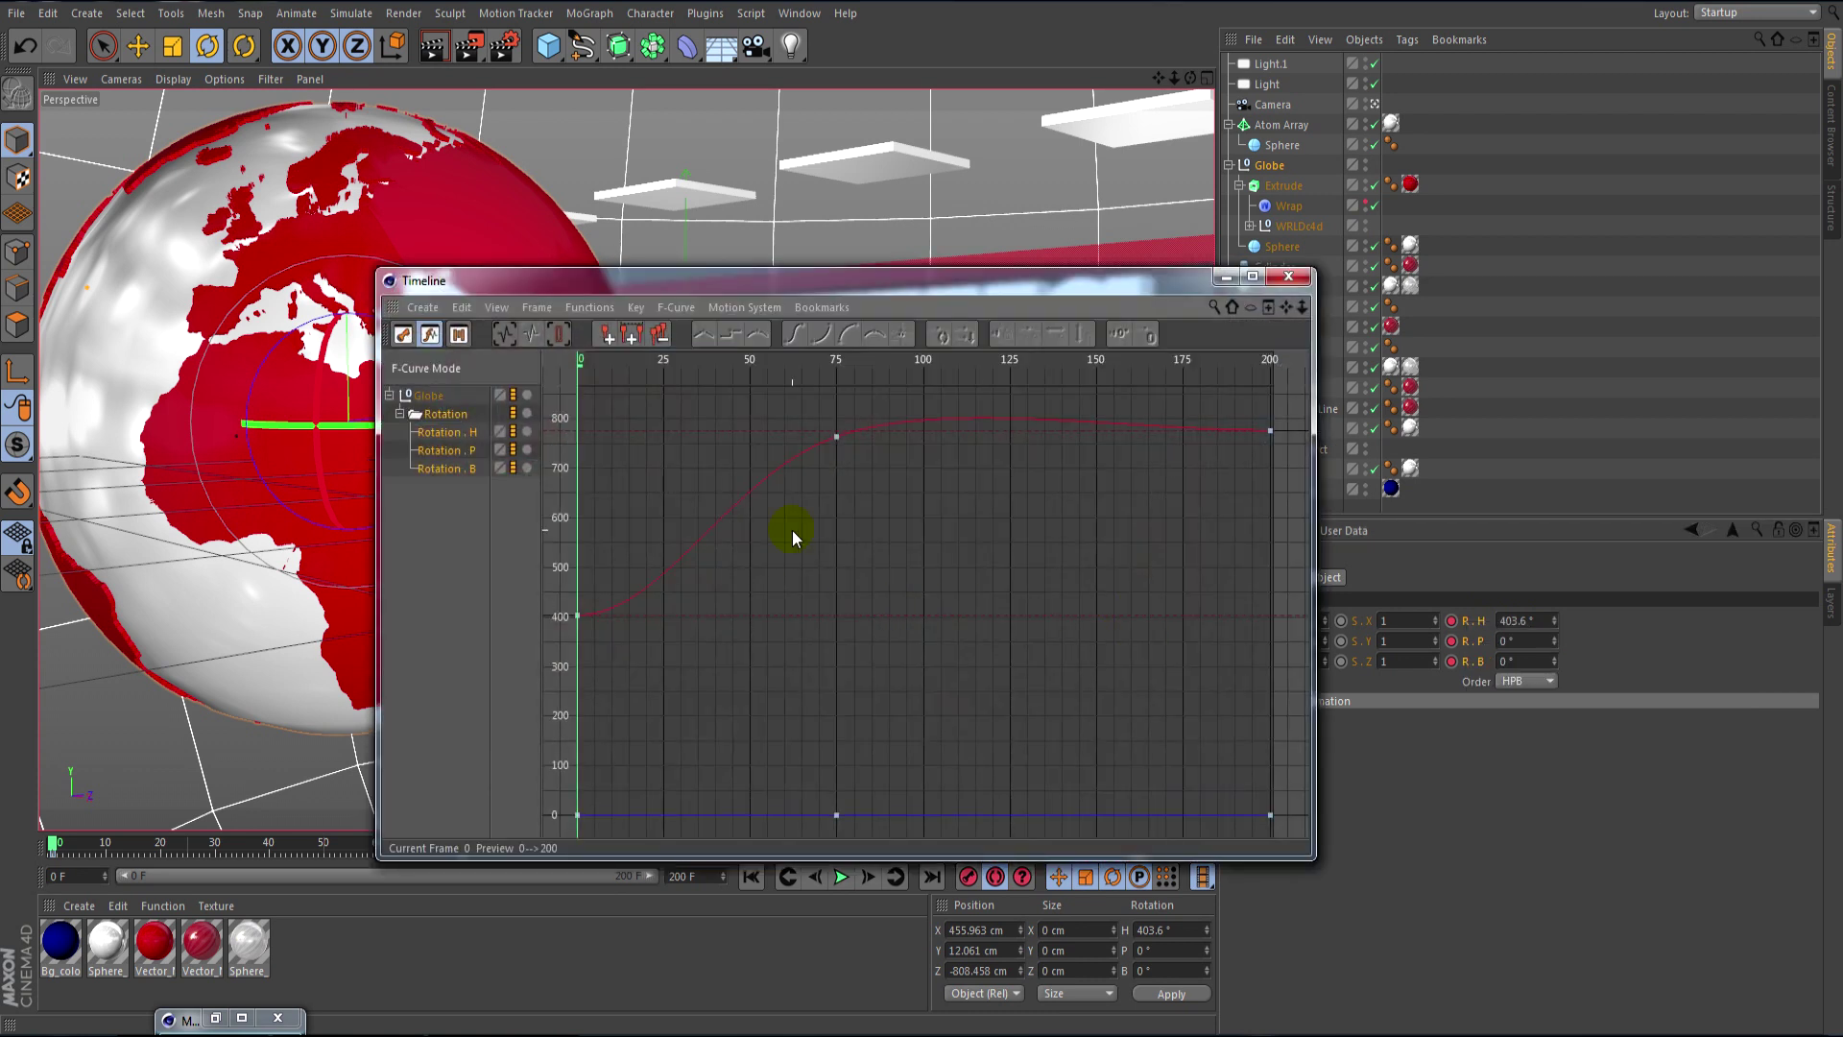
left_click(836, 437)
scroll(683, 567, "up", 1)
key("ctrl+a")
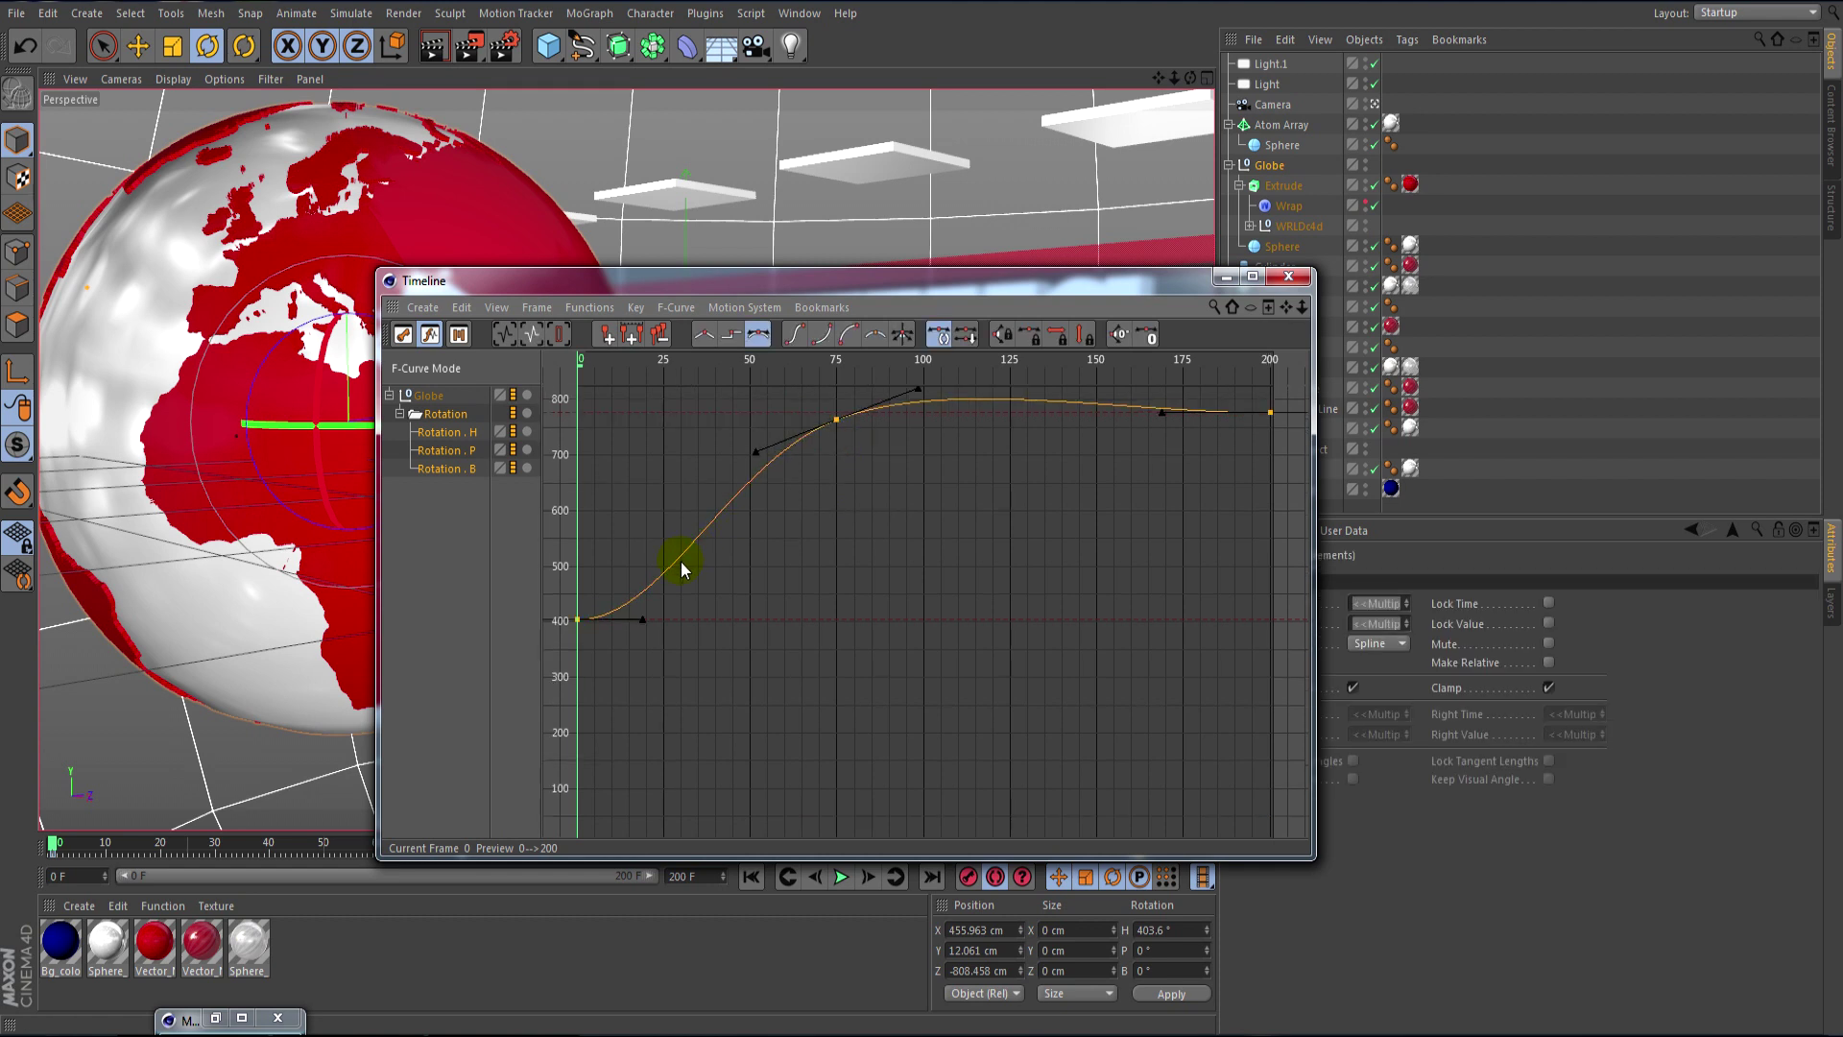
left_click(701, 337)
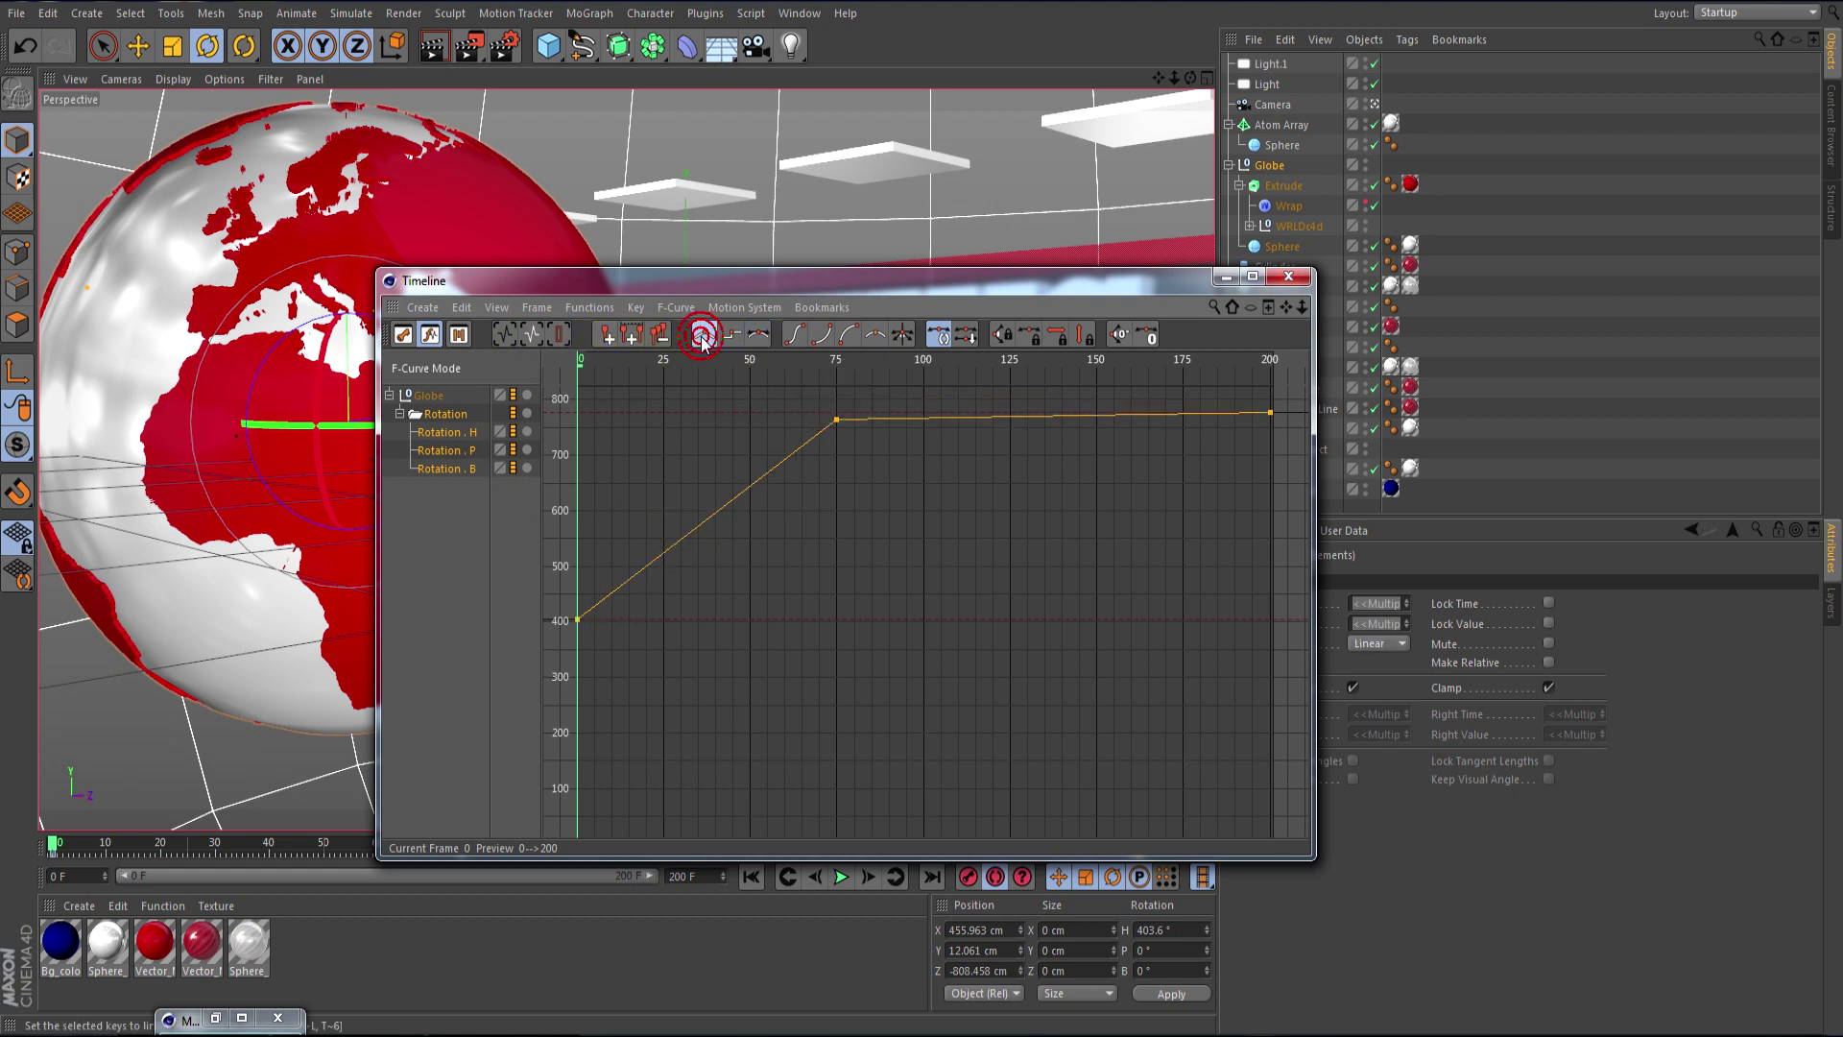
left_click(1289, 278)
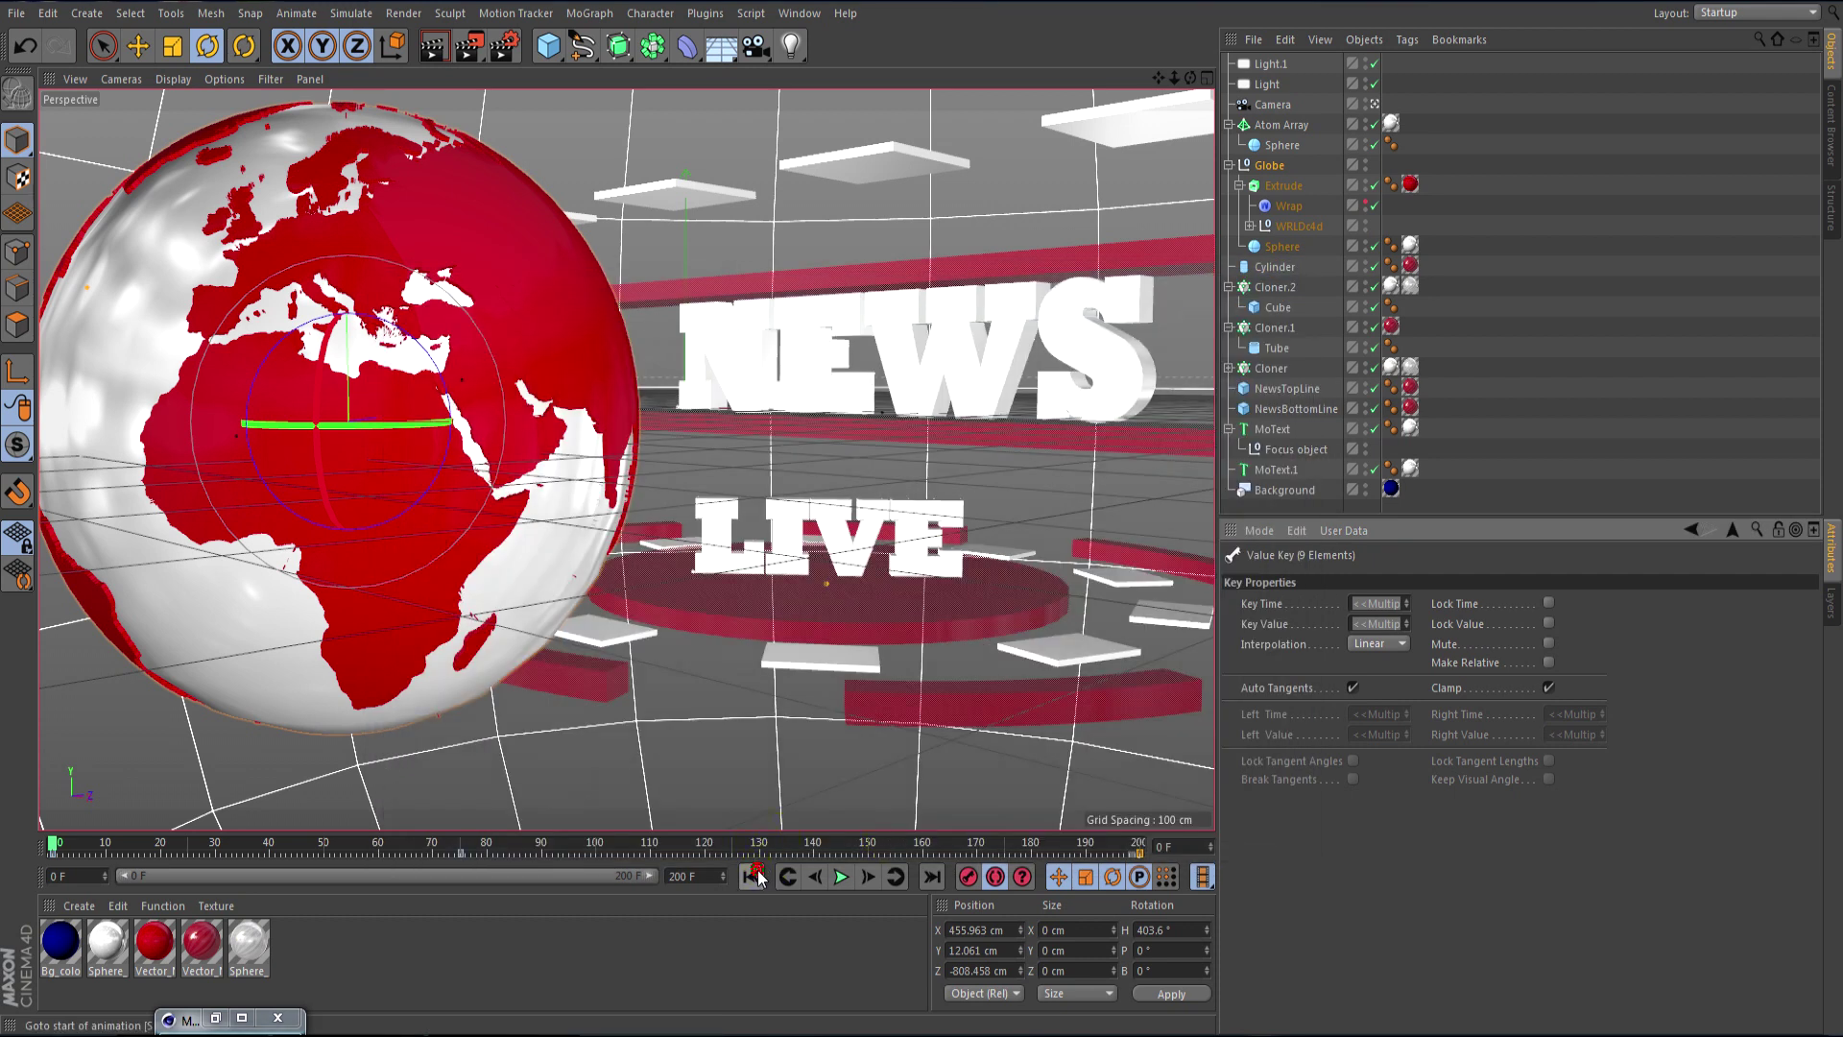
- Play back the globe spin, rewind to frame 0 and select the Camera object
left_click(841, 876)
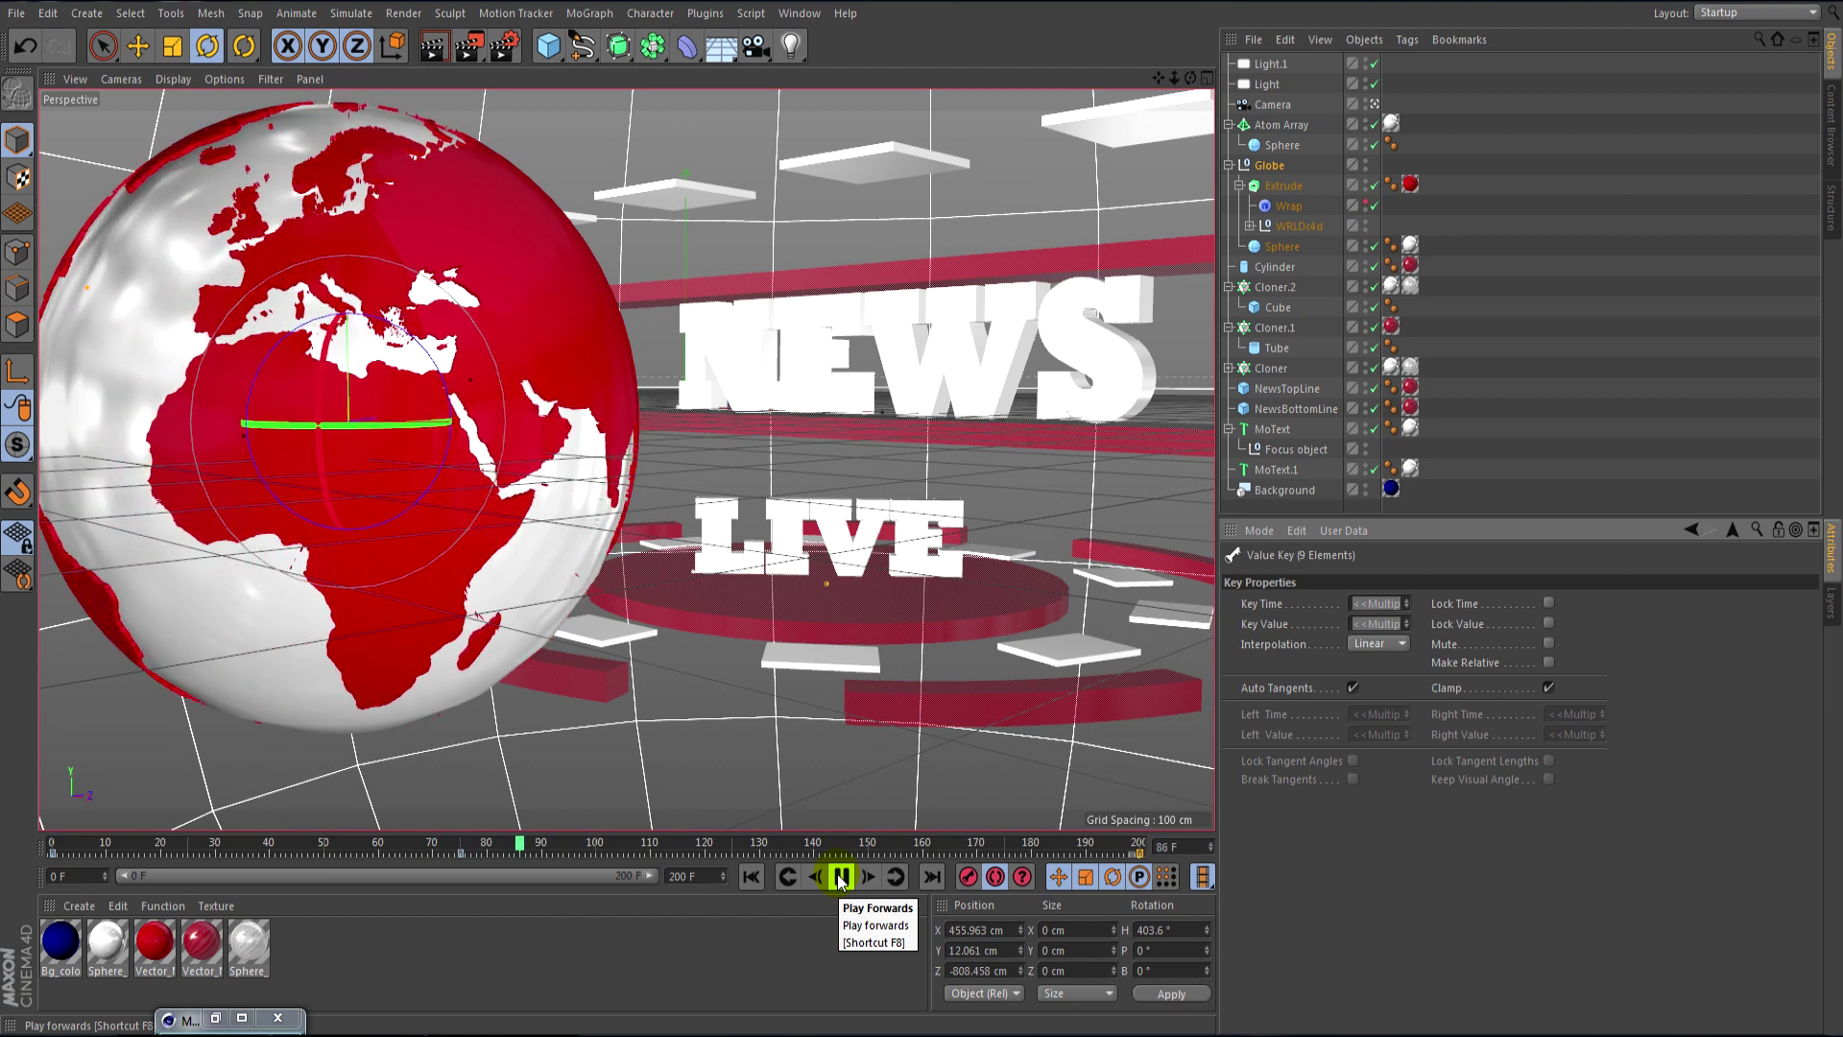
left_click(841, 878)
left_click_drag(607, 846, 35, 874)
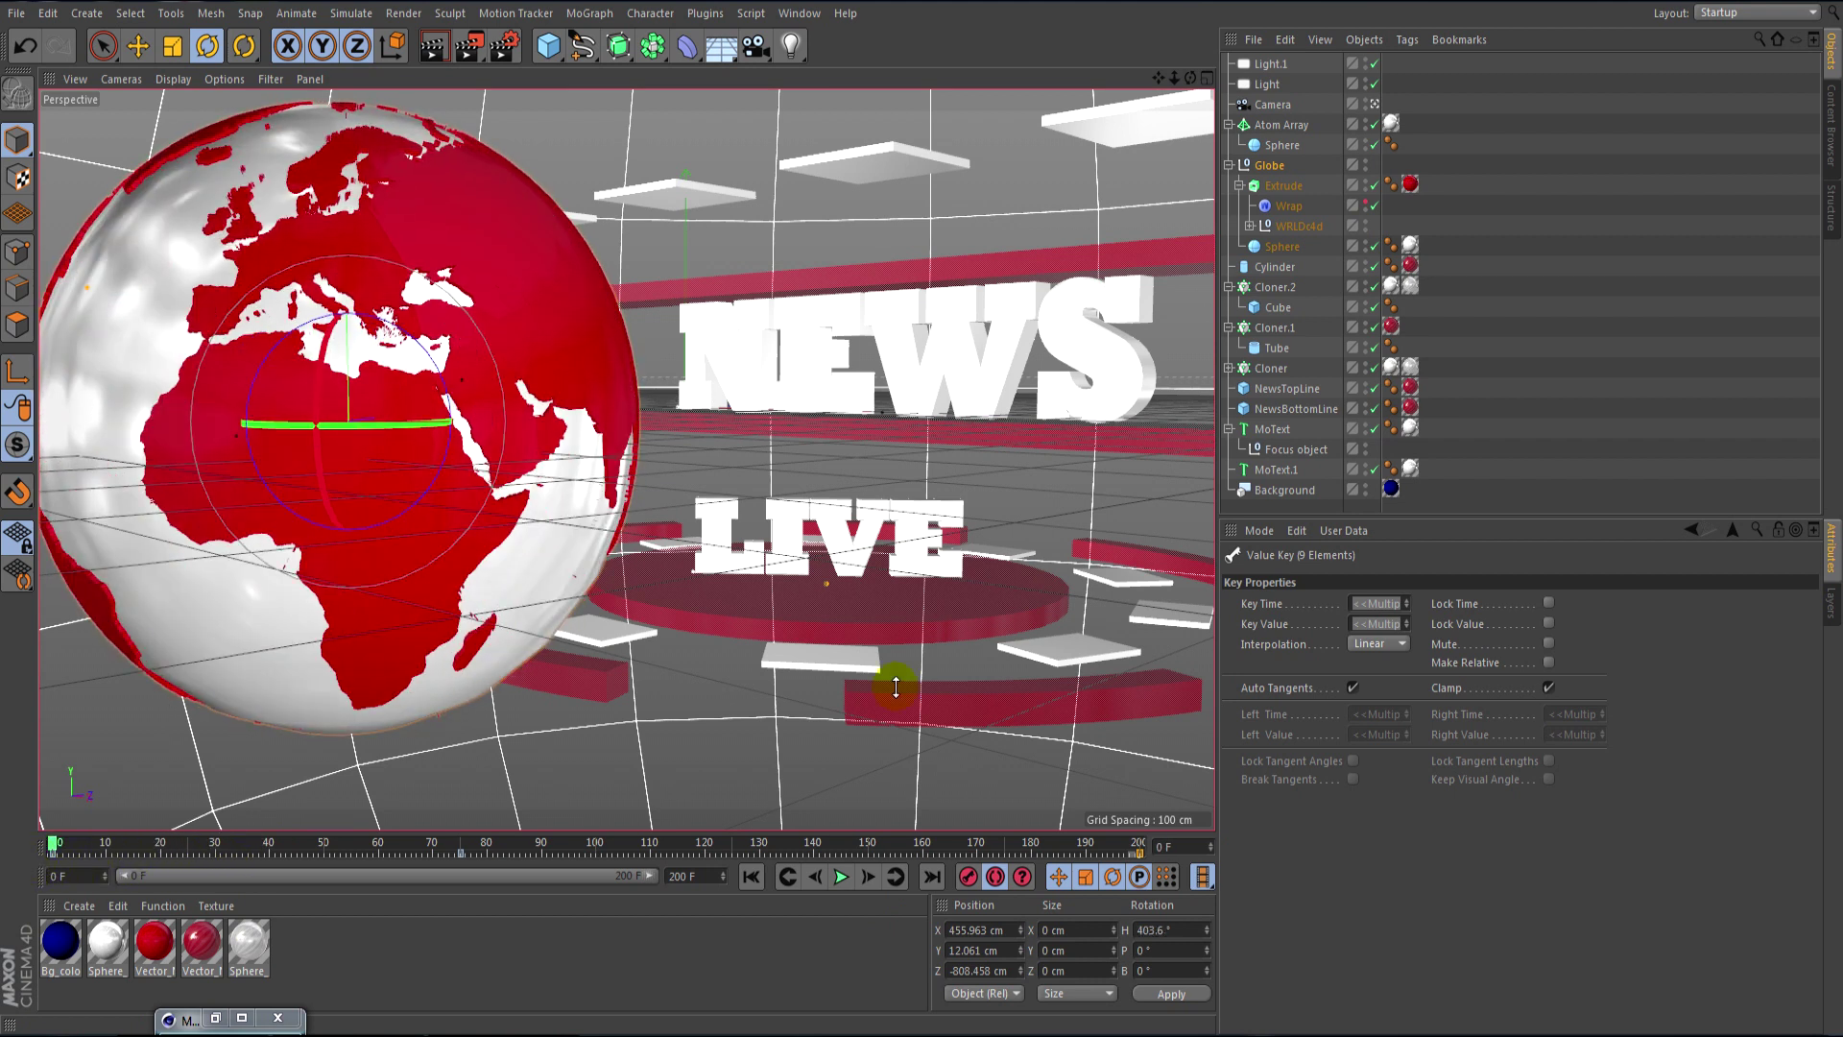
left_click(1275, 106)
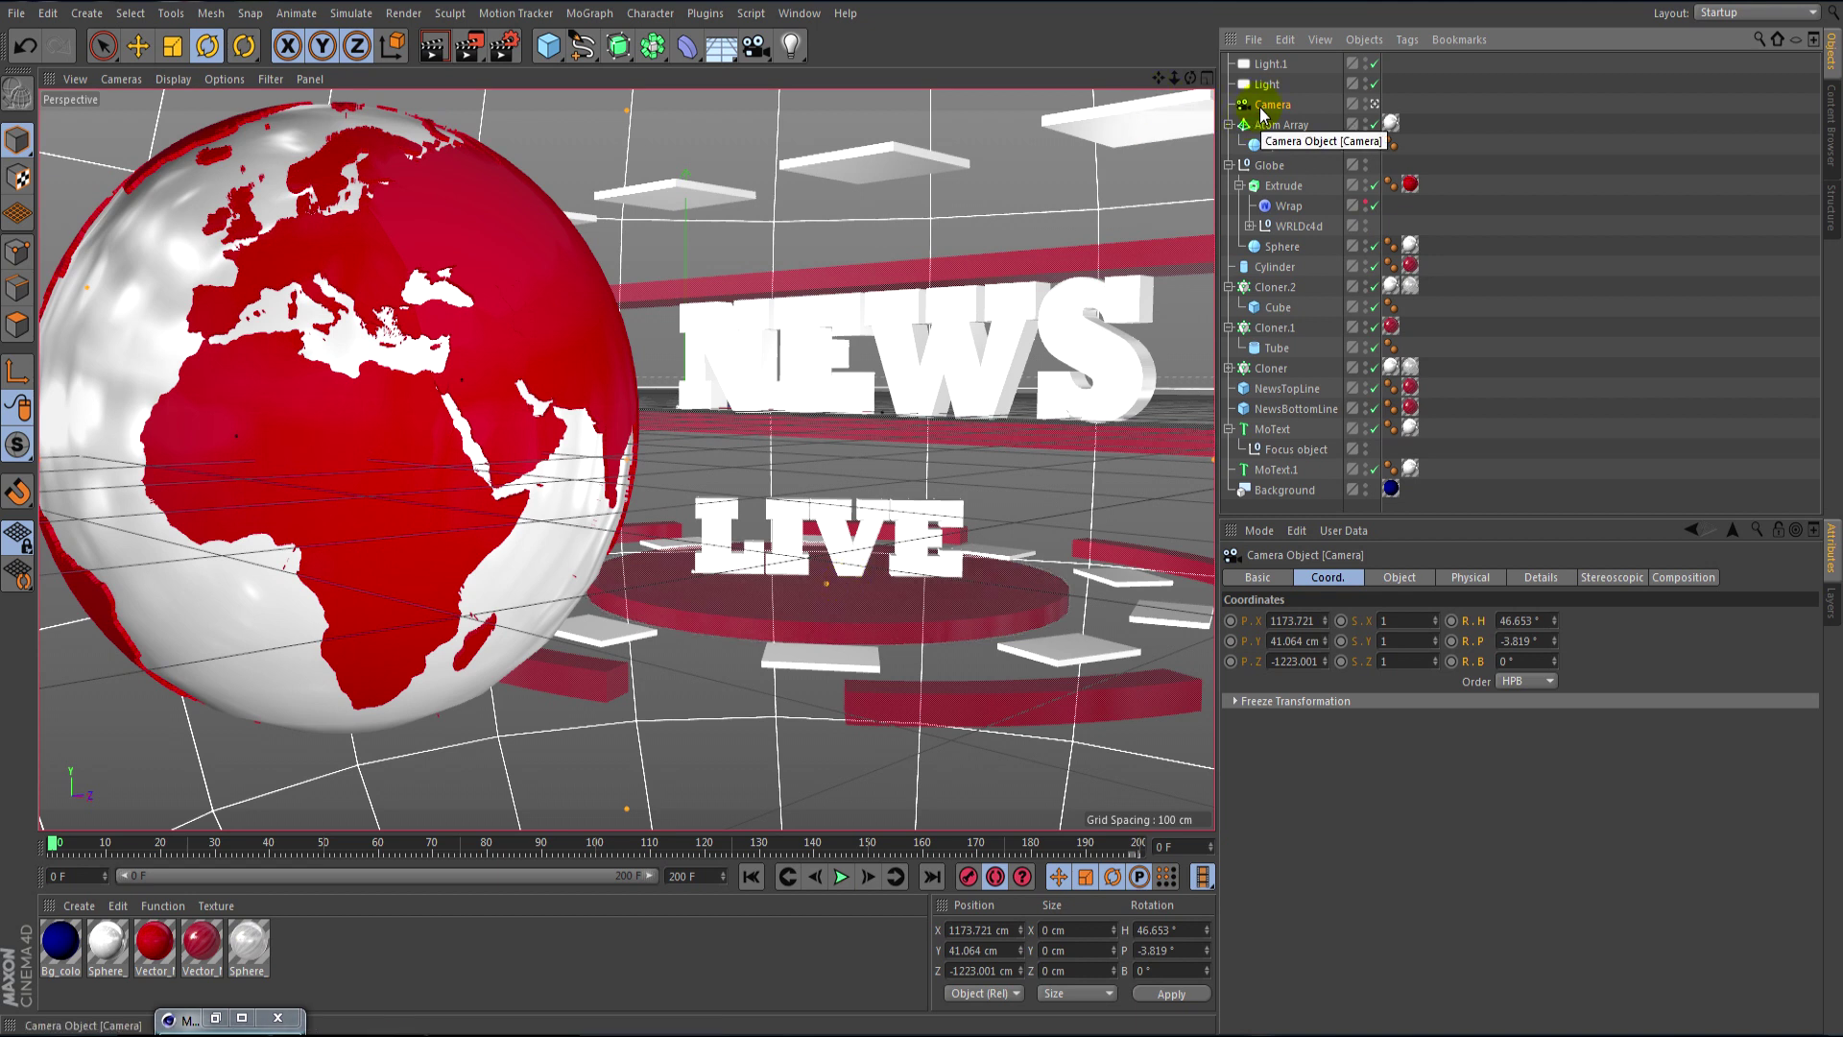
- Record position and rotation keyframes for the Camera at frame 0 in its Coord. tab
left_click(1417, 578)
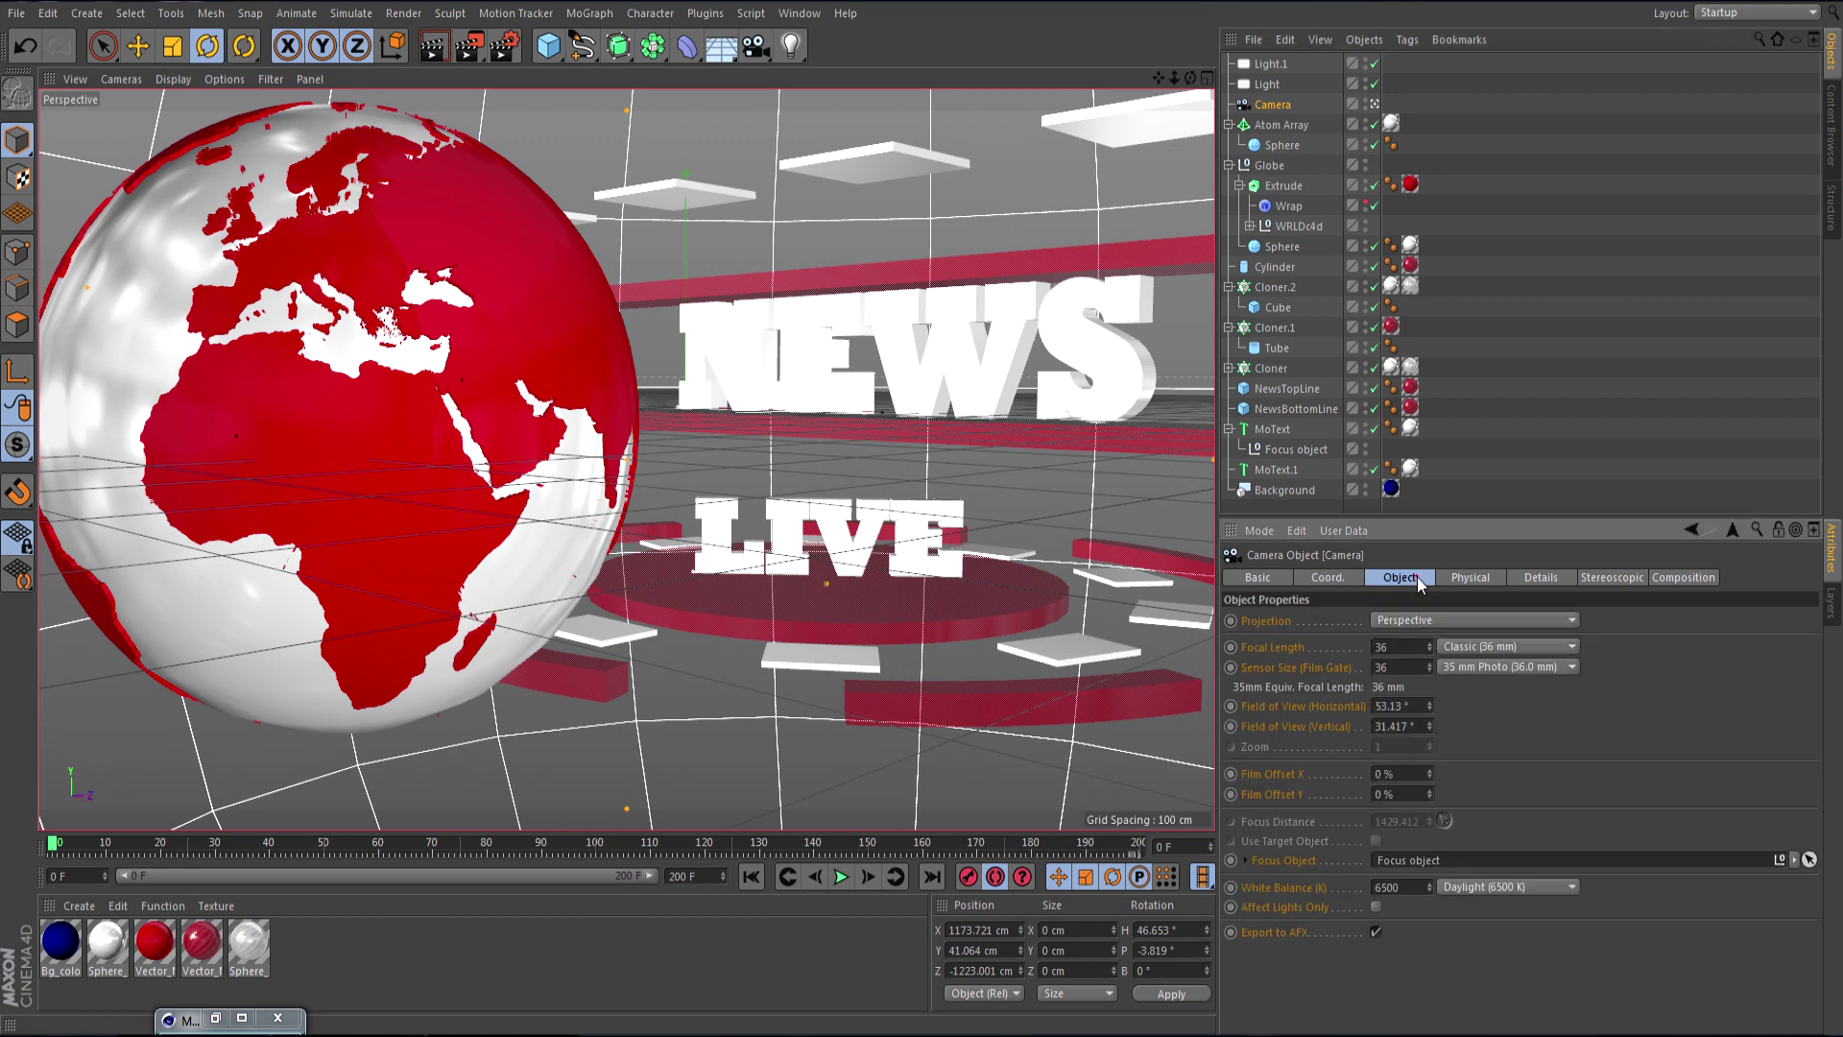
left_click(1343, 577)
left_click(1230, 621)
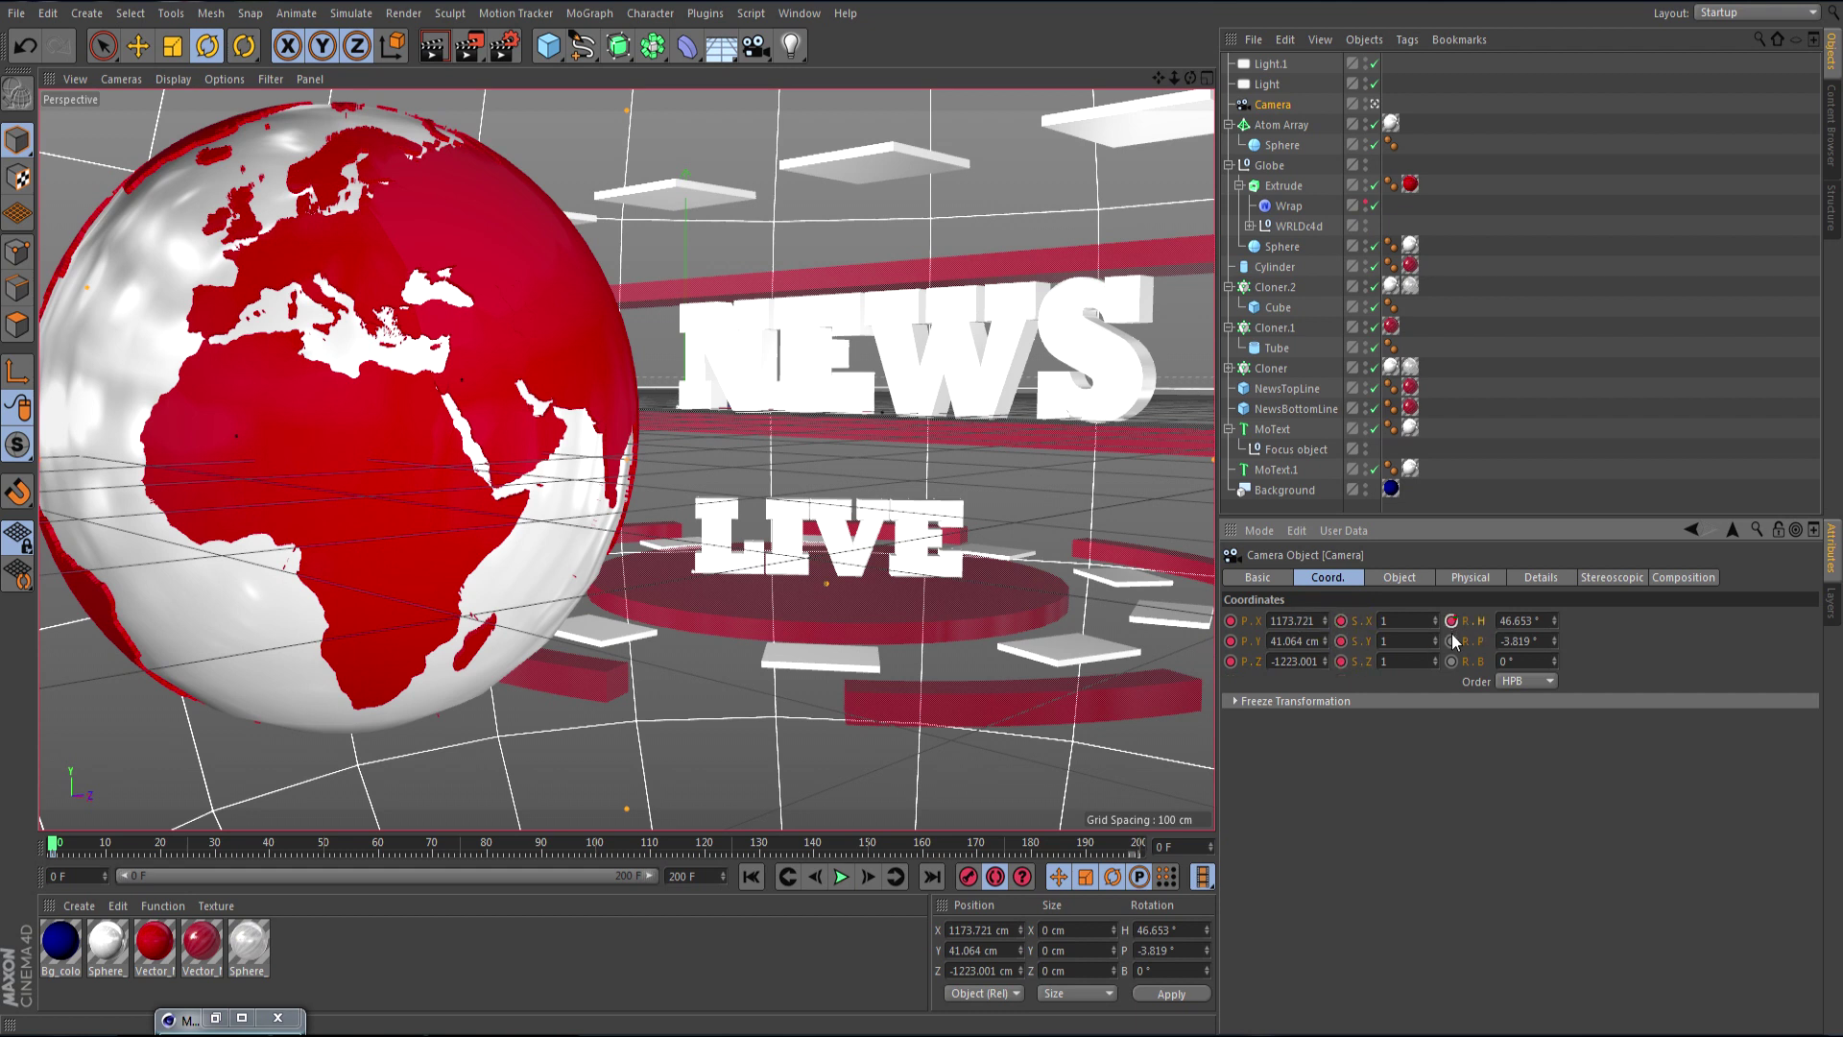
left_click(1379, 187)
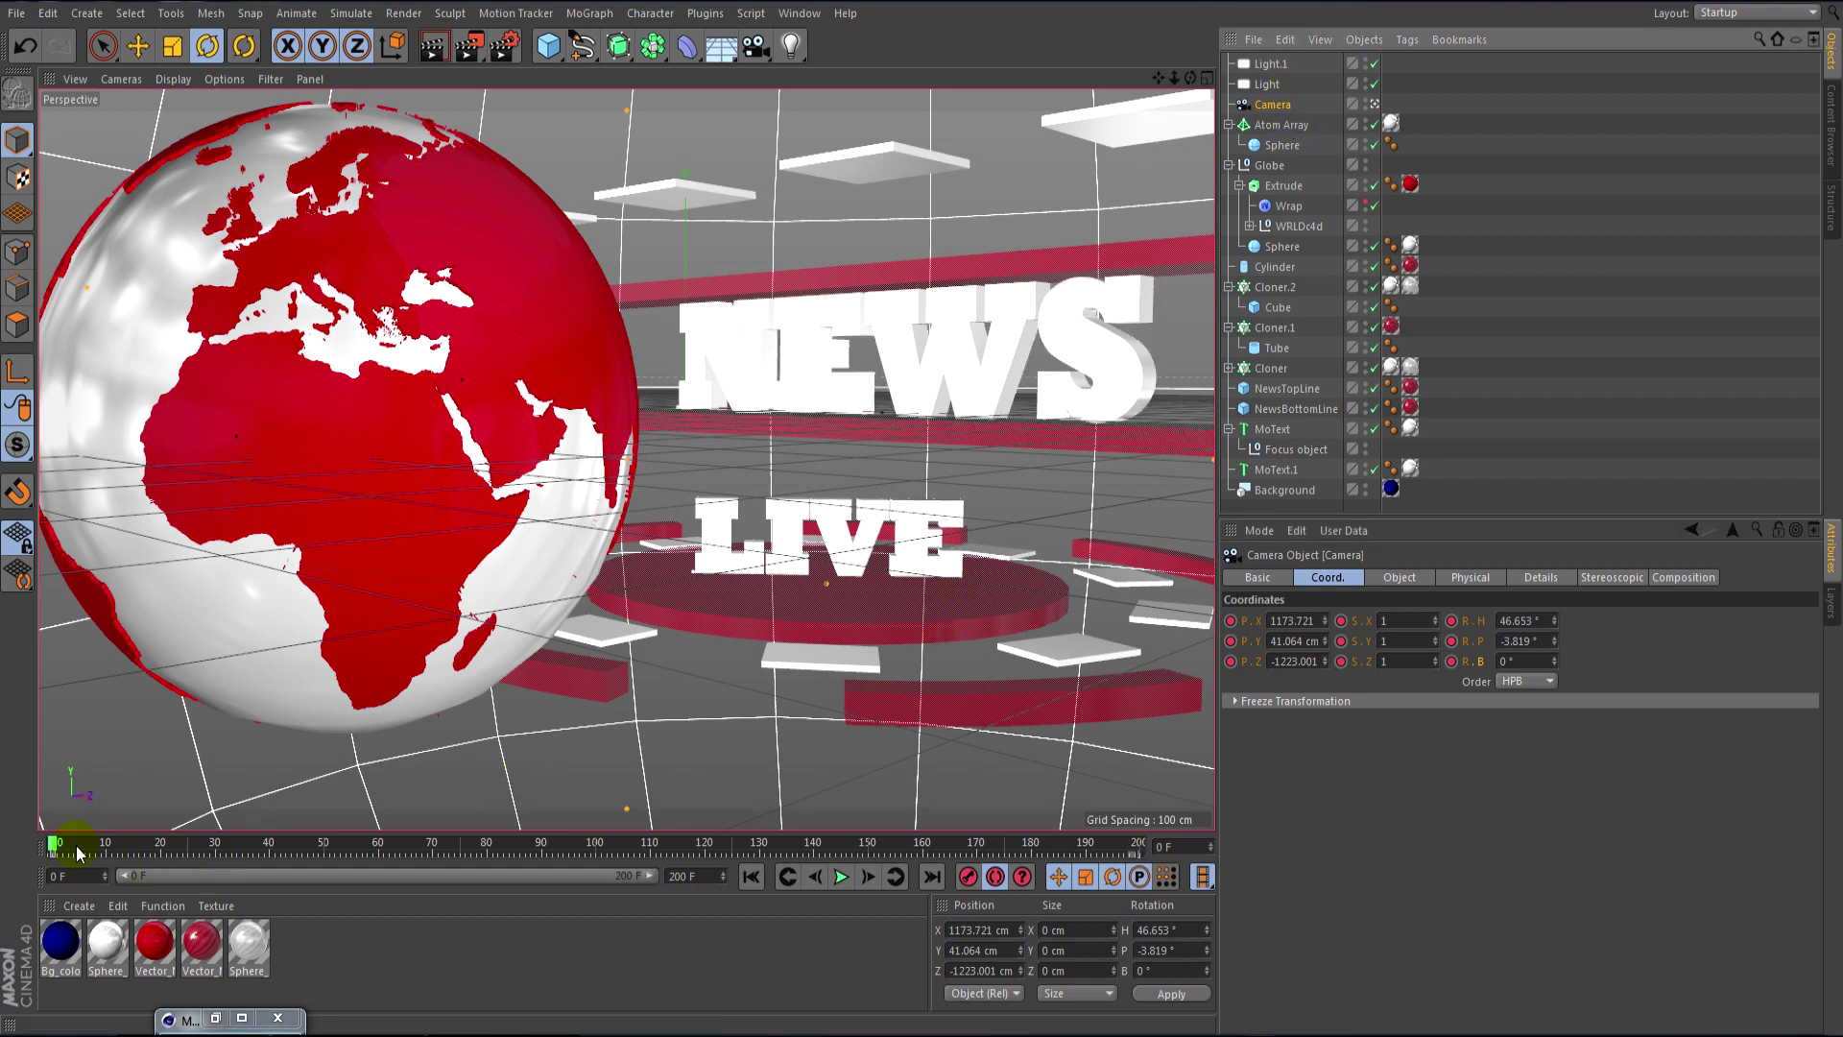
- Move the camera's later keys to frame 75 on the timeline and return to frame 0
left_click_drag(55, 861, 130, 870)
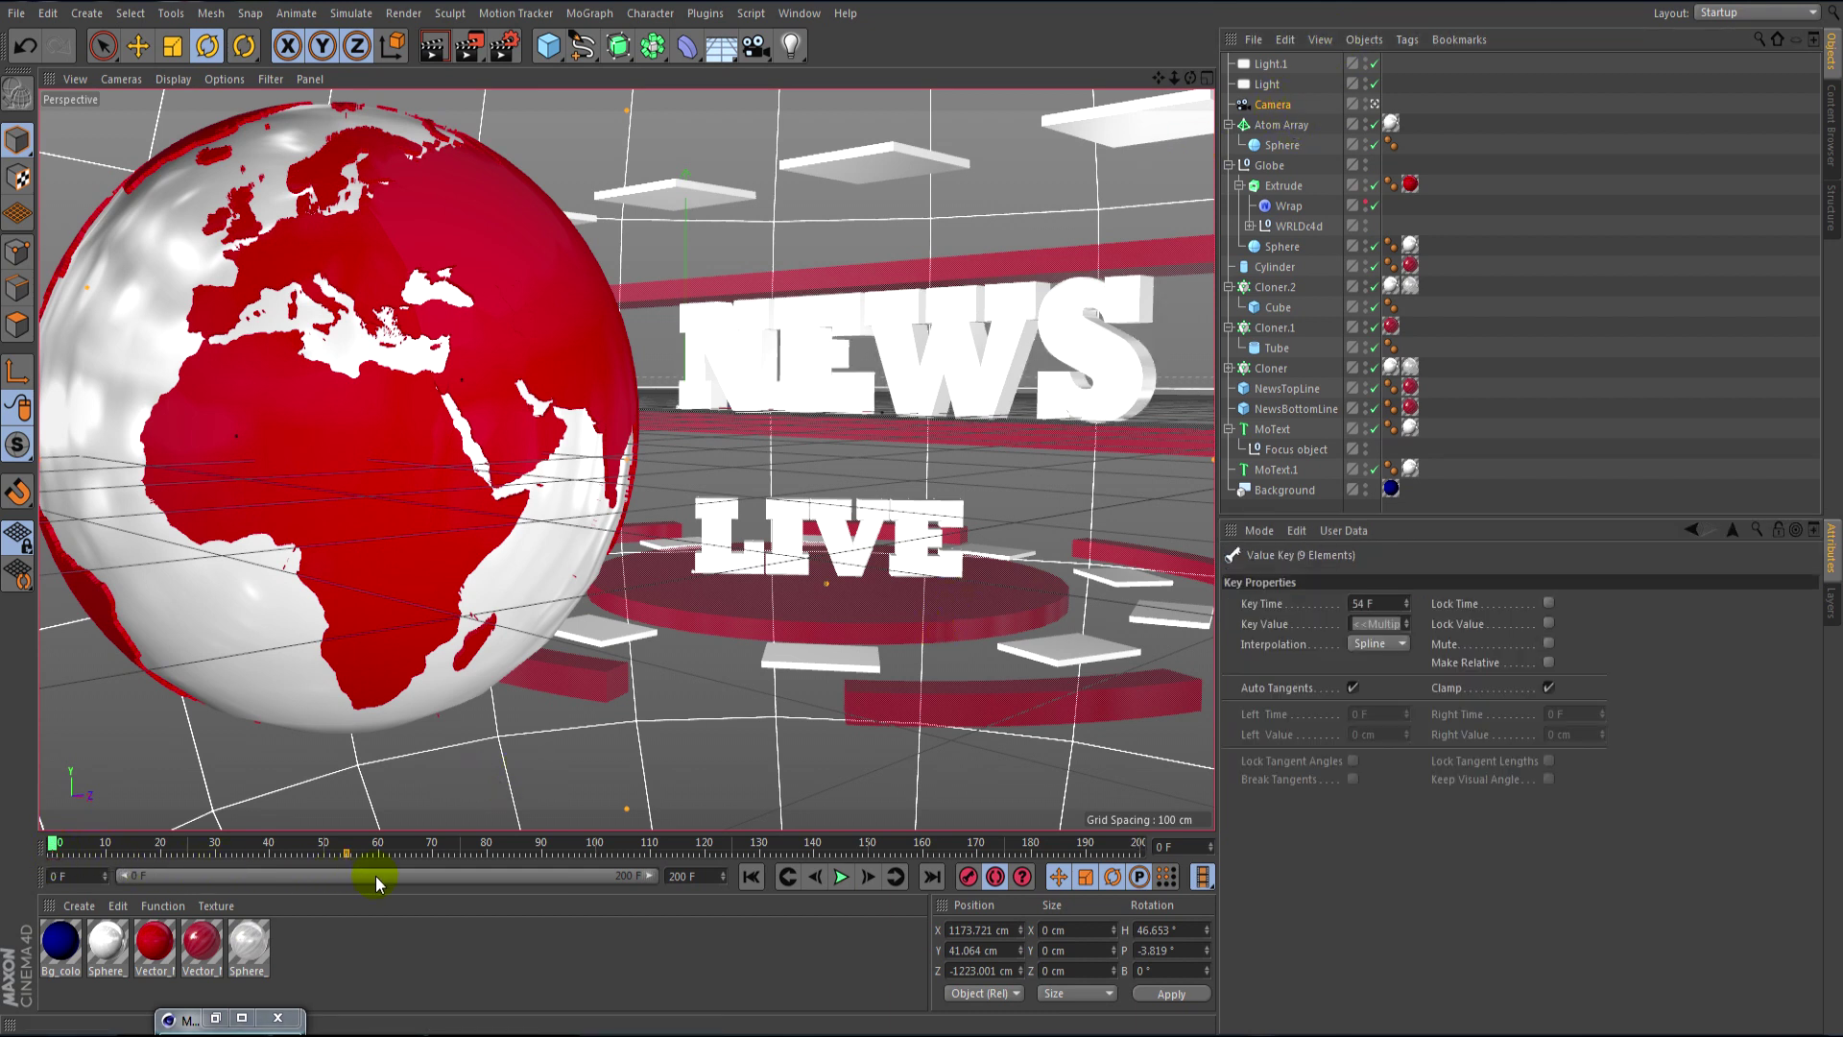
mouse_move(534, 883)
left_mouse_down()
mouse_move(561, 884)
mouse_move(447, 884)
left_mouse_up()
left_click(455, 853)
key("F8")
left_click_drag(62, 848, 6, 847)
- Save an incremental version of the project and return to frame 0
left_click(16, 13)
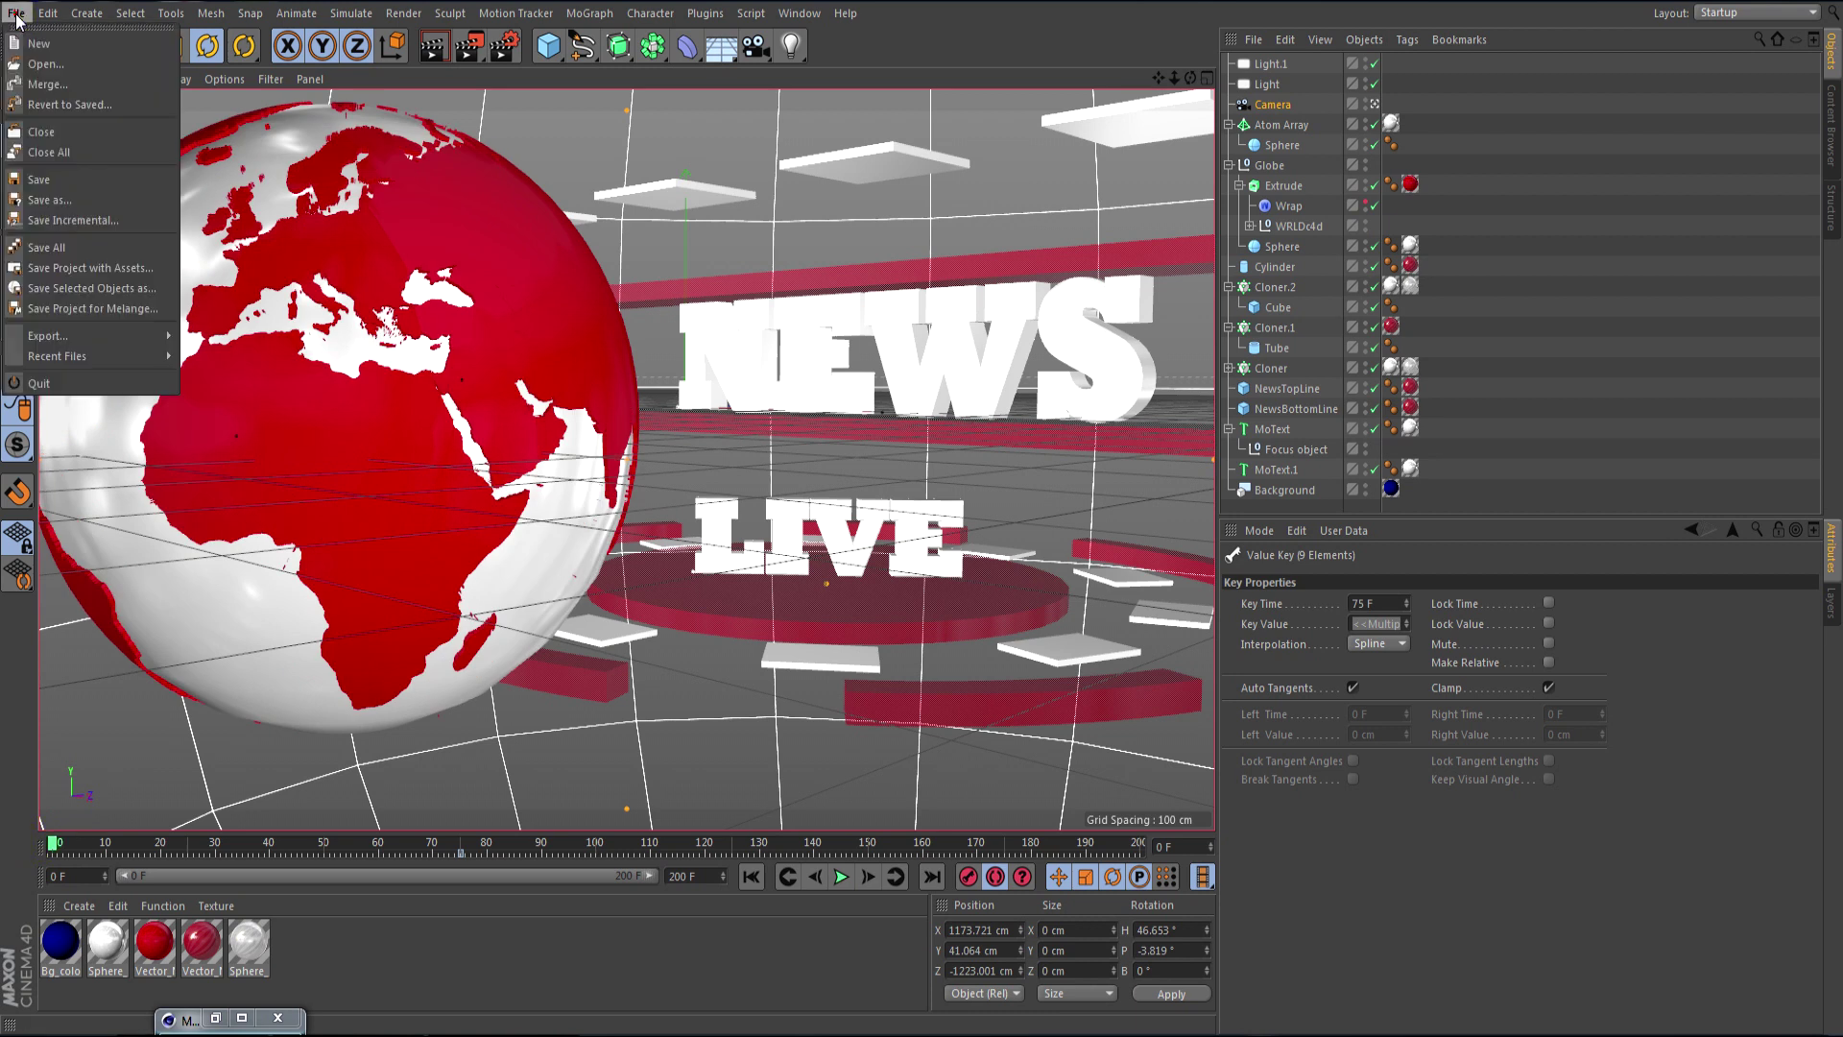
left_click(76, 223)
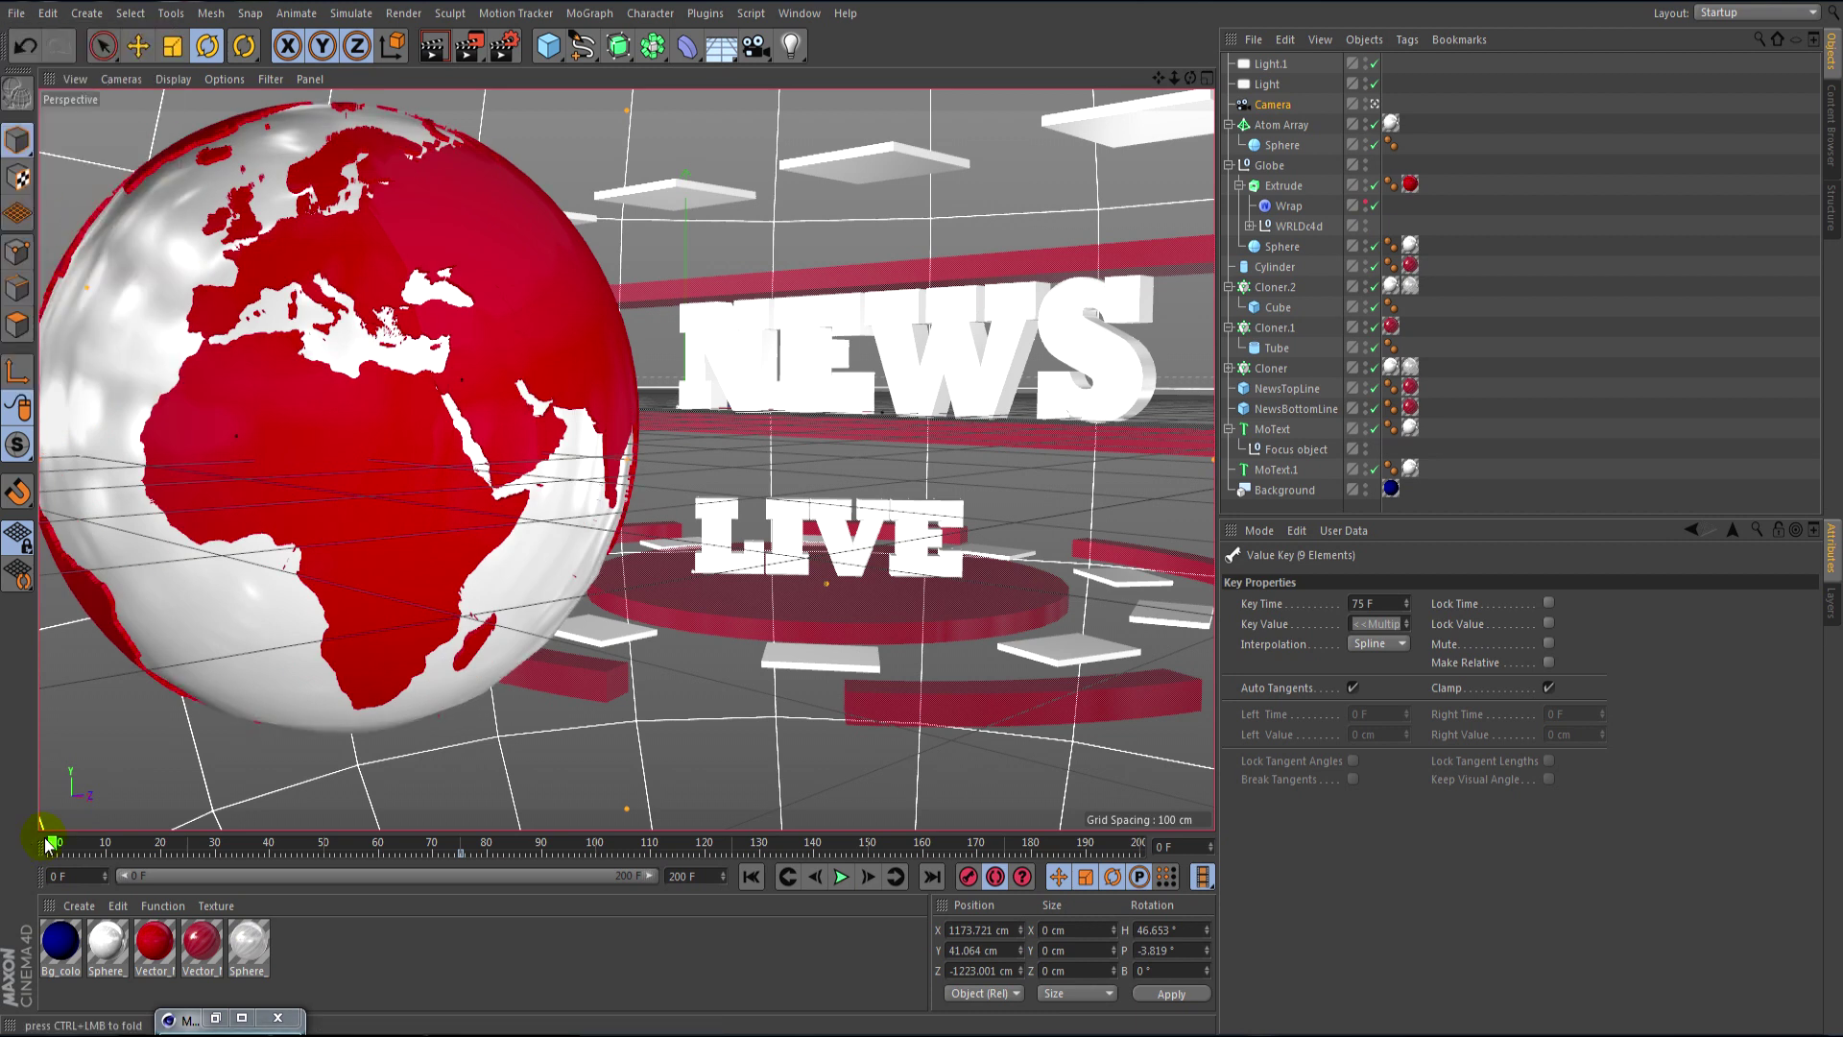
left_click_drag(53, 844, 13, 850)
- Move the camera close onto the globe at frame 0, then check the full-studio framing at frame 75
mouse_move(1159, 85)
left_mouse_down()
mouse_move(1104, 124)
mouse_move(1172, 77)
left_mouse_up()
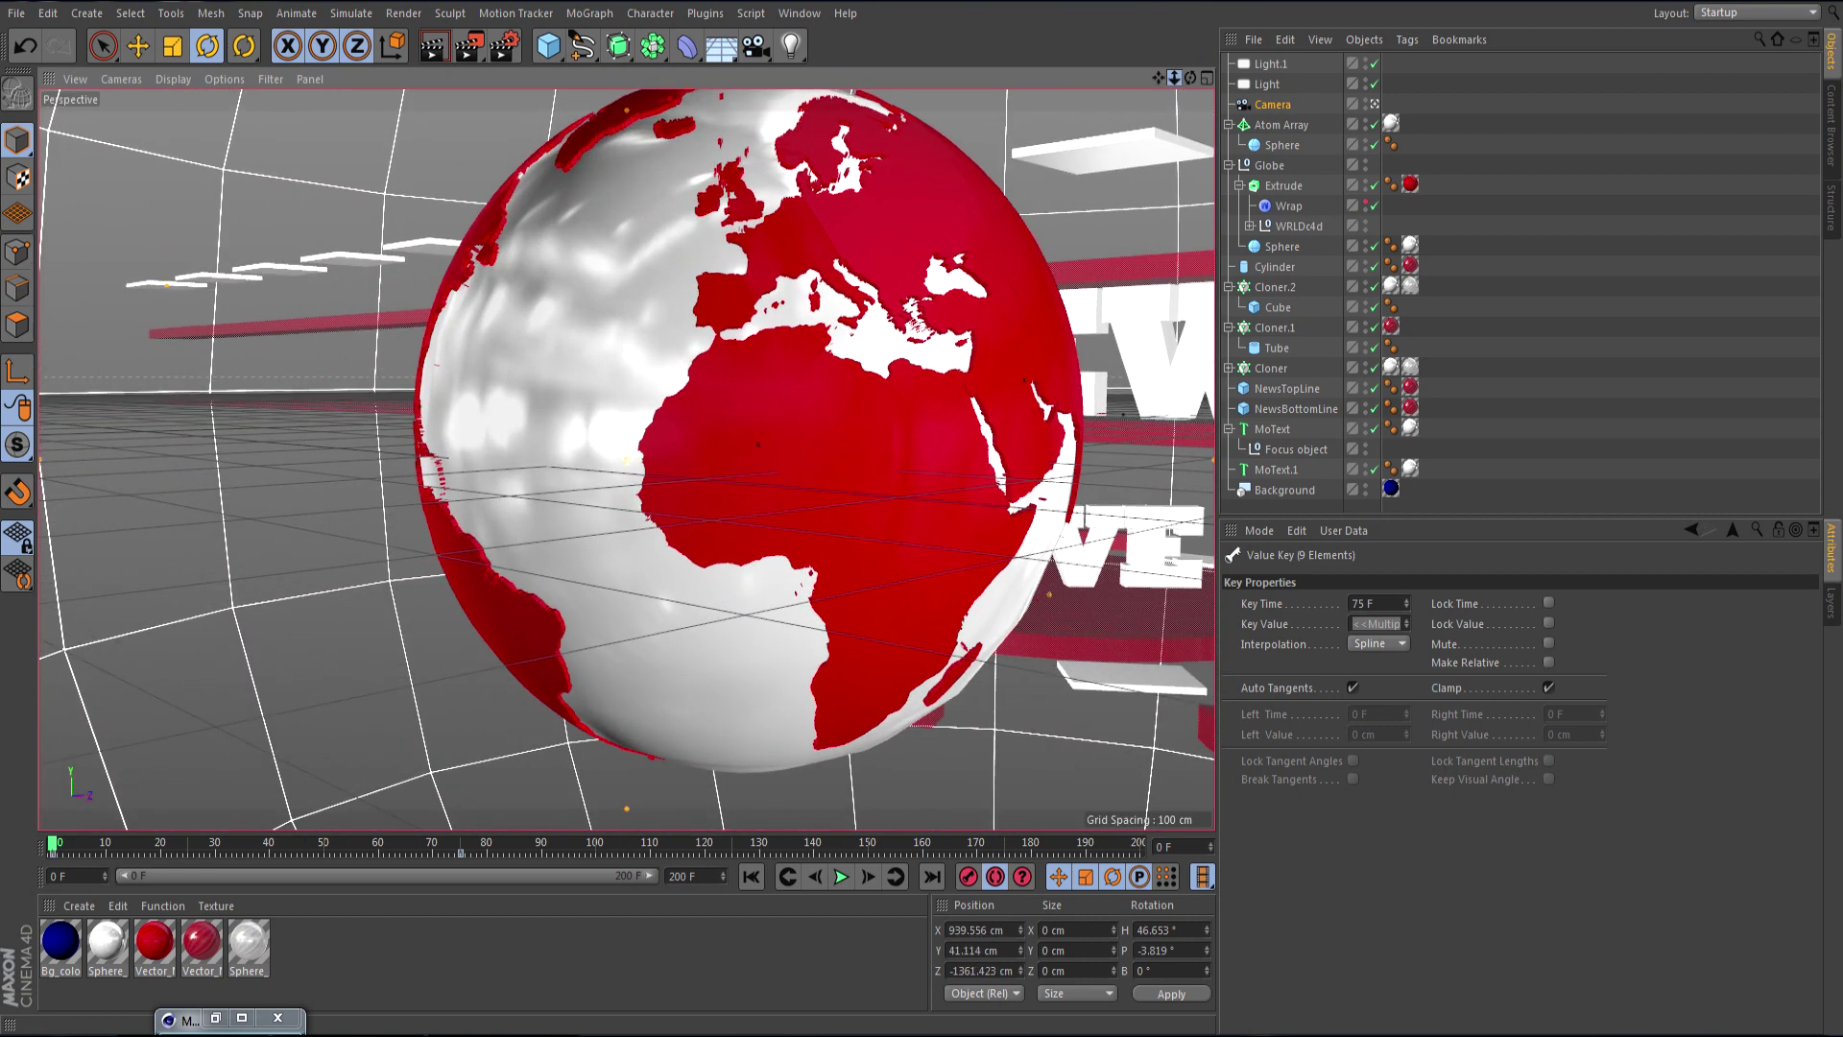
left_click_drag(1160, 74, 627, 460)
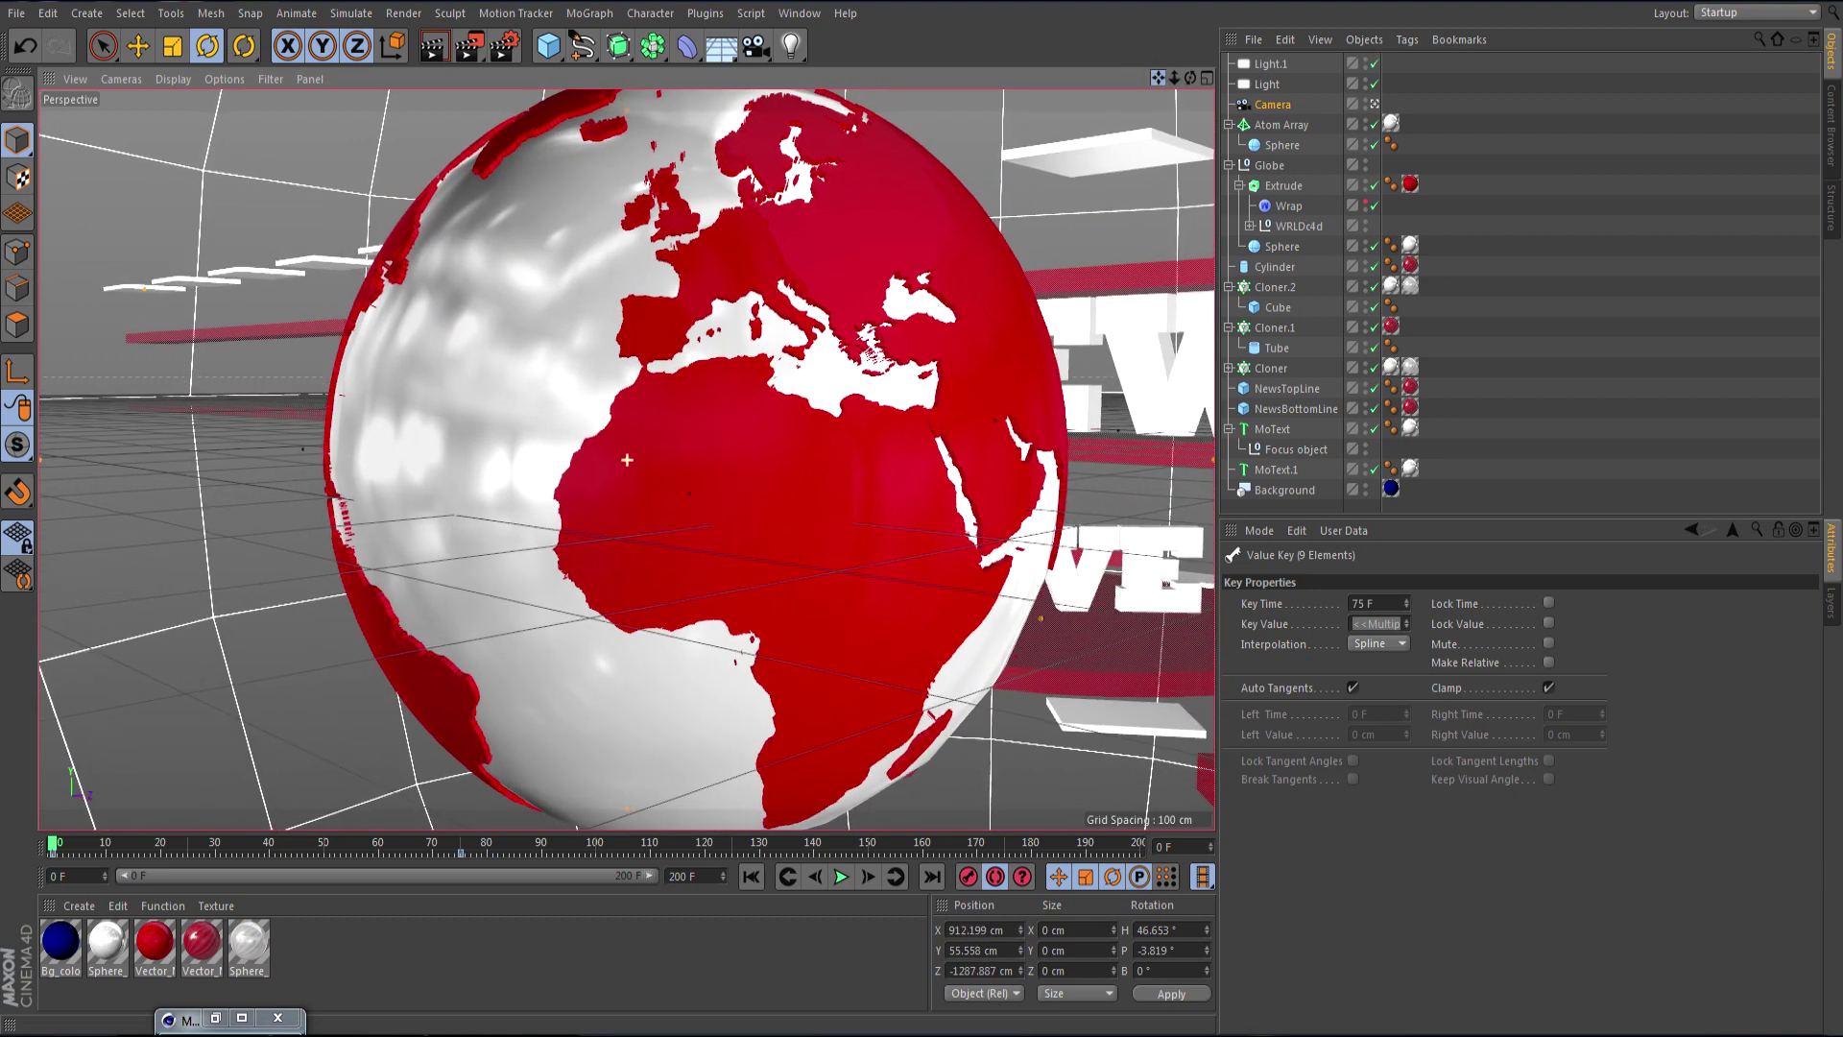
mouse_move(1177, 75)
left_mouse_down()
mouse_move(1238, 77)
mouse_move(627, 460)
left_mouse_up()
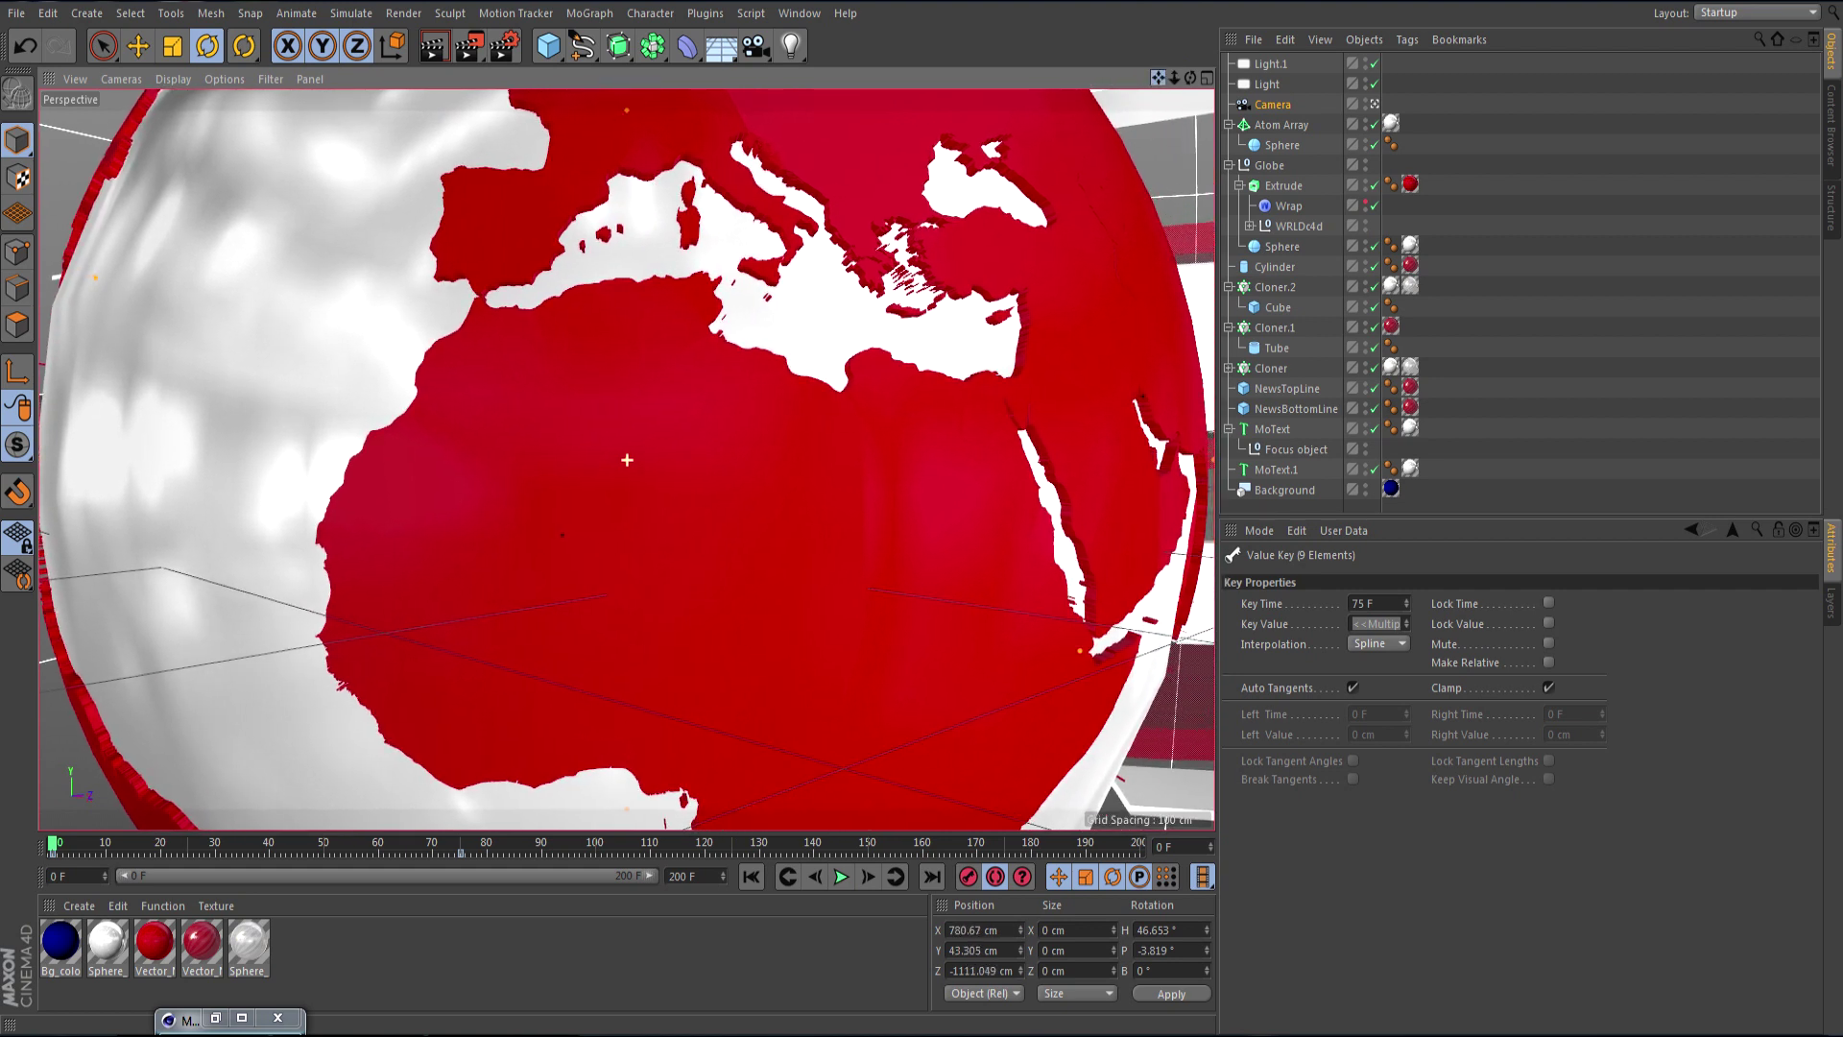
left_click_drag(54, 845, 465, 903)
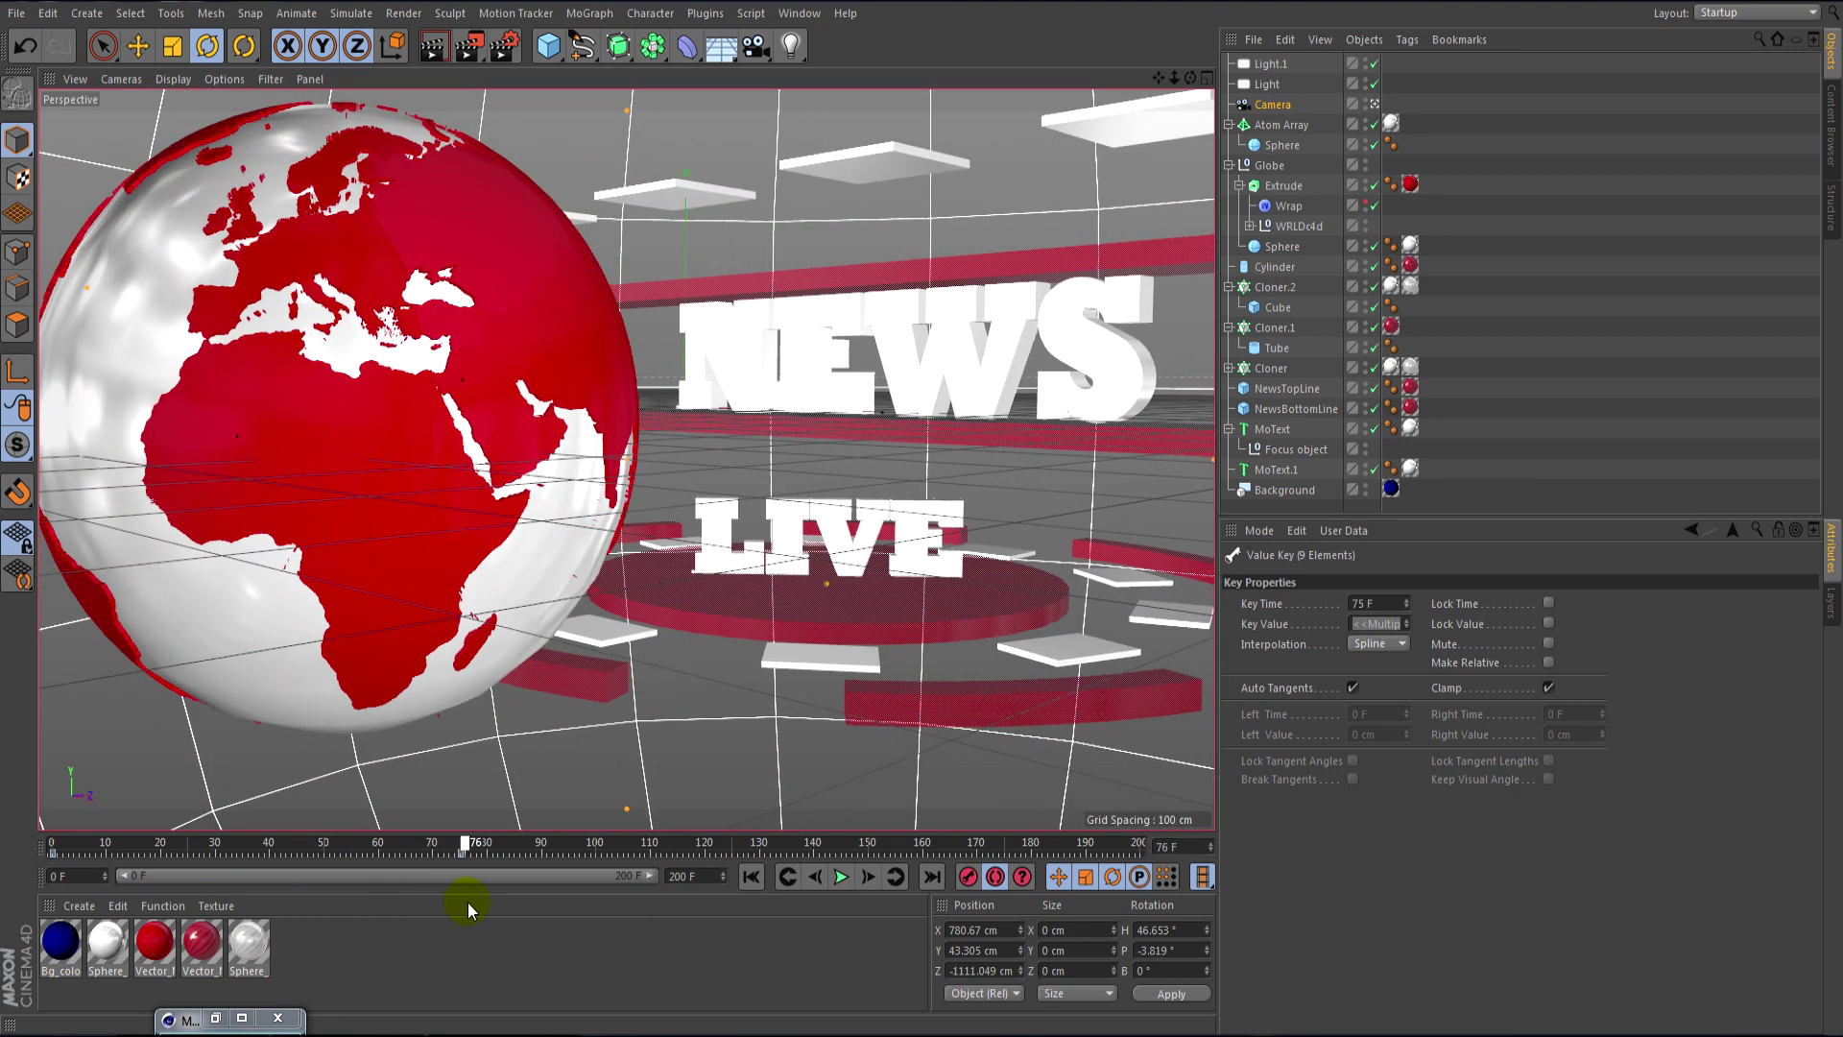
left_click_drag(463, 906, 460, 907)
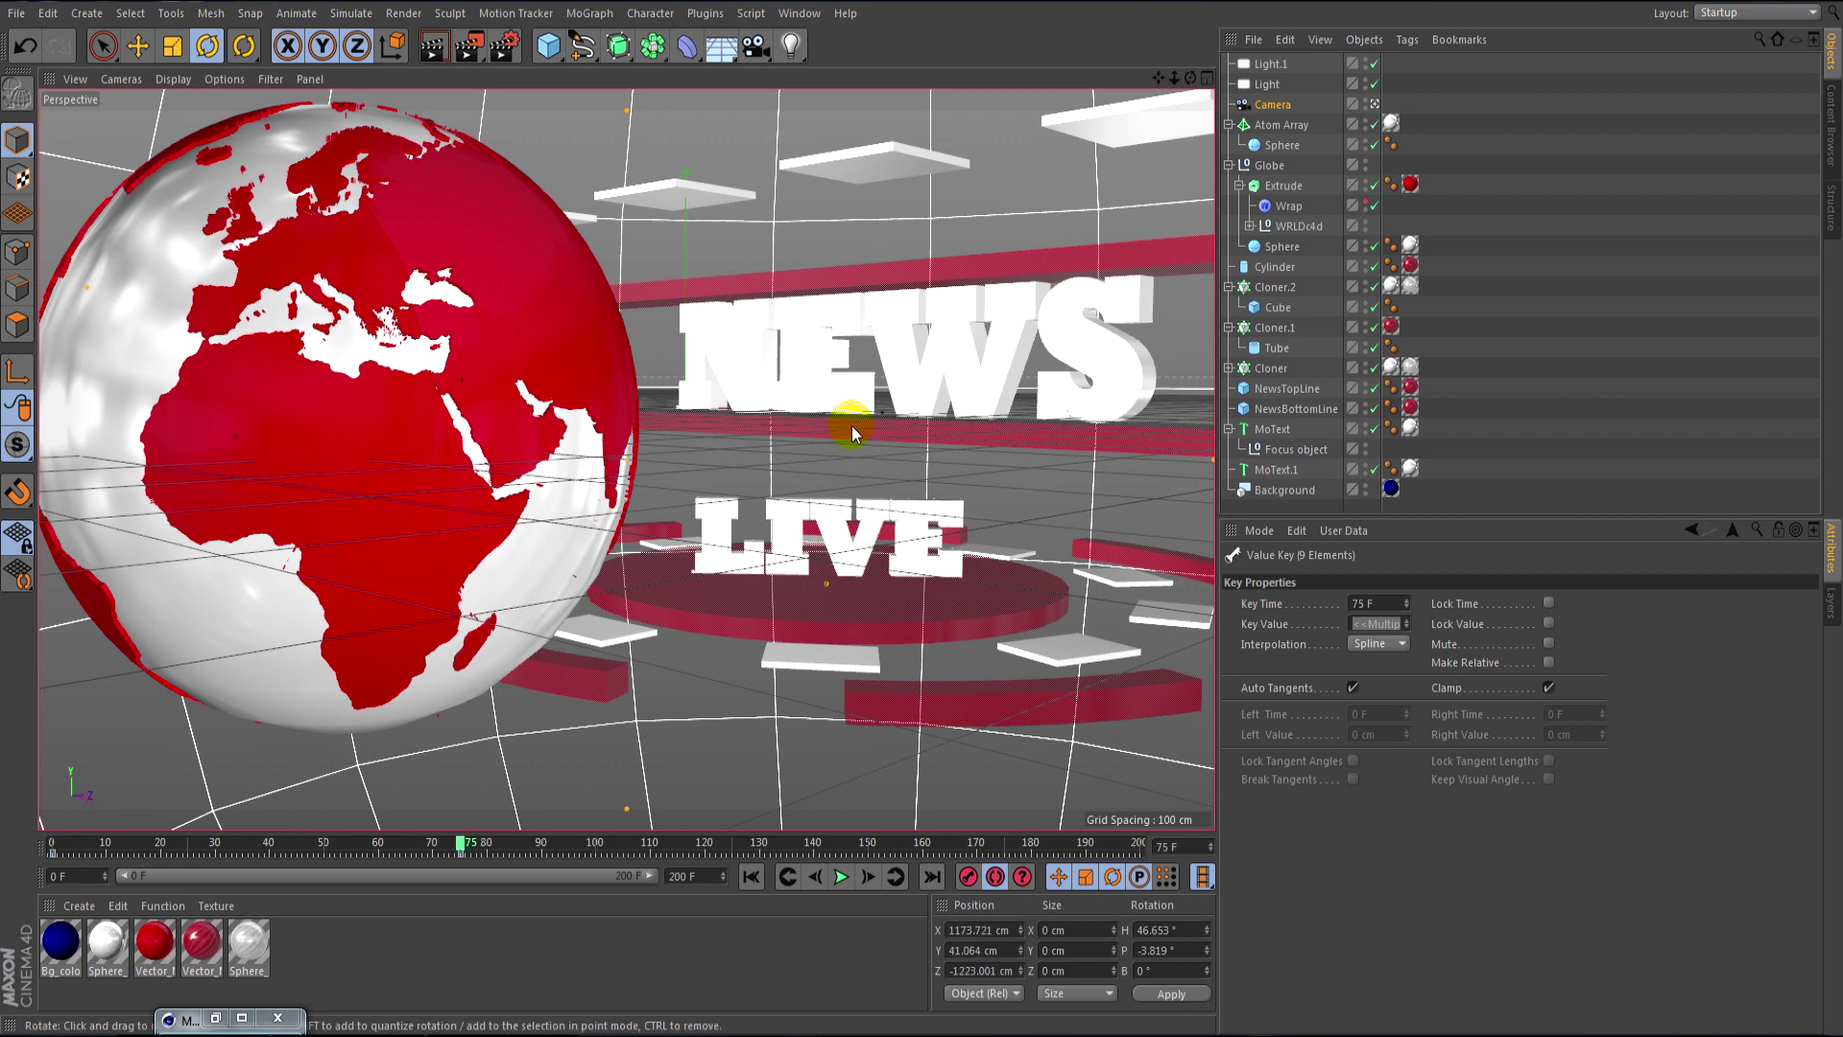
- Move the platform Cloner to the right along X
left_click(899, 150)
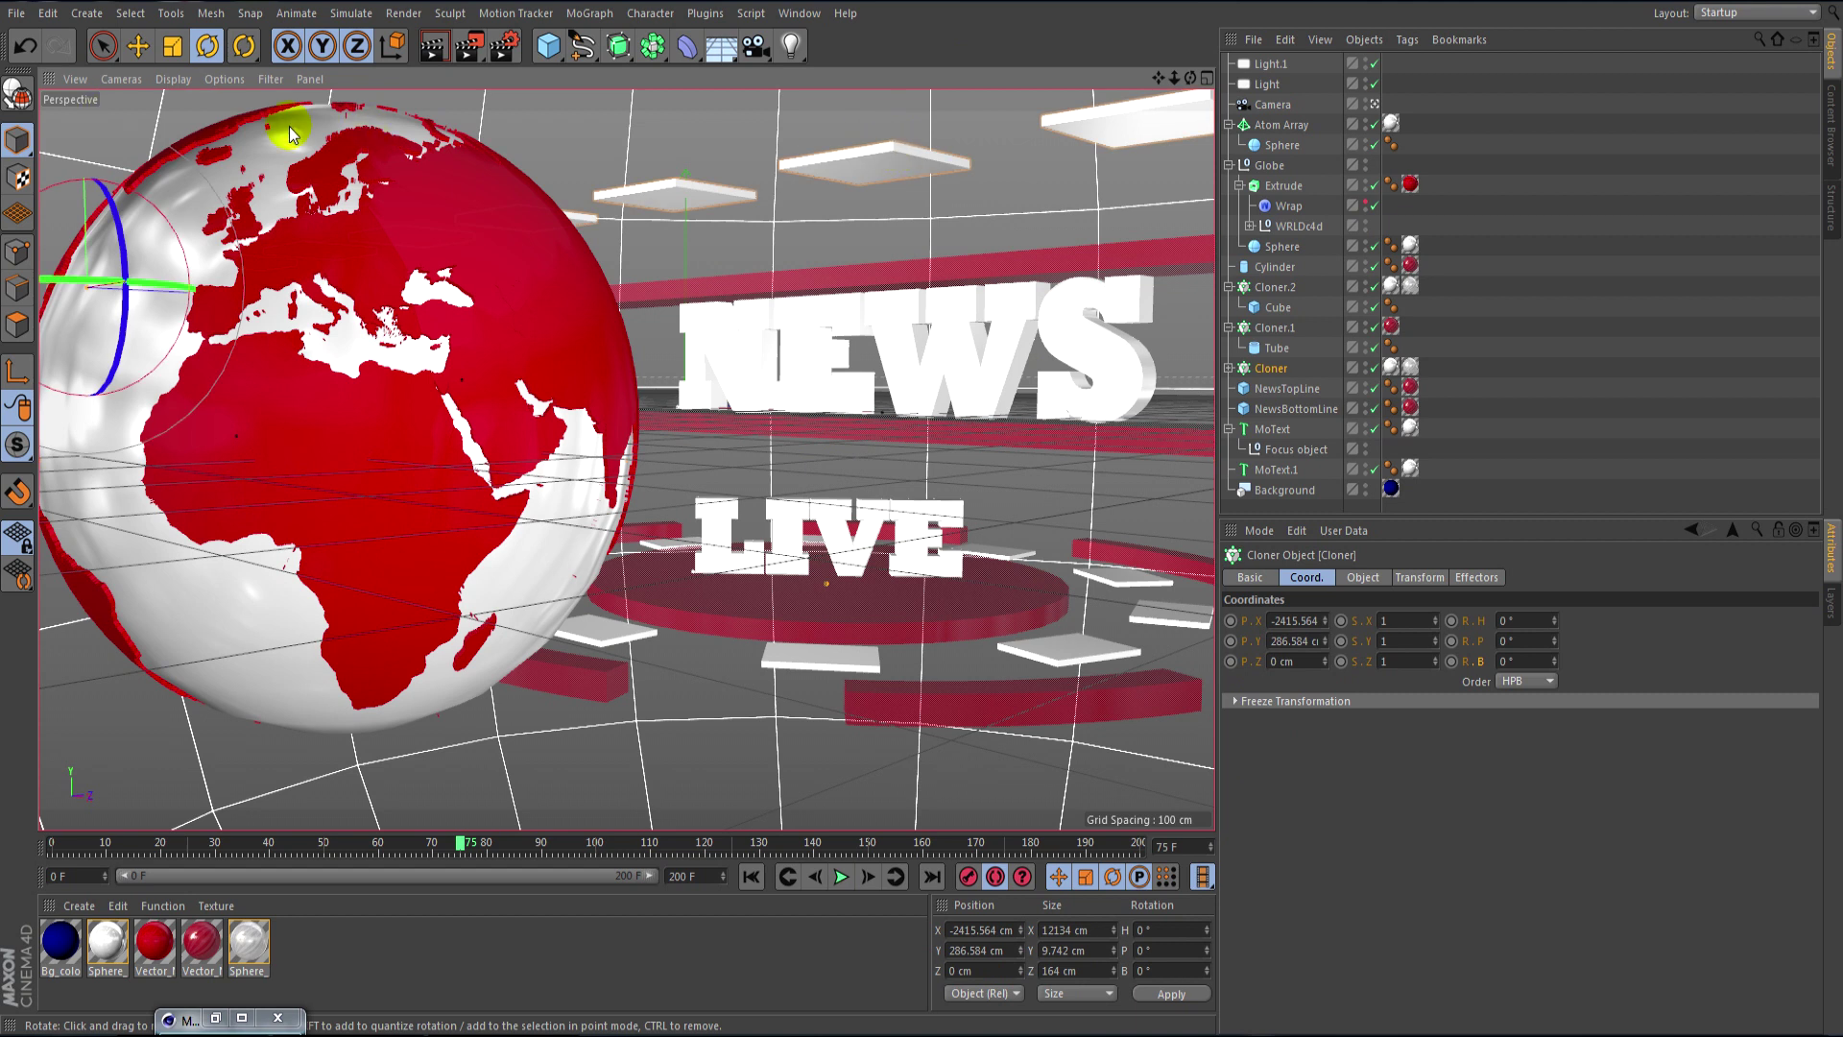
key("e")
left_click_drag(145, 291, 1210, 280)
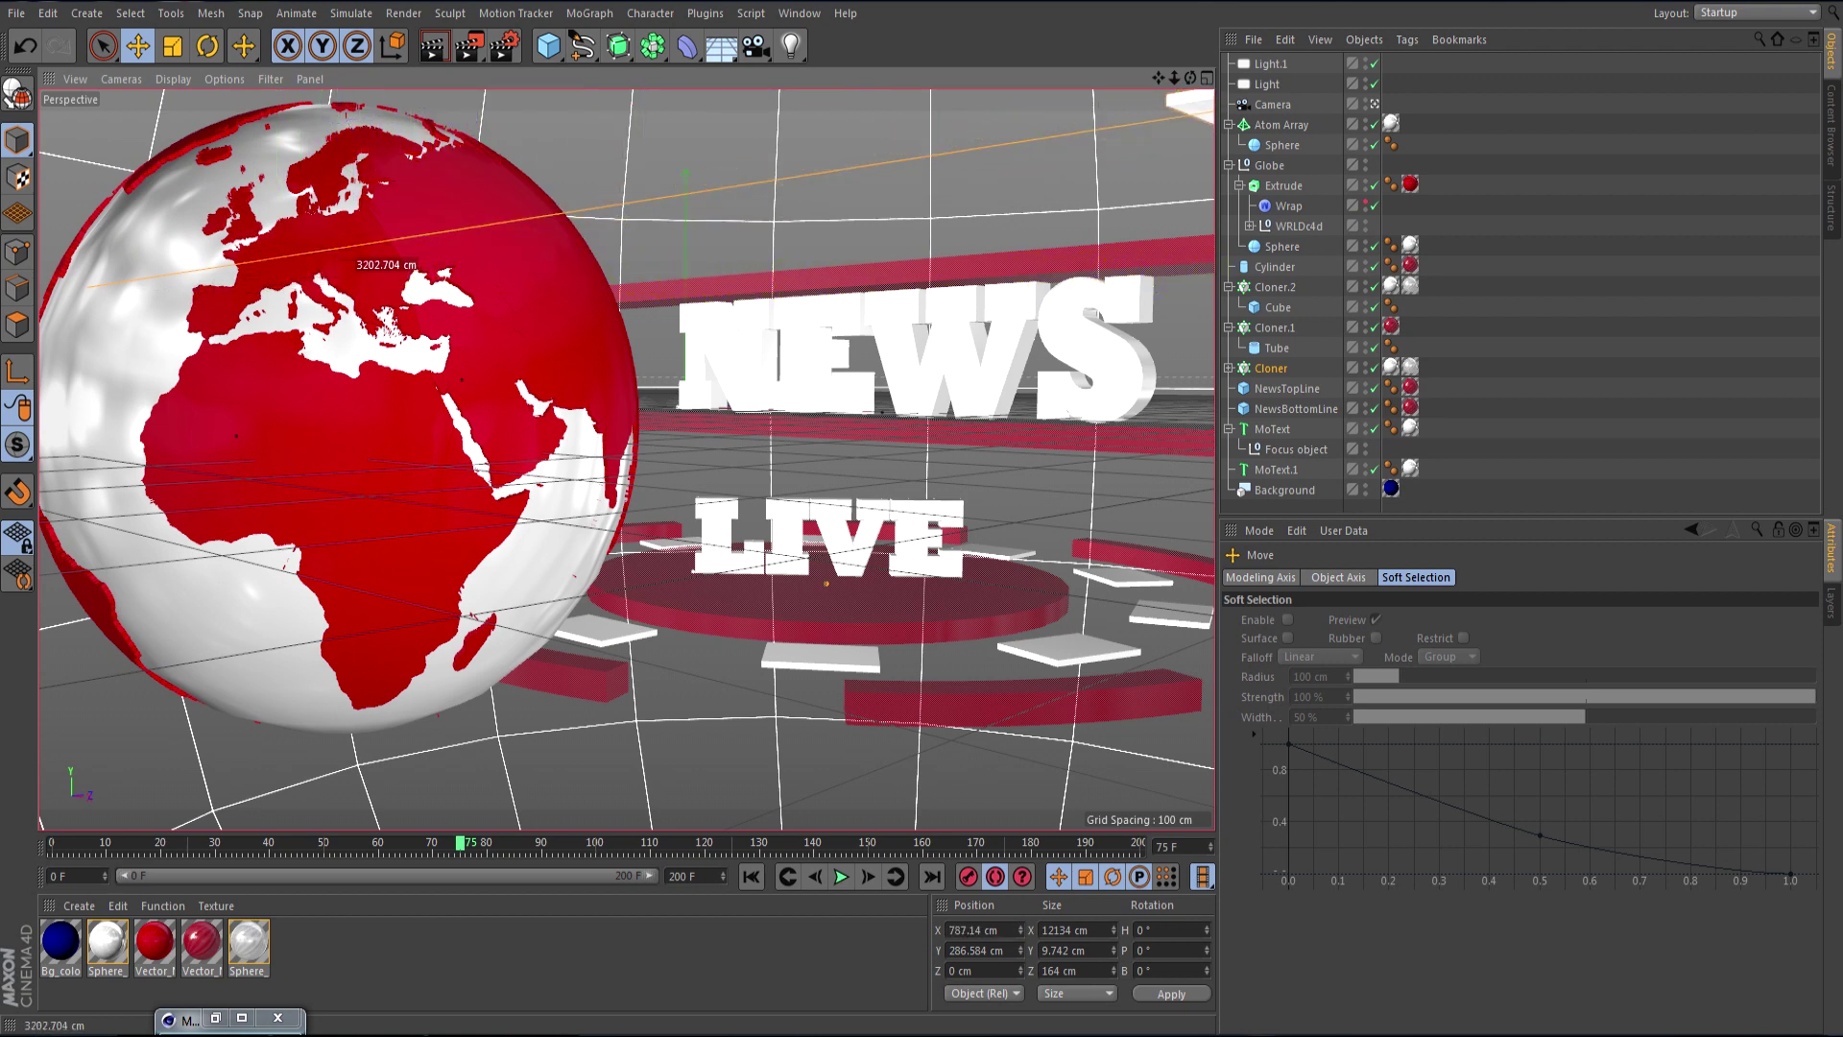
left_click_drag(1209, 280, 1209, 281)
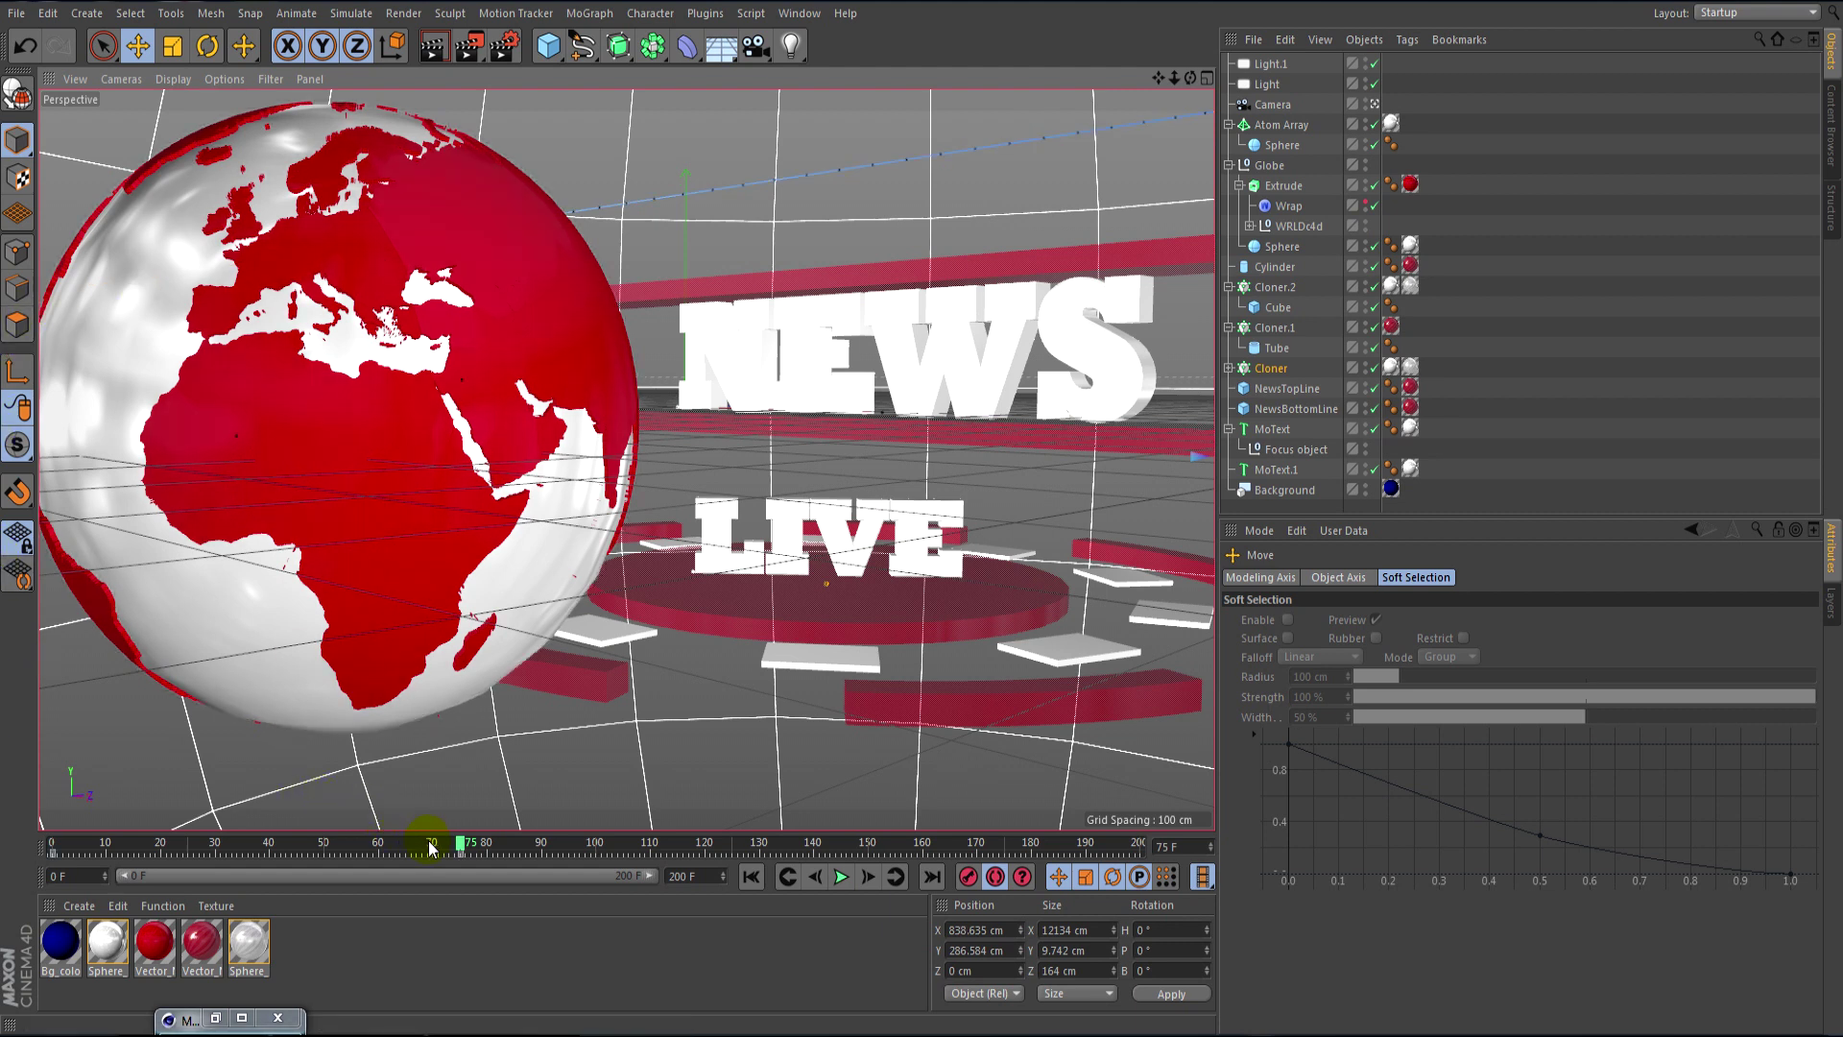
- Scrub through the camera move and show the frame-75 camera keyframe's Value Key properties
mouse_move(457, 844)
left_mouse_down()
mouse_move(54, 852)
mouse_move(295, 880)
left_mouse_up()
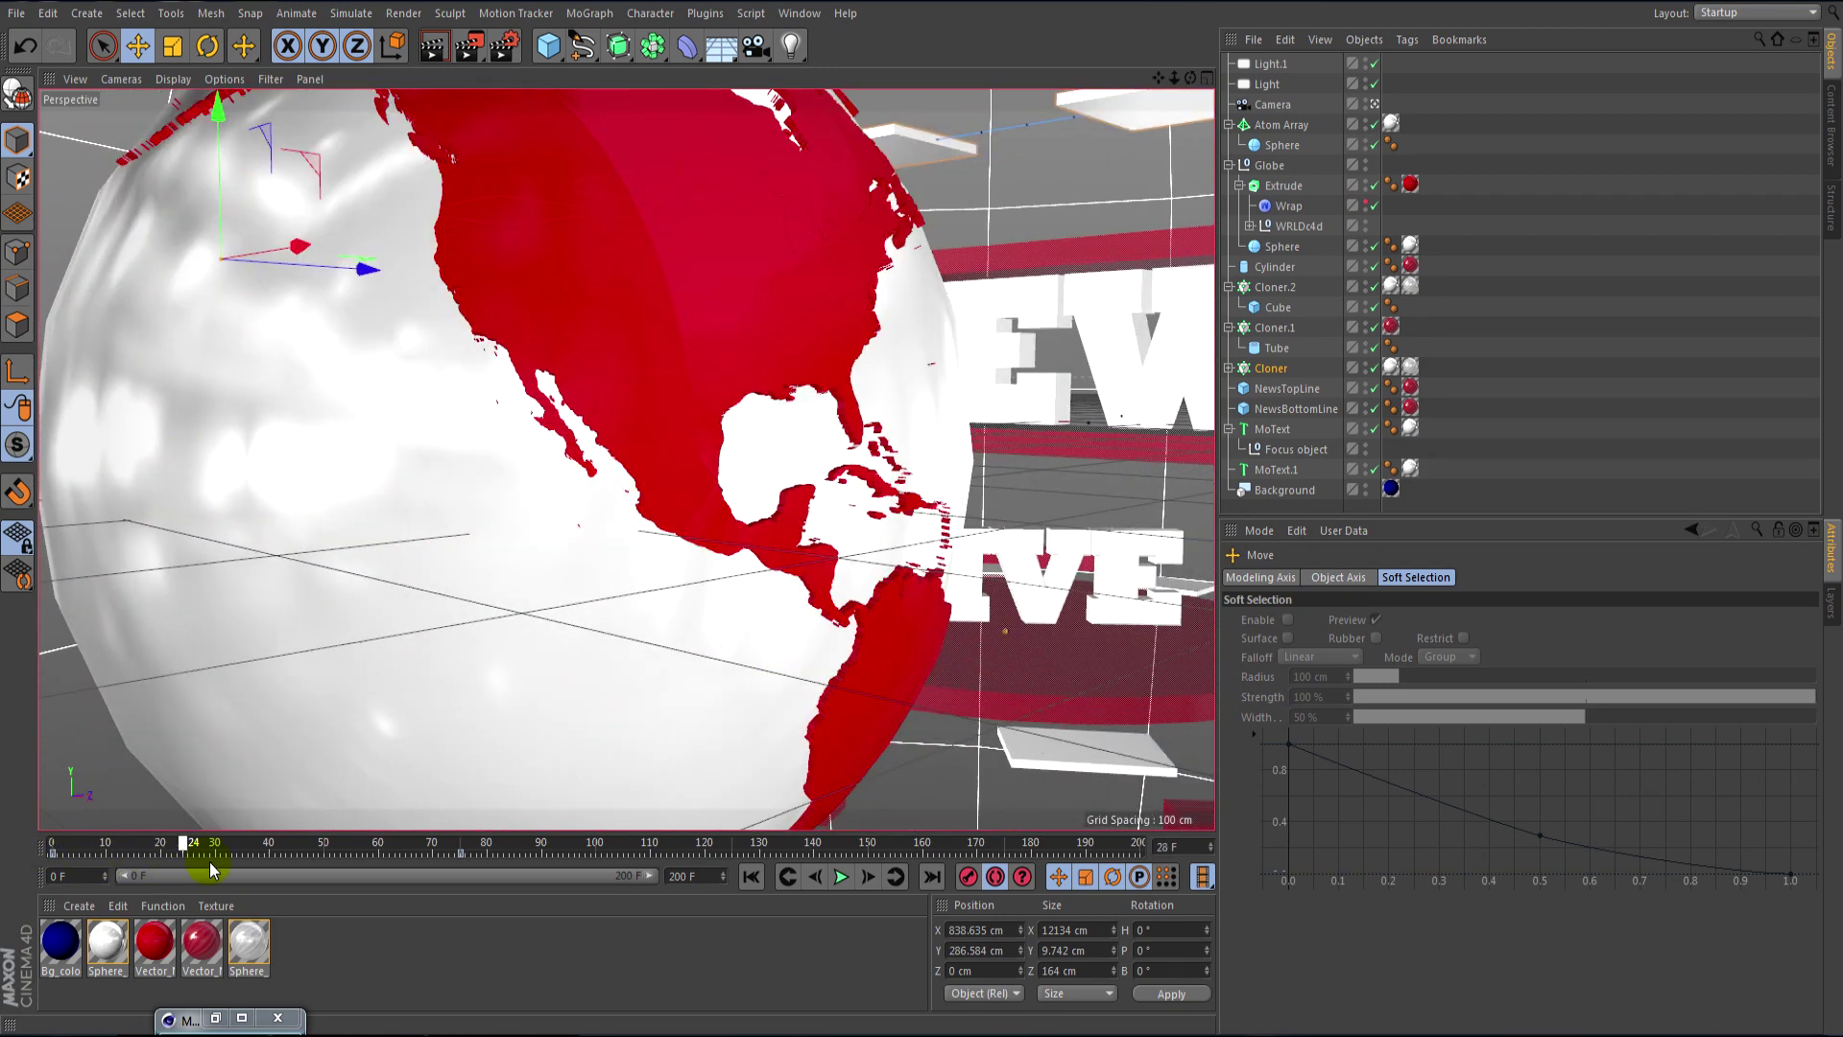
mouse_move(295, 880)
left_mouse_down()
mouse_move(454, 893)
mouse_move(3, 883)
left_mouse_up()
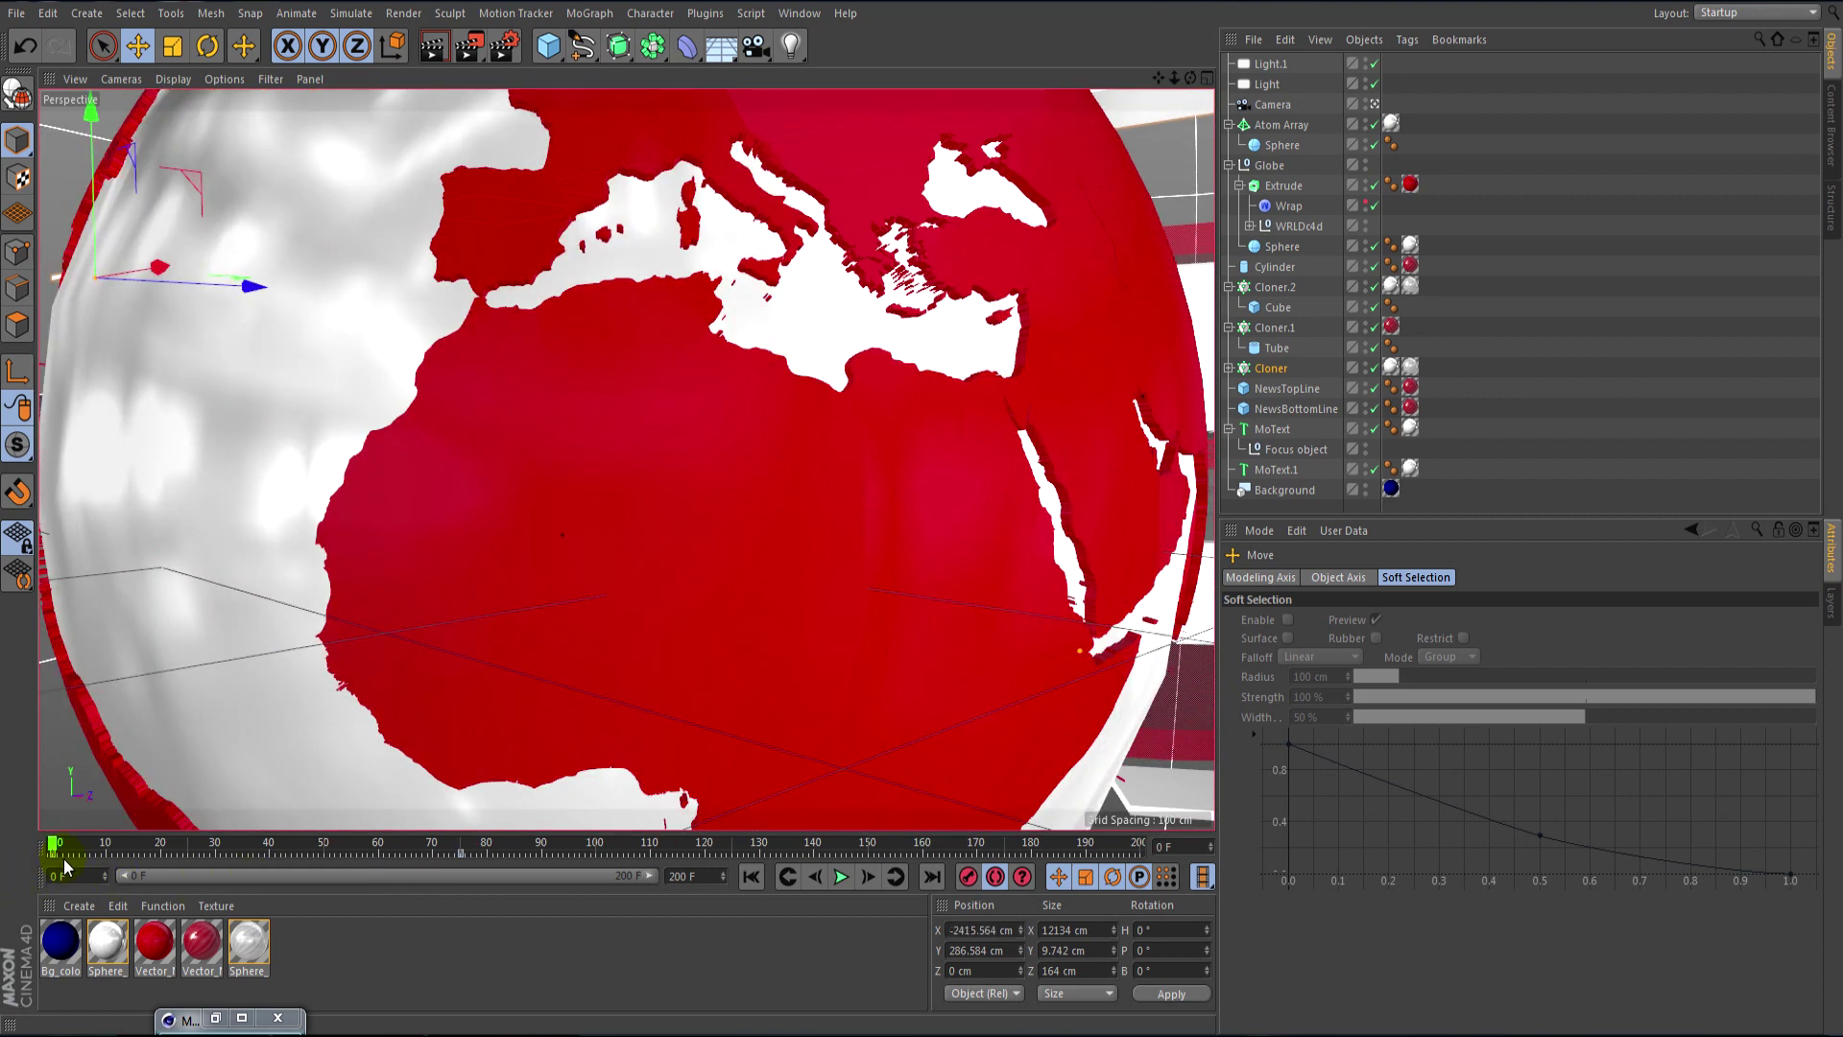
left_click(371, 862)
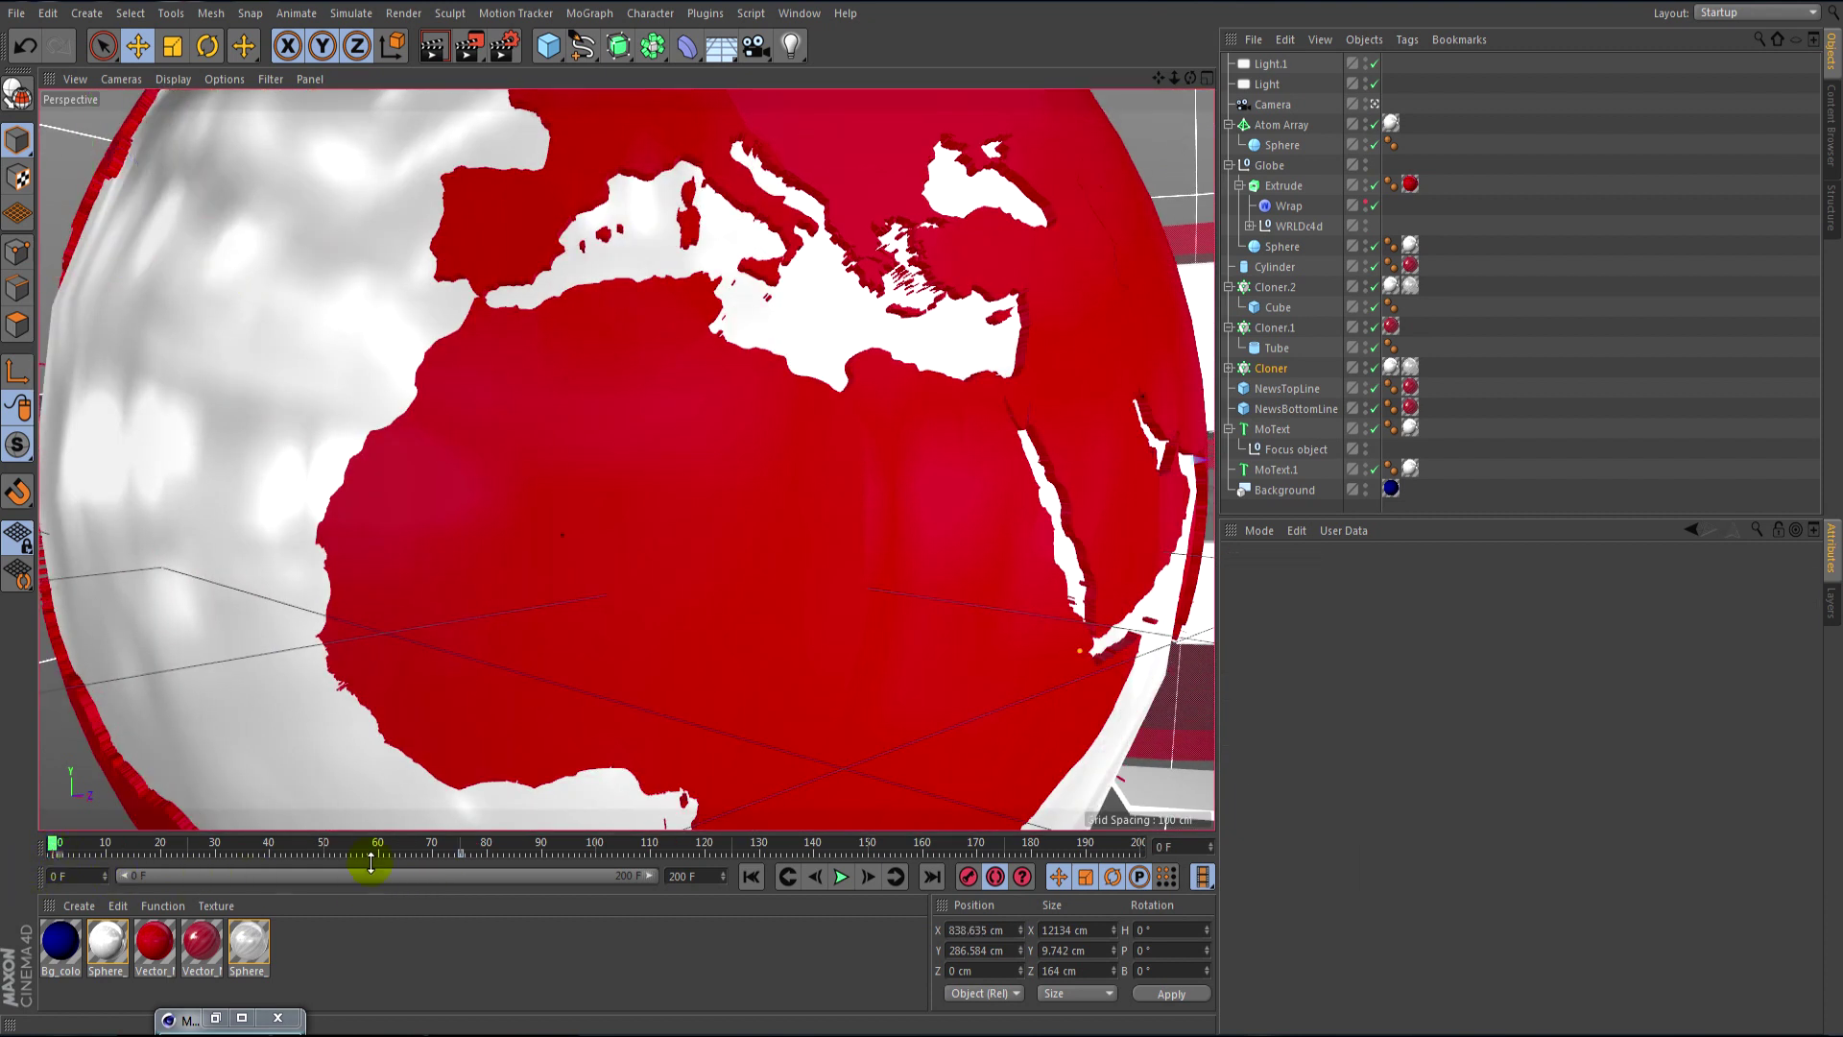
left_click(461, 854)
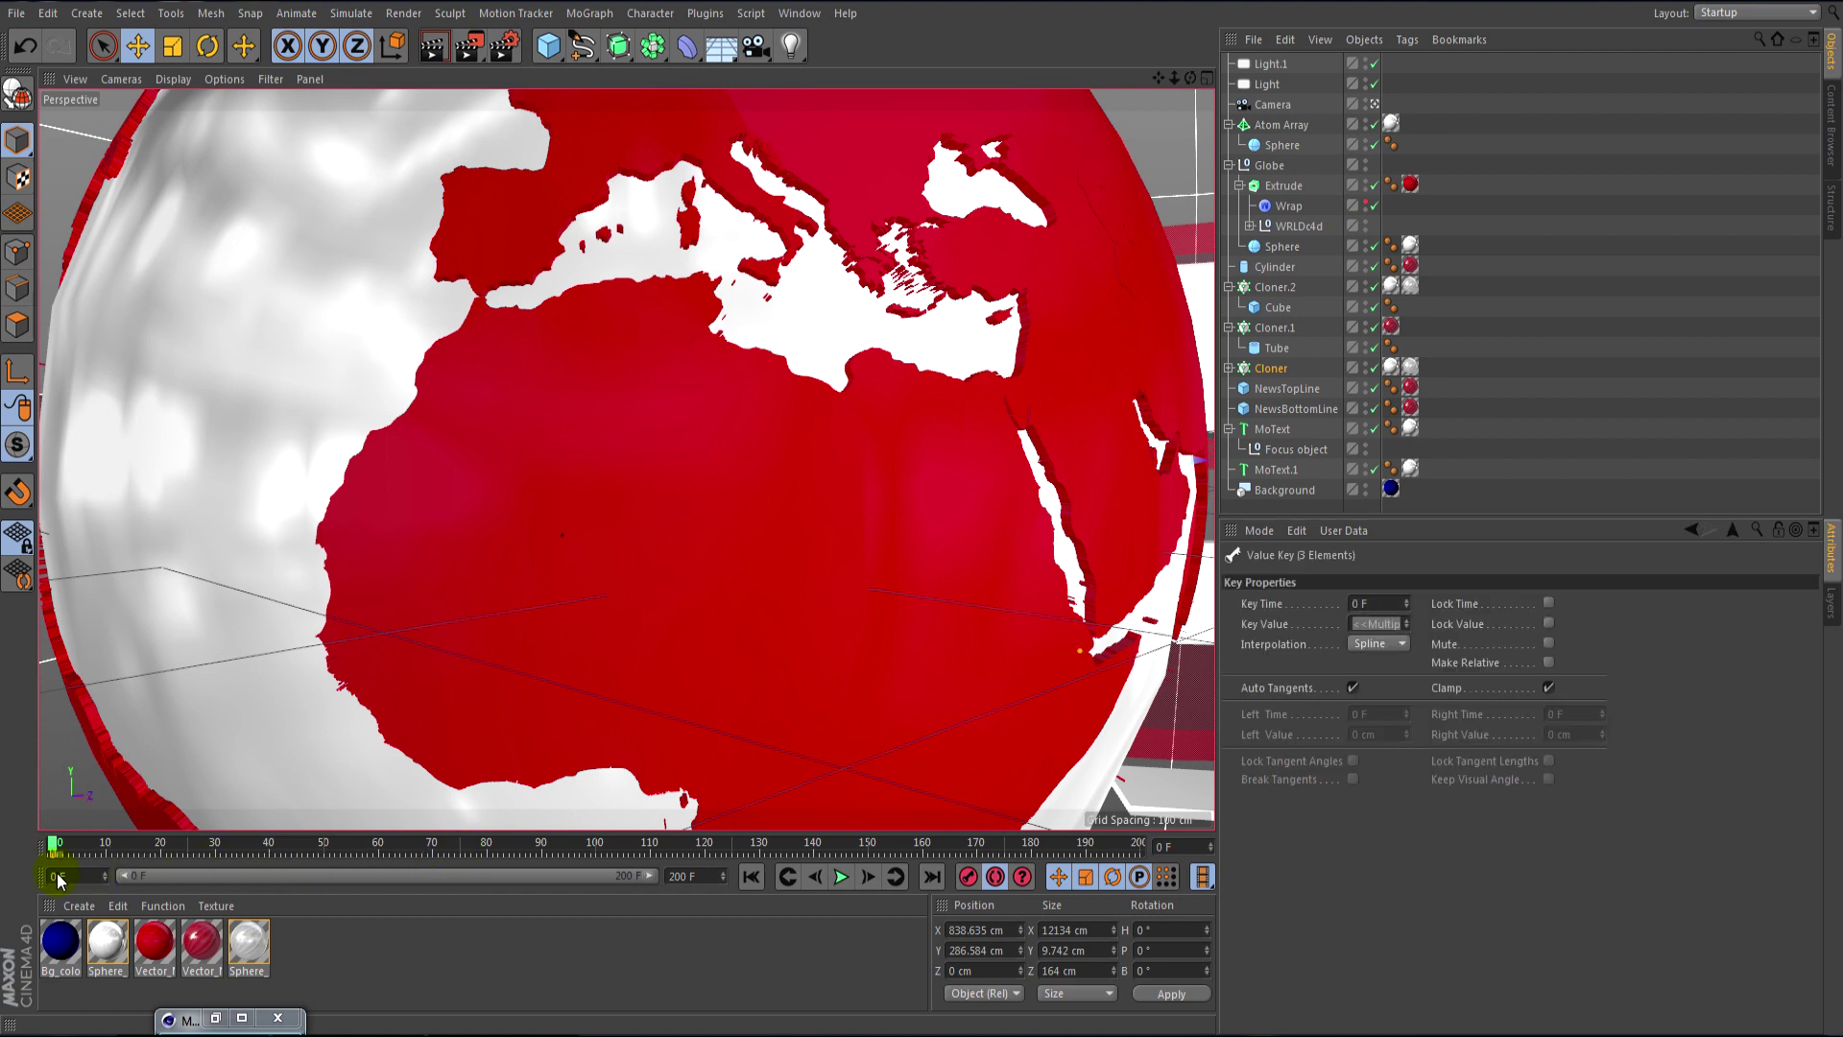
mouse_move(56, 851)
left_mouse_down()
mouse_move(346, 874)
mouse_move(1142, 879)
mouse_move(392, 877)
mouse_move(459, 884)
left_mouse_up()
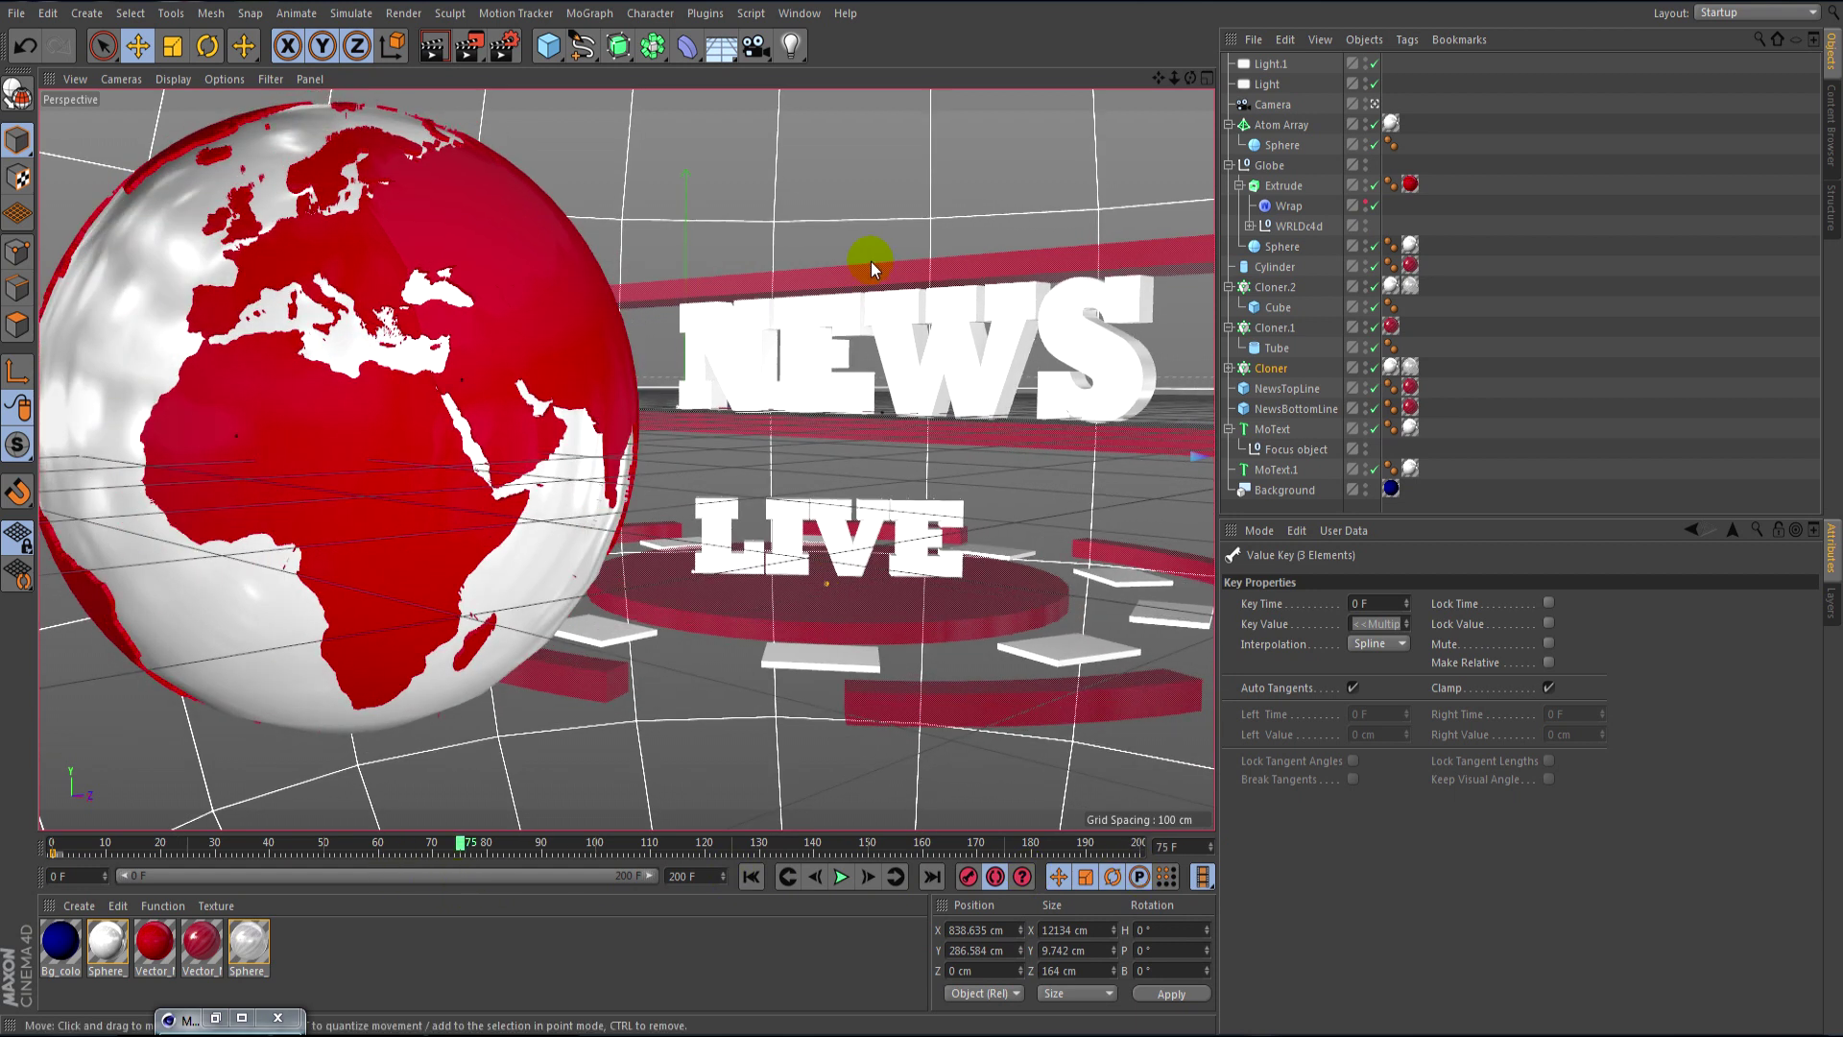
- In four-view layout, key the platform Cloner leftward, reaching −4493.759 cm X at frame 200
middle_click(861, 238)
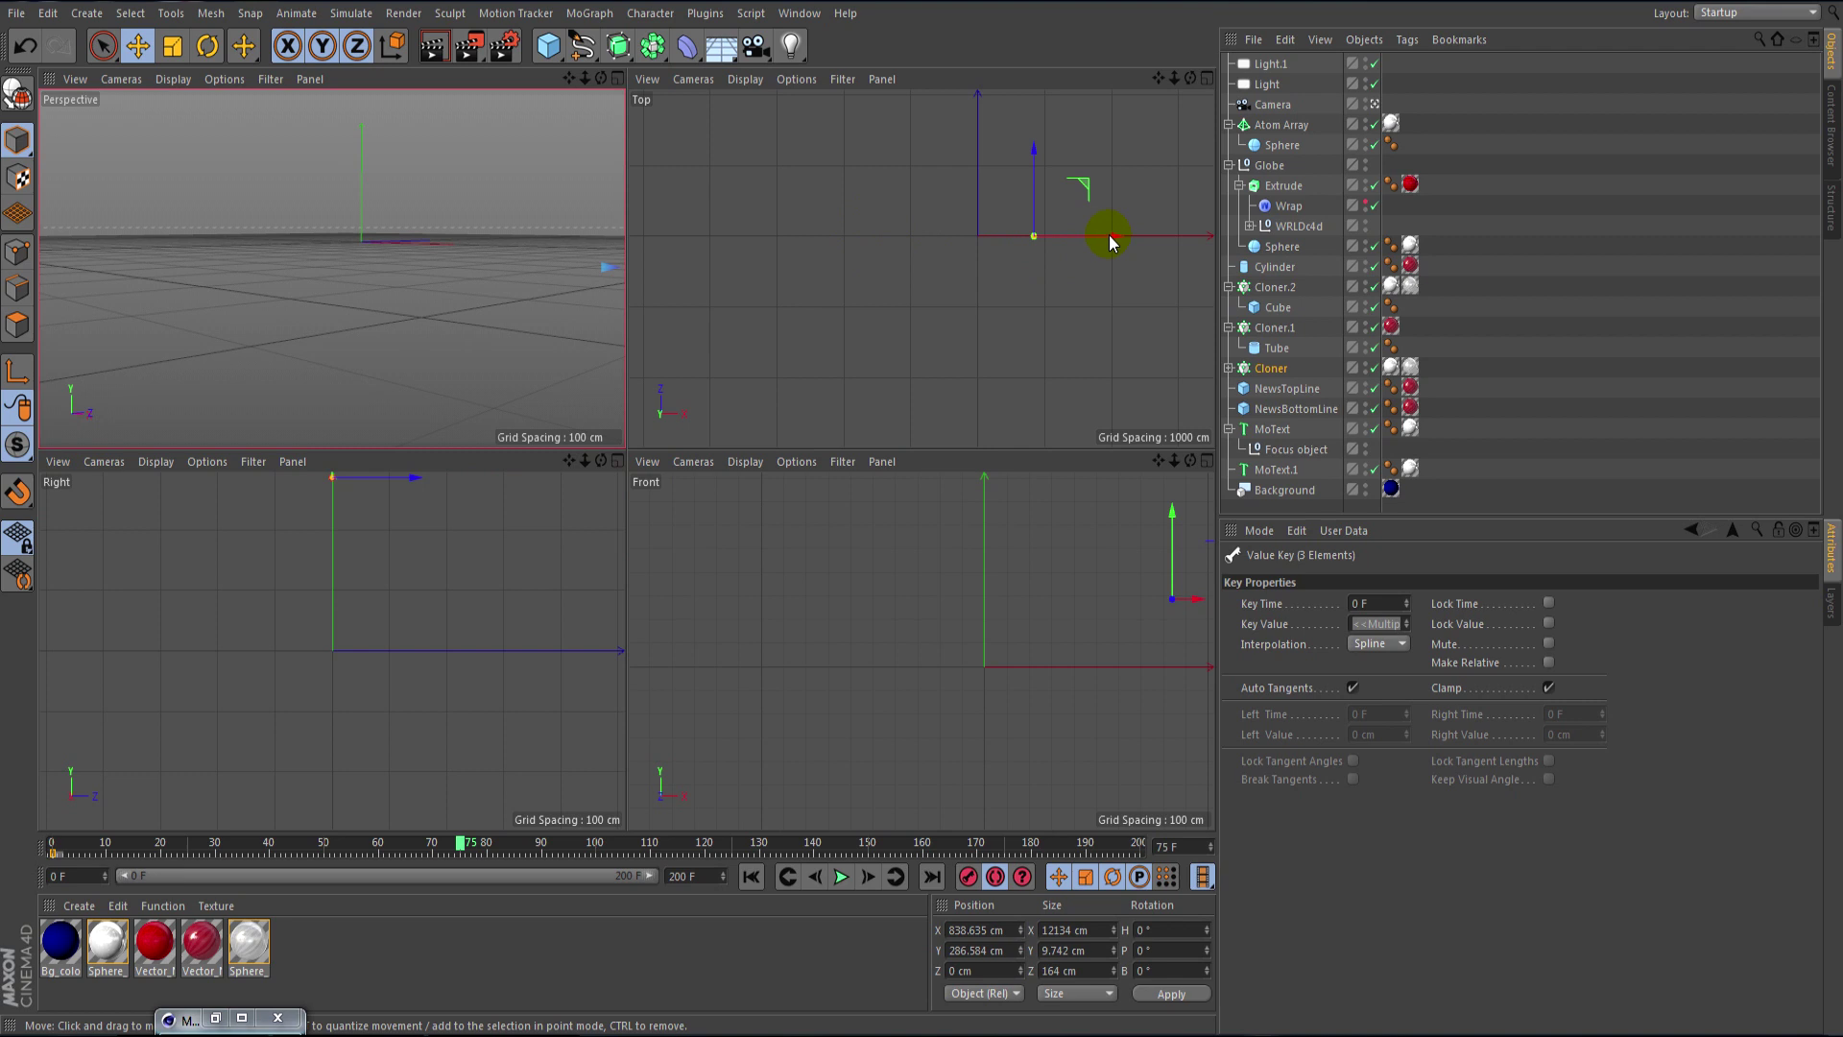
mouse_move(1100, 246)
left_mouse_down()
mouse_move(1019, 275)
mouse_move(821, 288)
left_mouse_up()
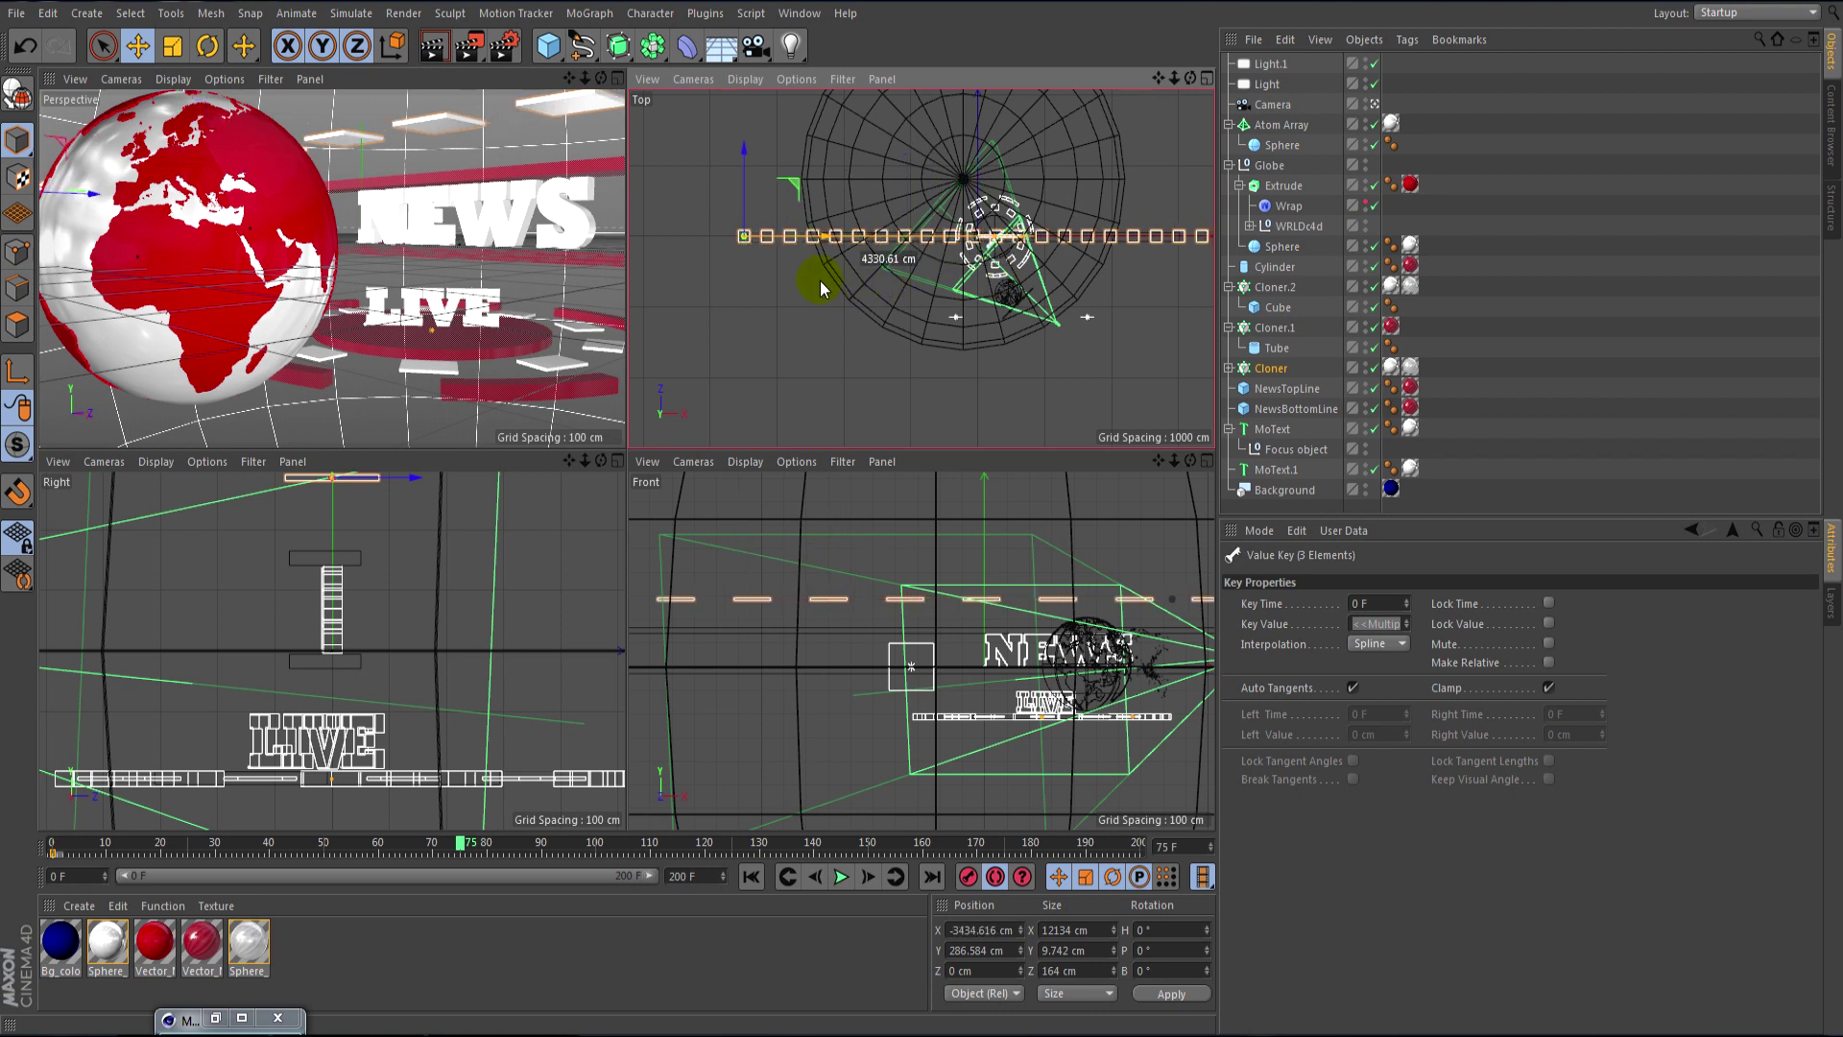
left_click(455, 844)
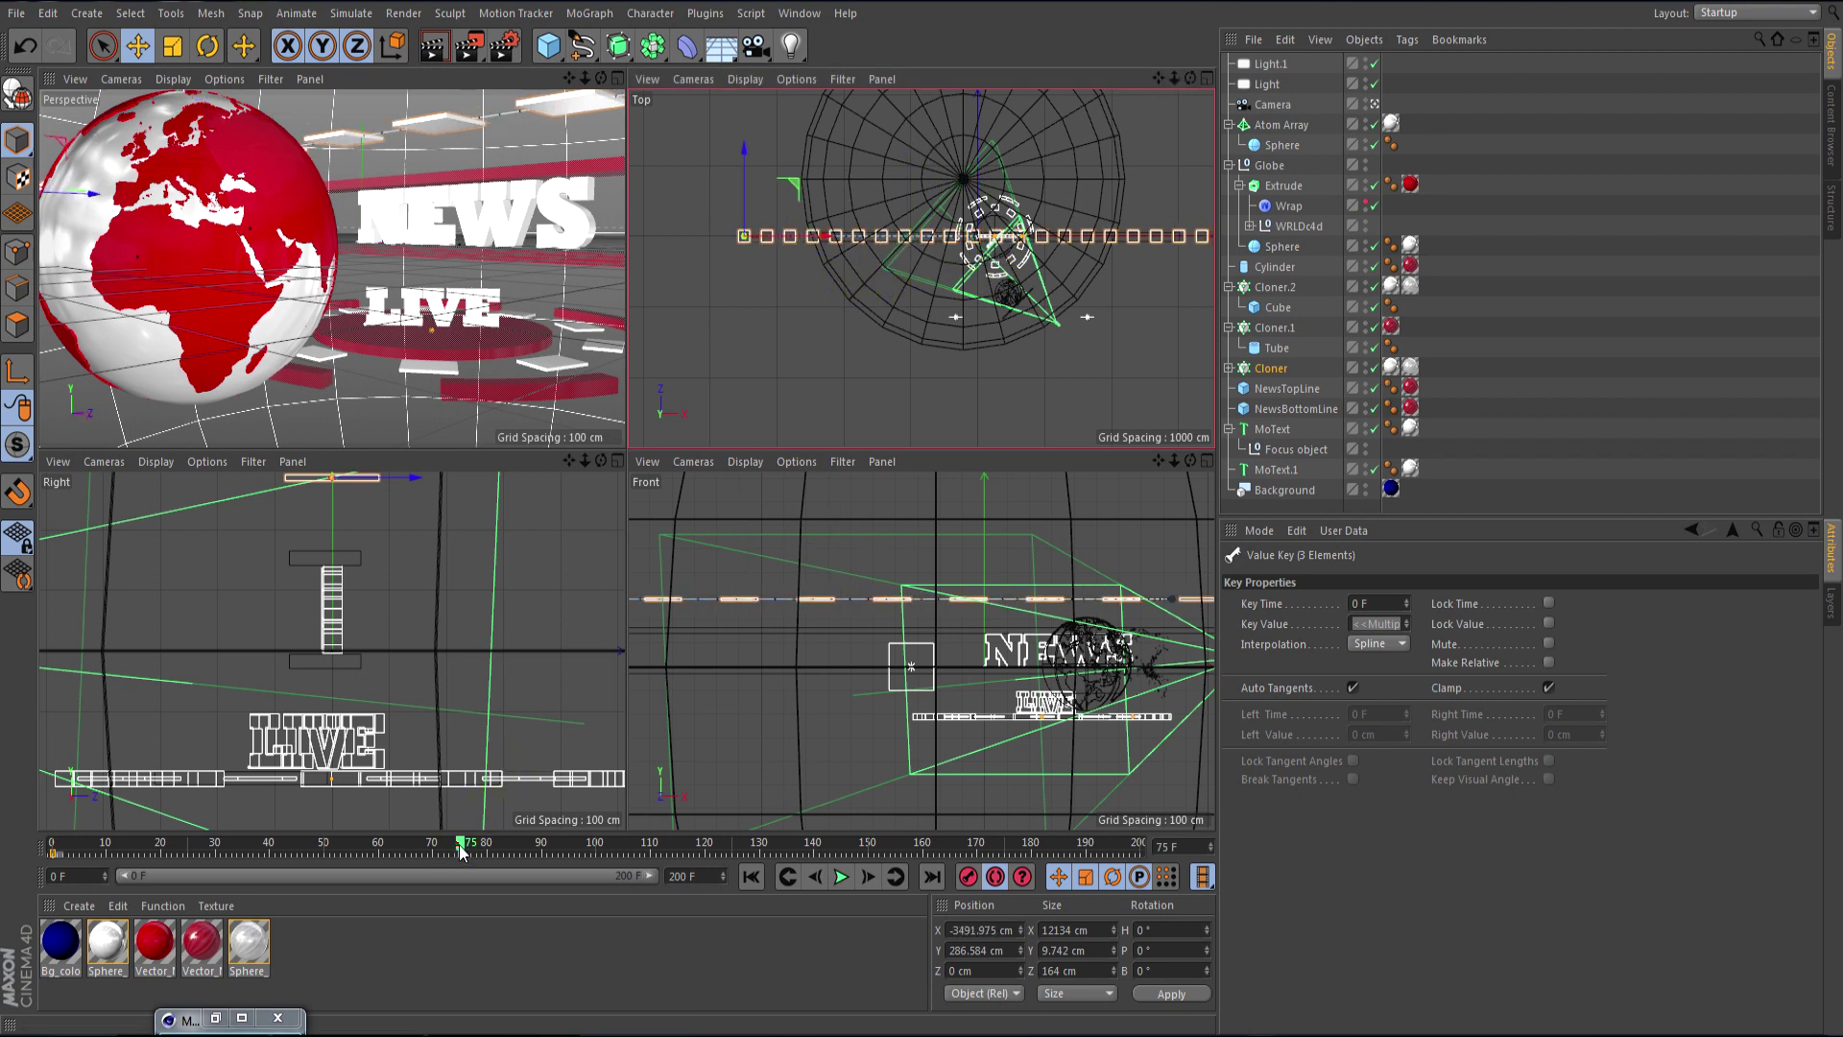
left_click_drag(915, 854, 1172, 854)
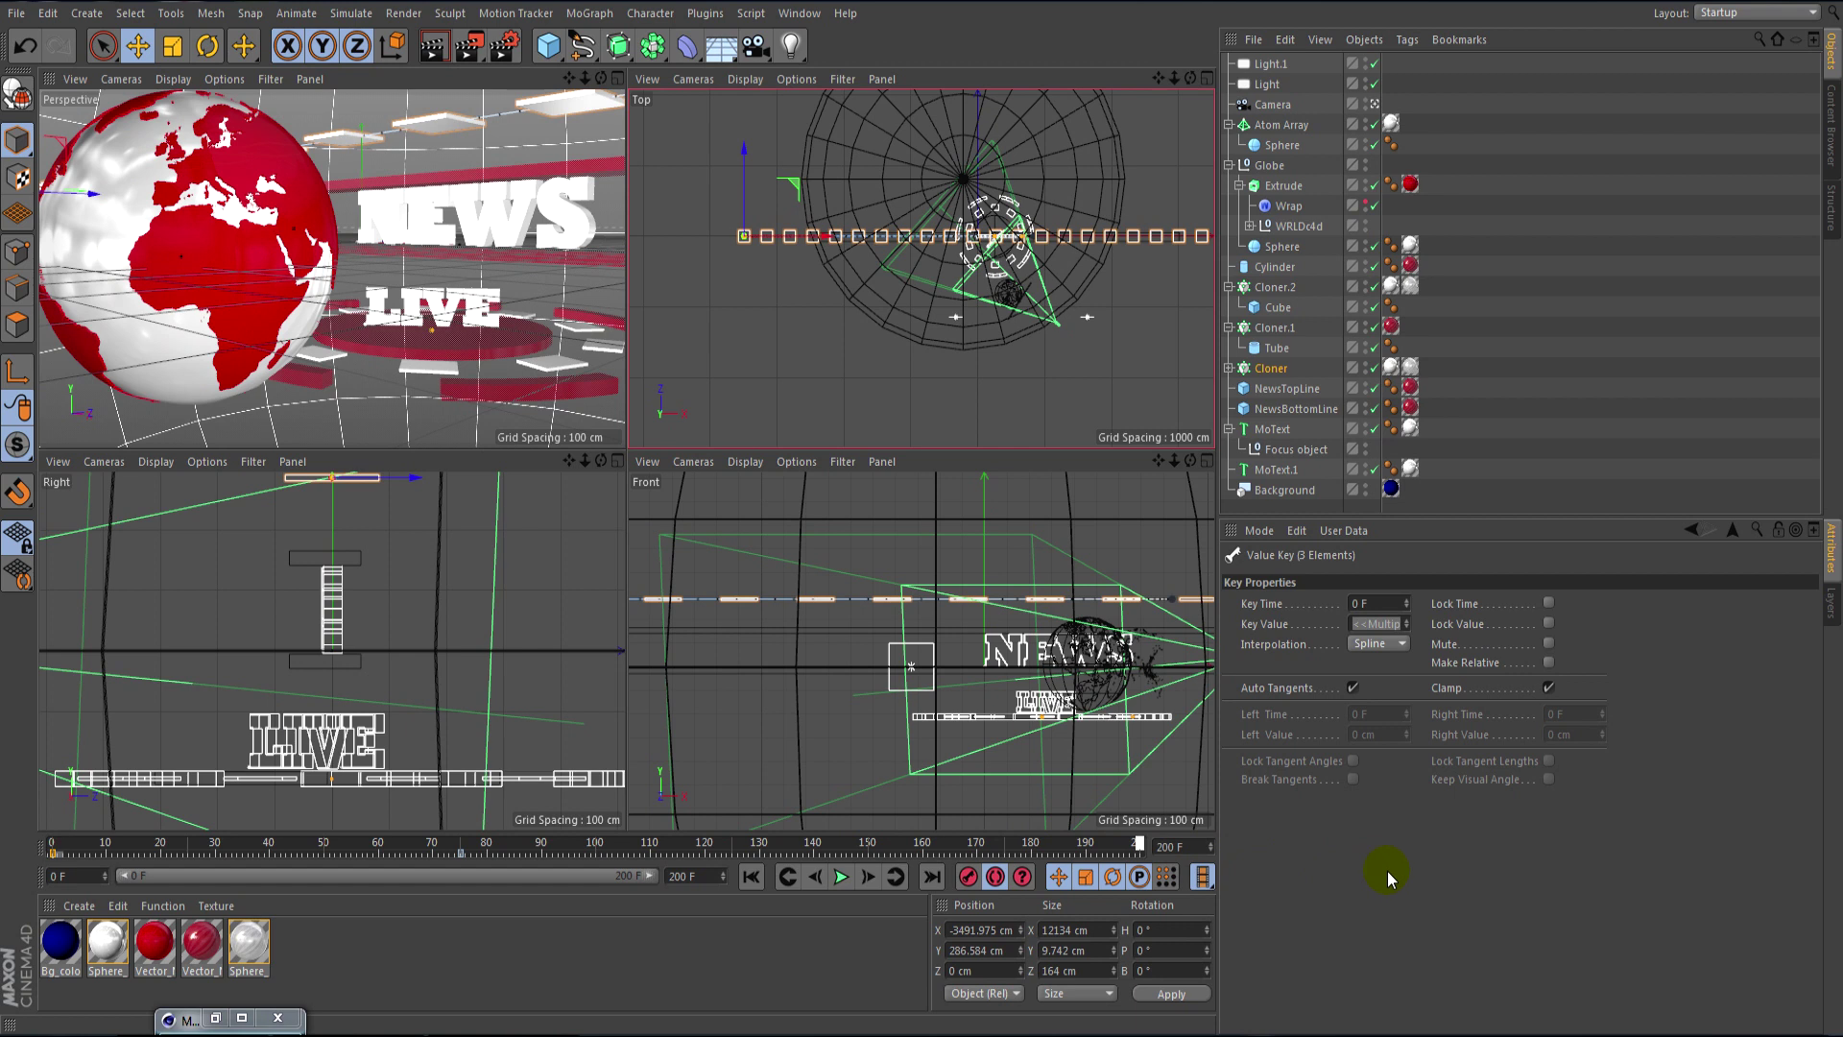
left_click_drag(869, 264, 750, 274)
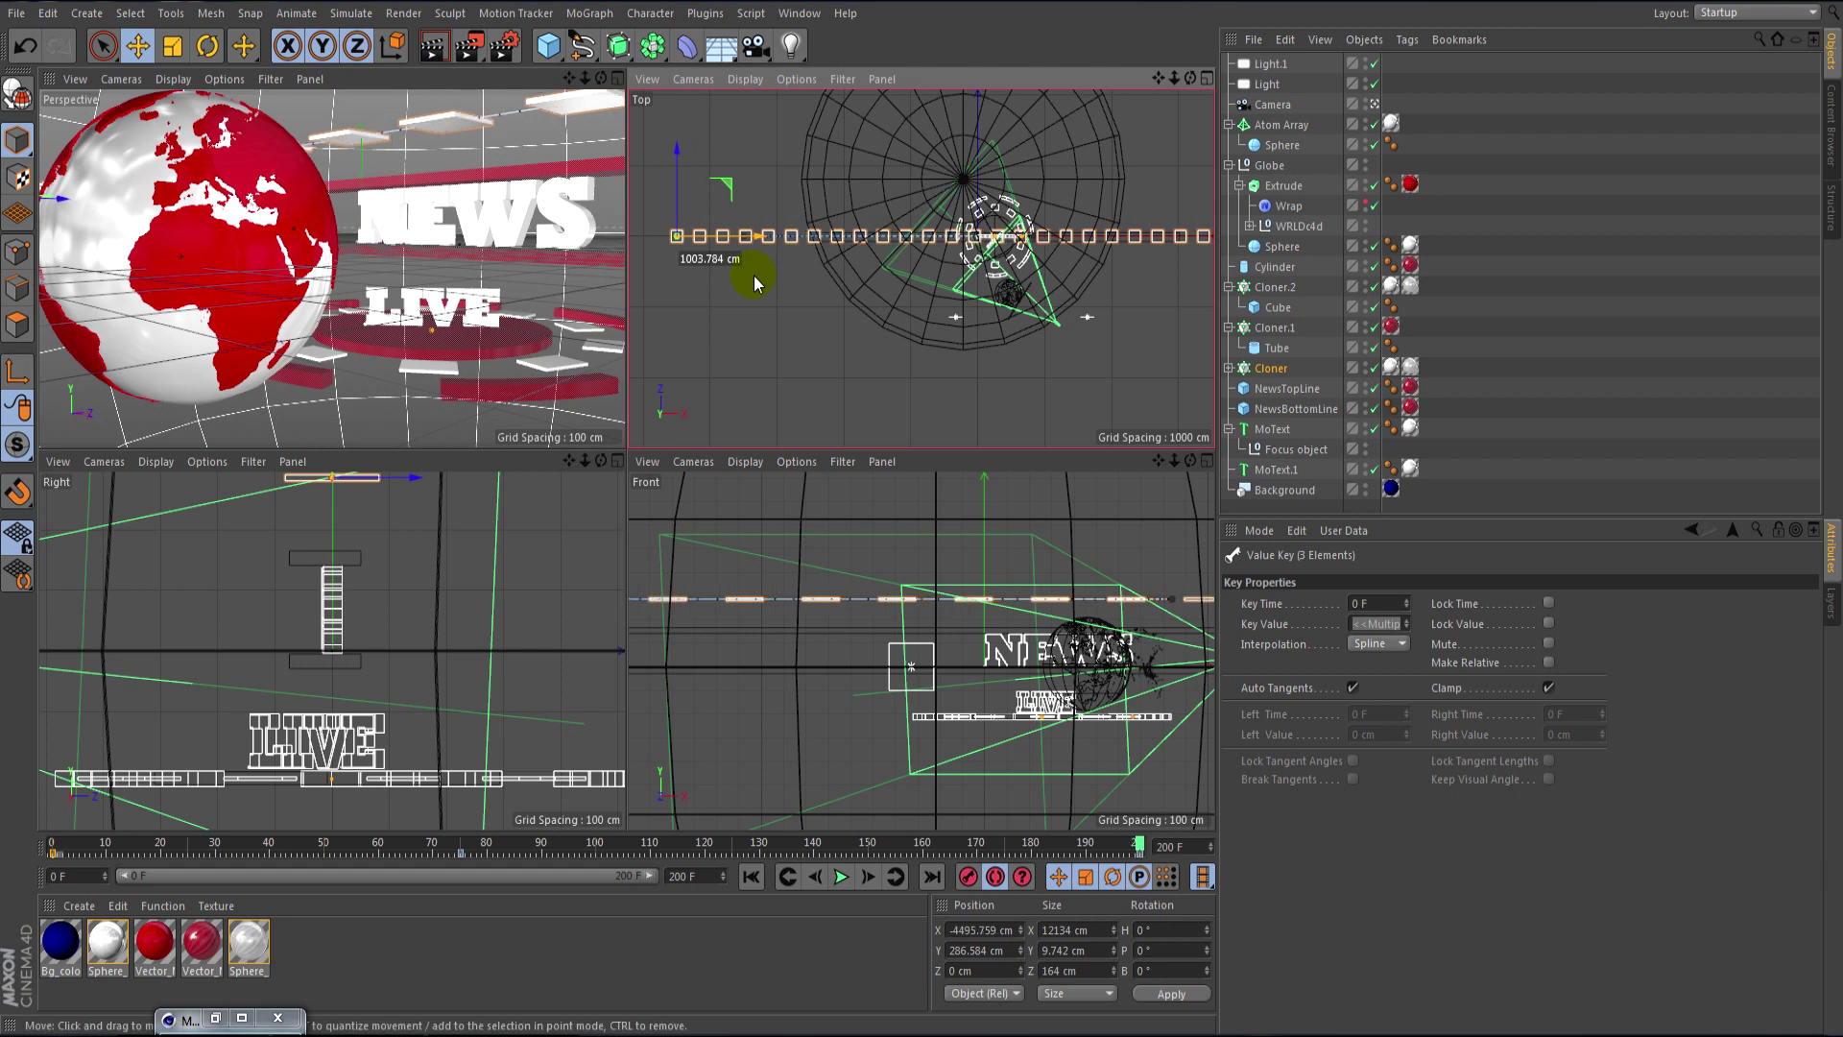
mouse_move(1132, 851)
left_mouse_down()
mouse_move(678, 855)
mouse_move(453, 889)
mouse_move(61, 877)
mouse_move(345, 894)
mouse_move(411, 884)
mouse_move(3, 874)
left_mouse_up()
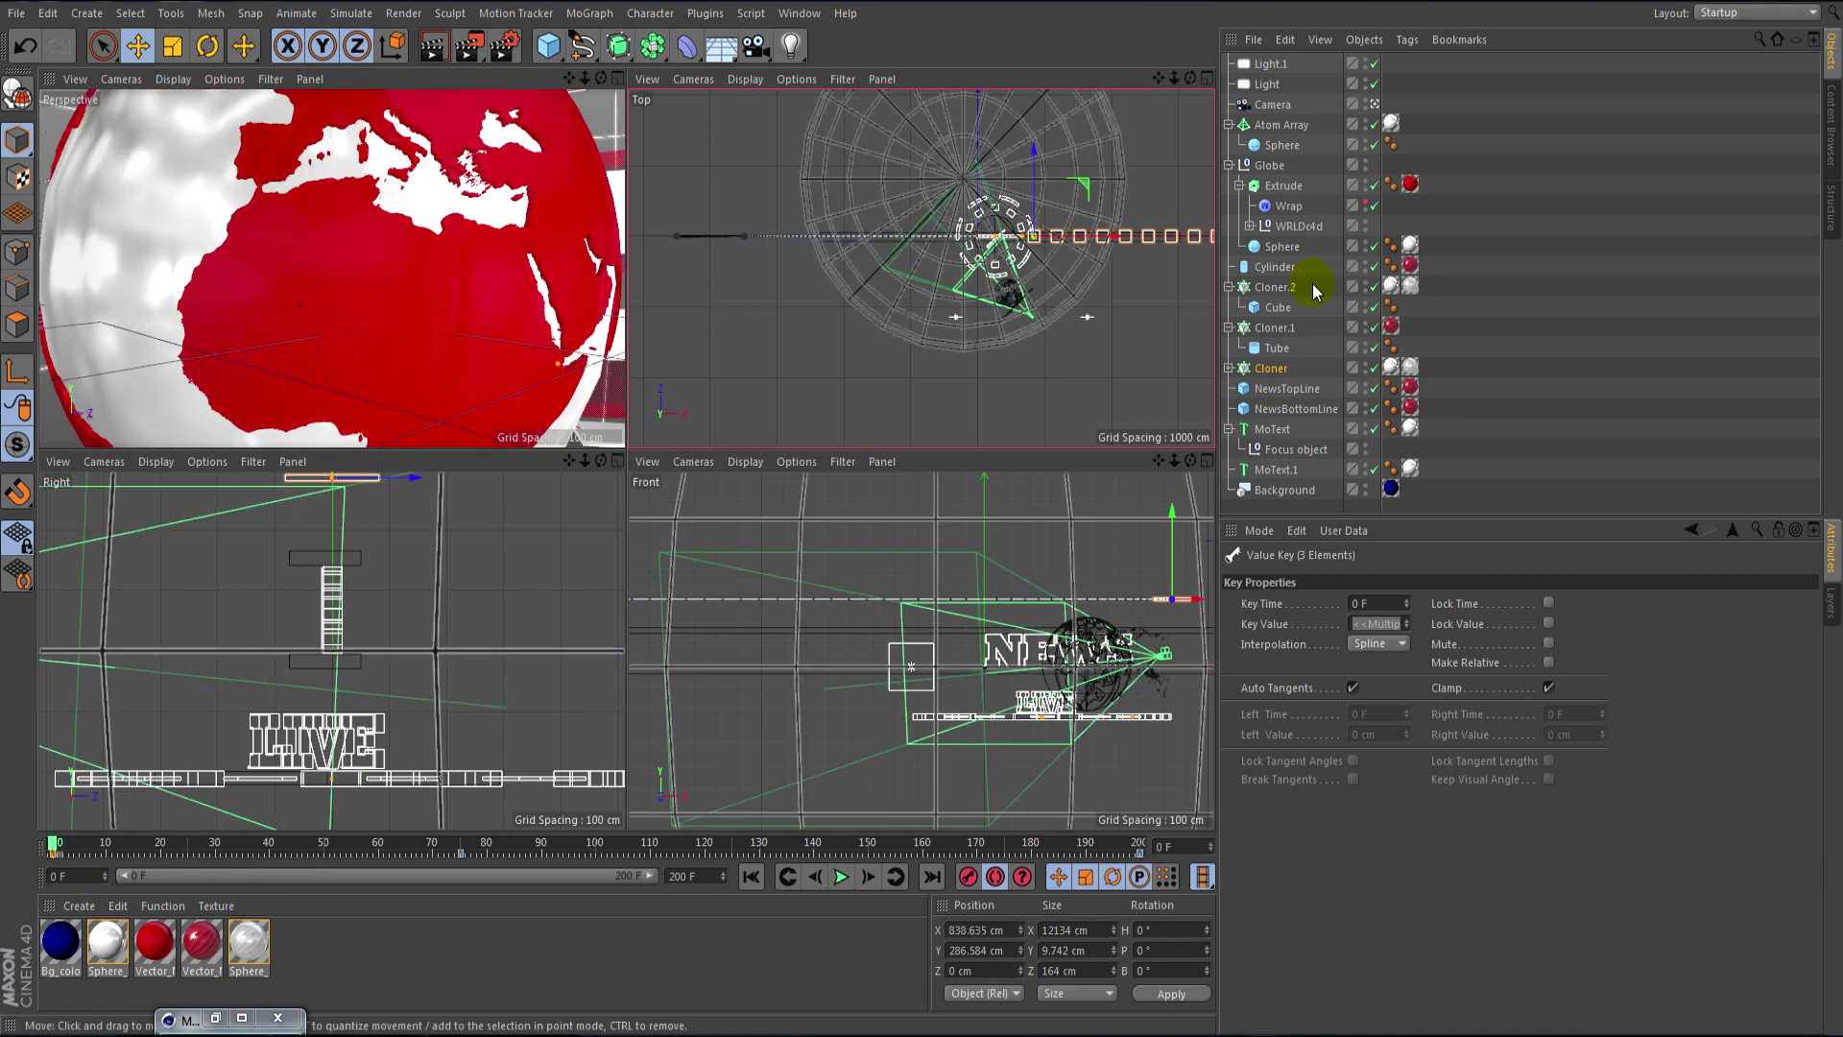
- Select NewsTopLine and NewsBottomLine and slide both along X in the Top view
left_click(1277, 411)
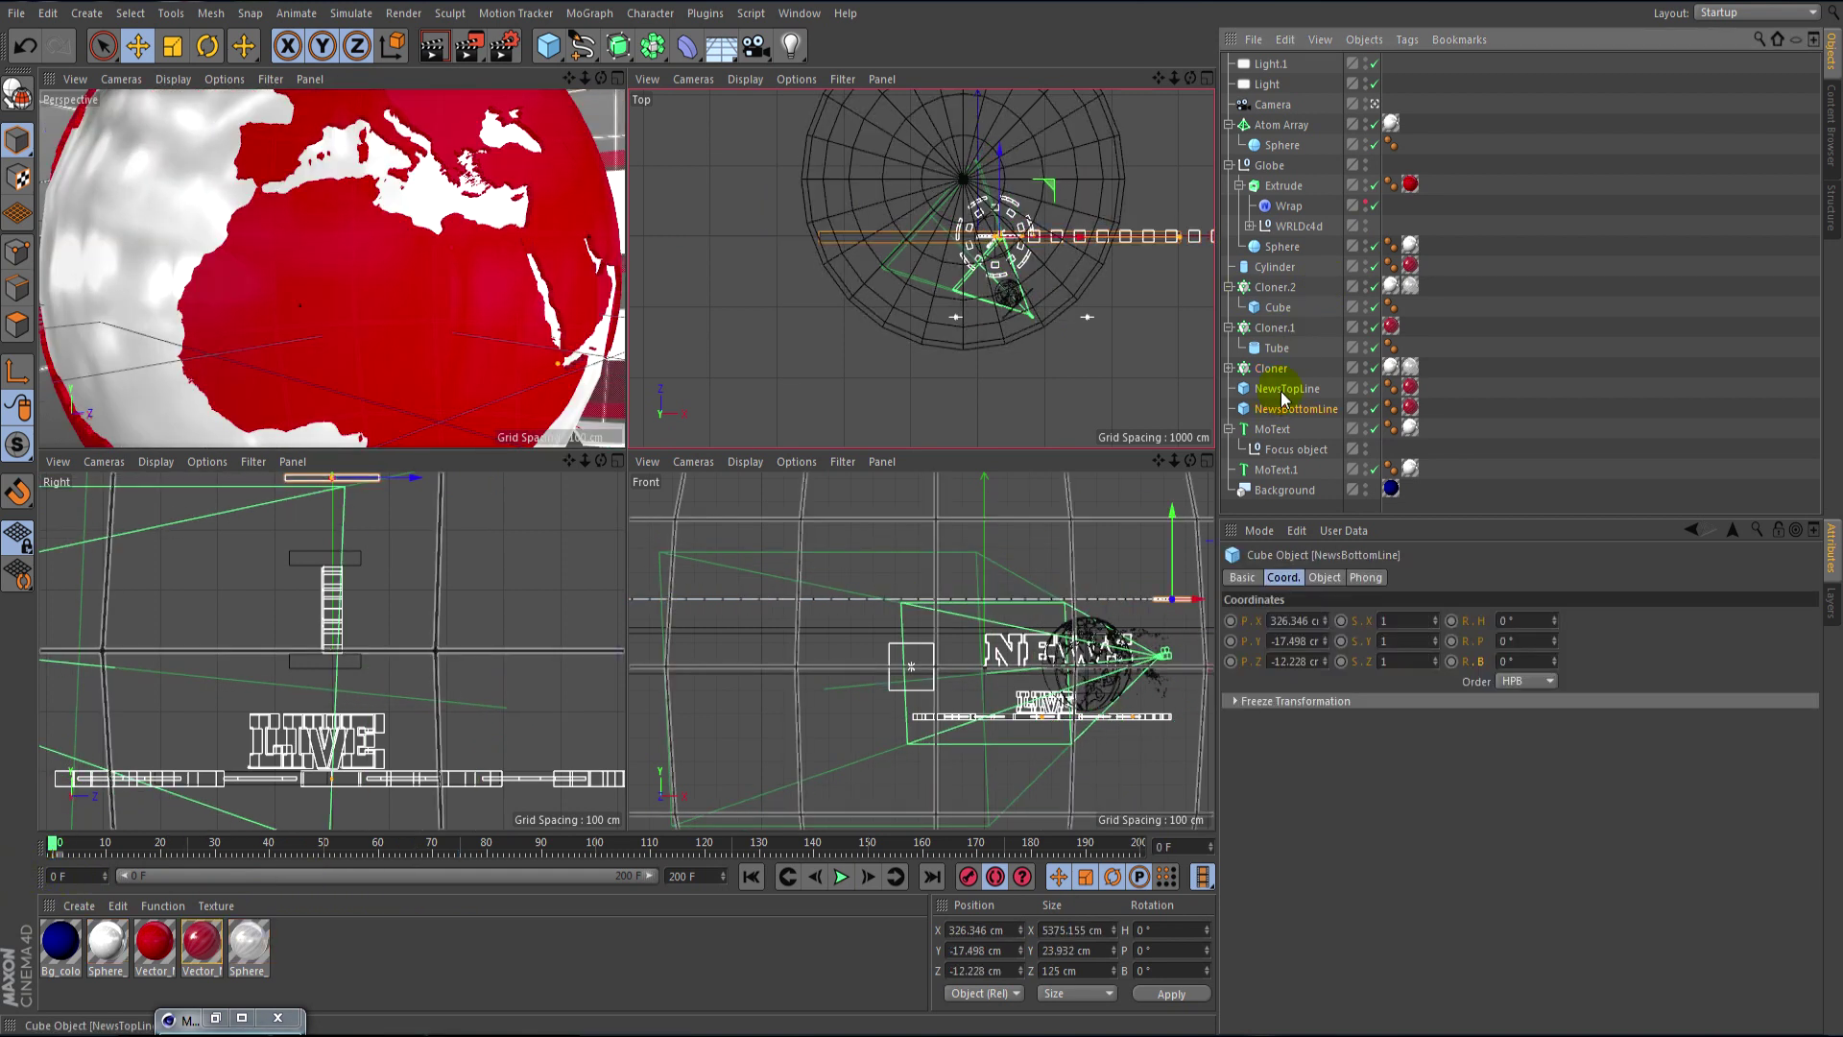
left_click(1277, 390, "ctrl")
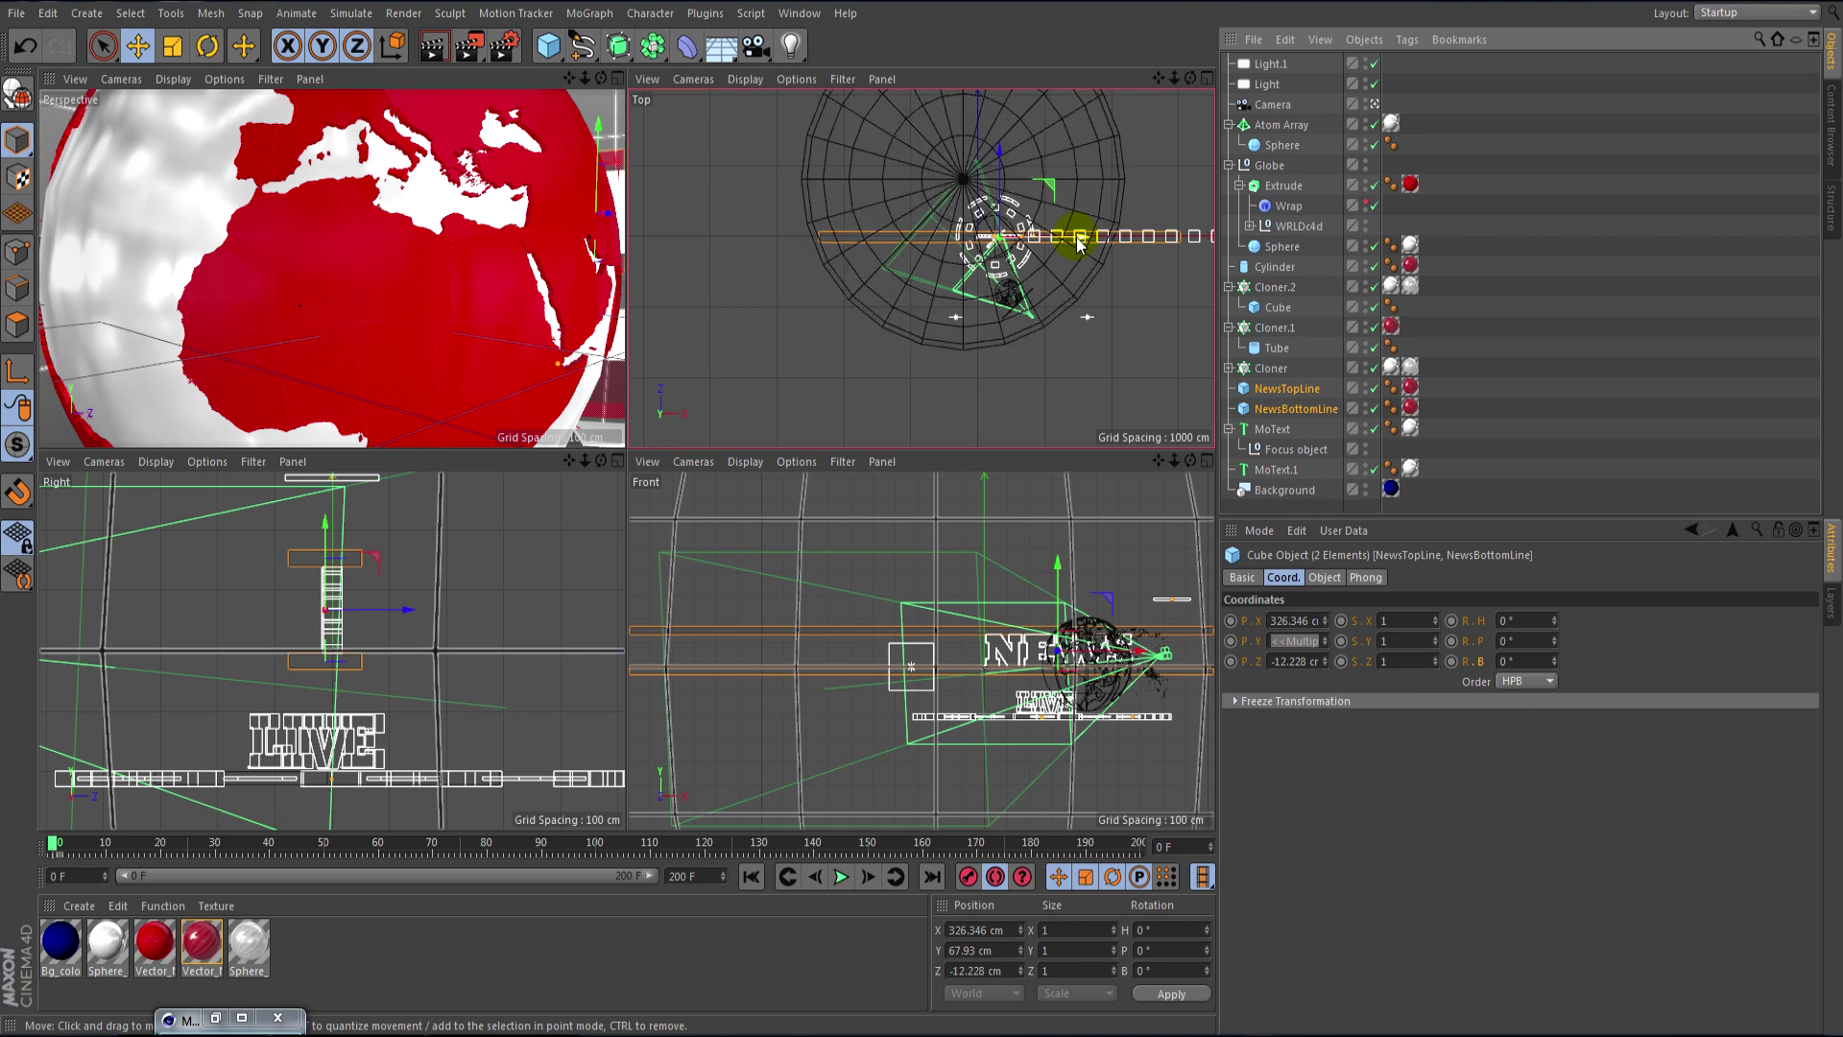
left_click_drag(1079, 248, 1204, 236)
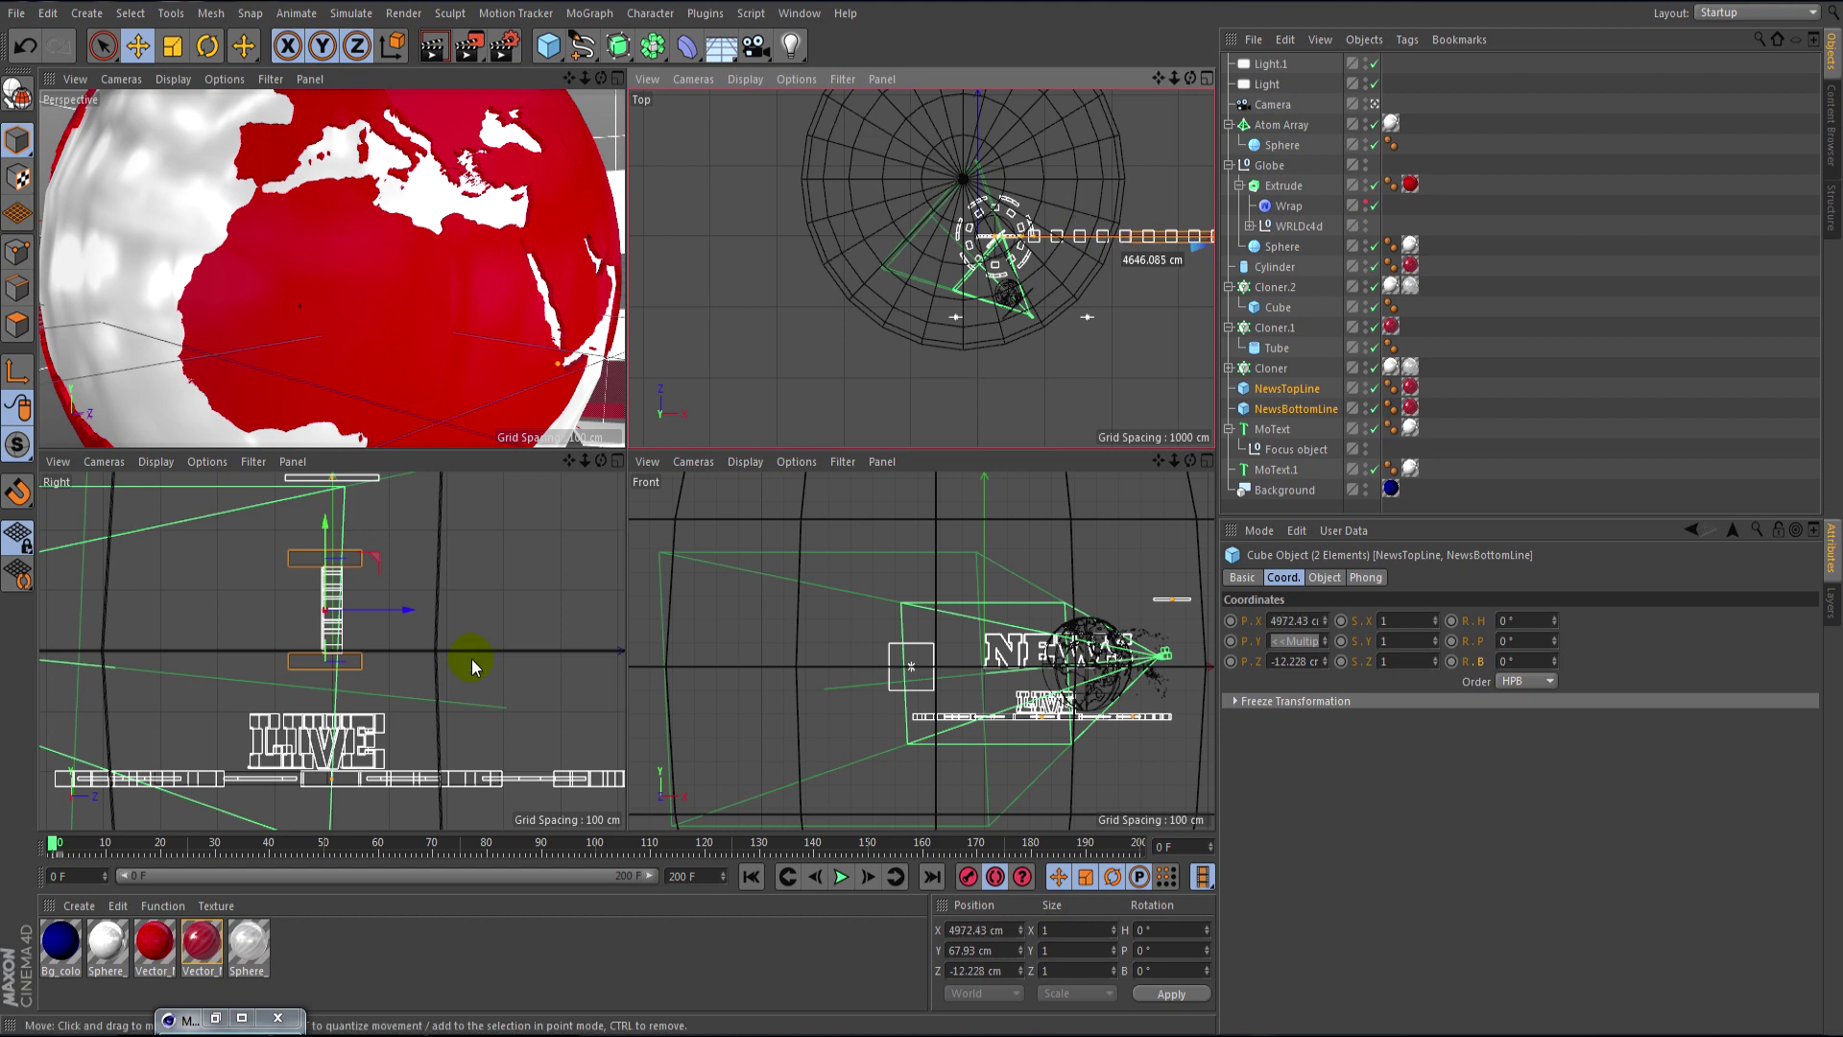
mouse_move(61, 852)
left_mouse_down()
mouse_move(345, 841)
mouse_move(461, 872)
left_mouse_up()
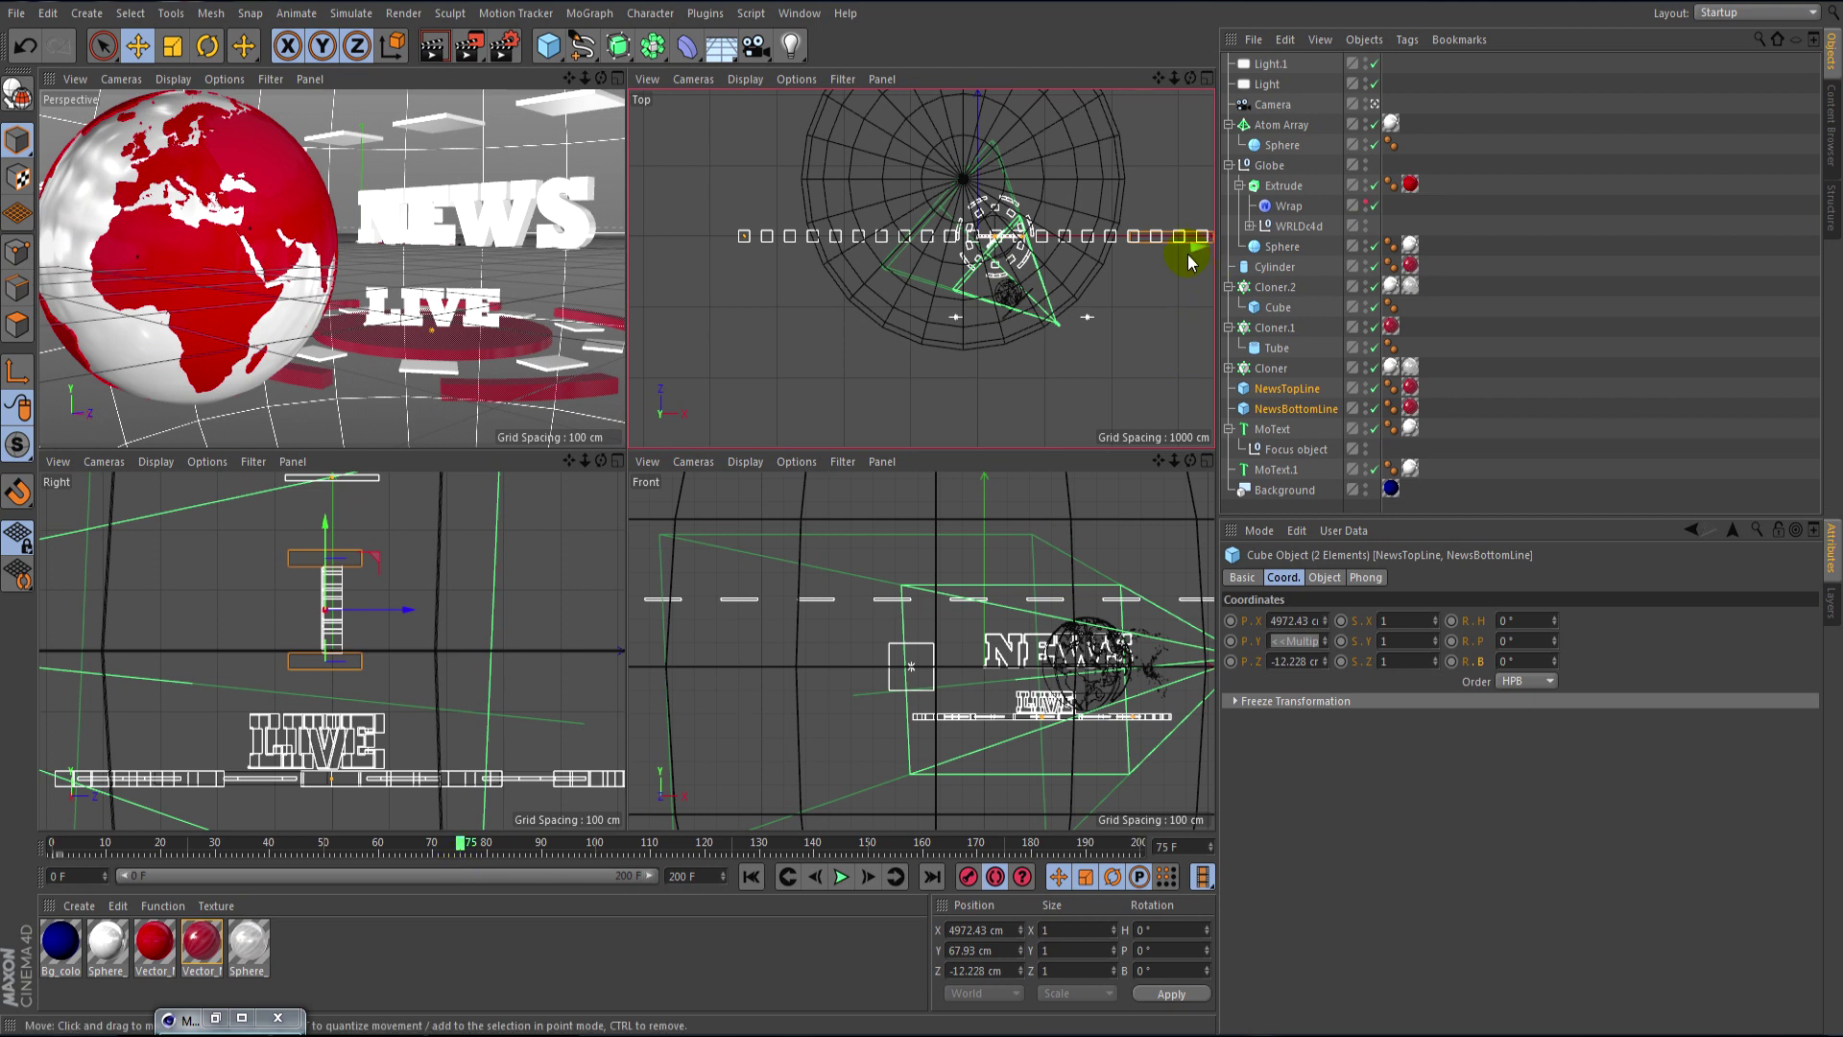
- Slide the news lines back toward the globe, settling at 2358.759 cm by frame 75
scroll(1189, 261, "down", 2)
scroll(1161, 173, "down", 1)
scroll(1148, 112, "down", 1)
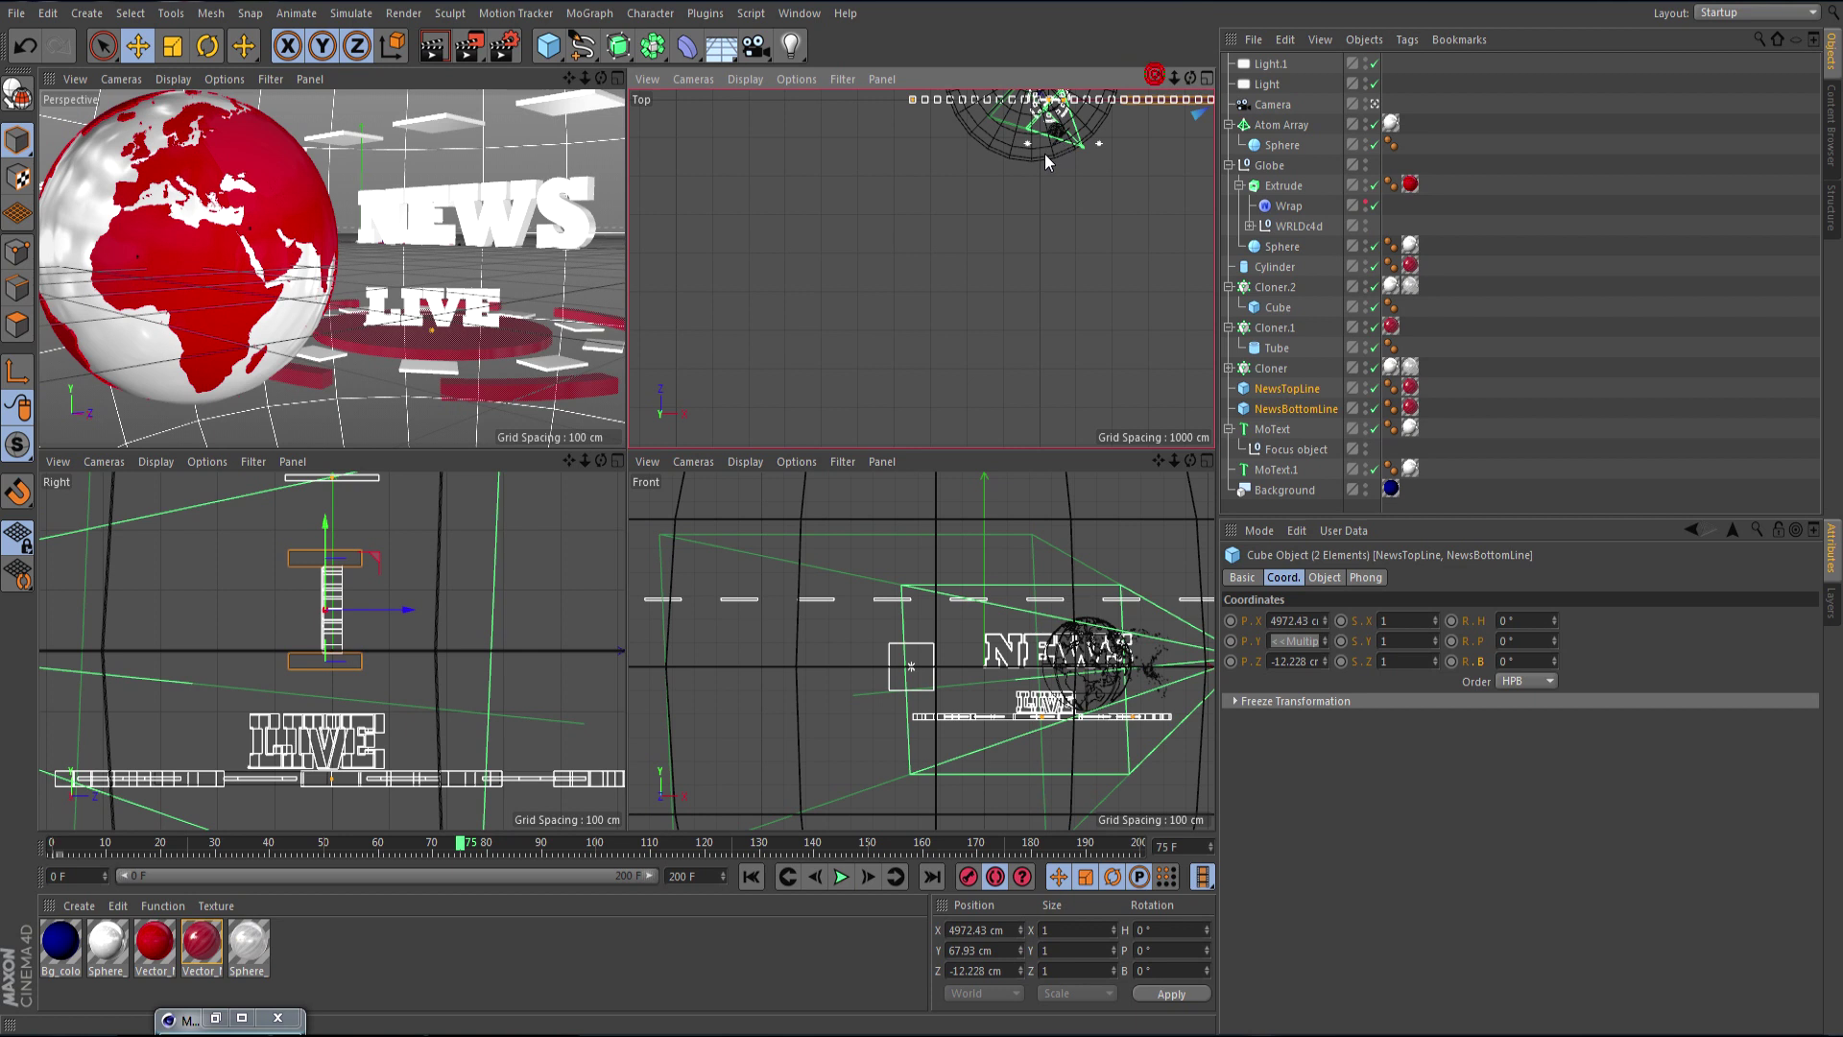
left_click_drag(1159, 78, 921, 269)
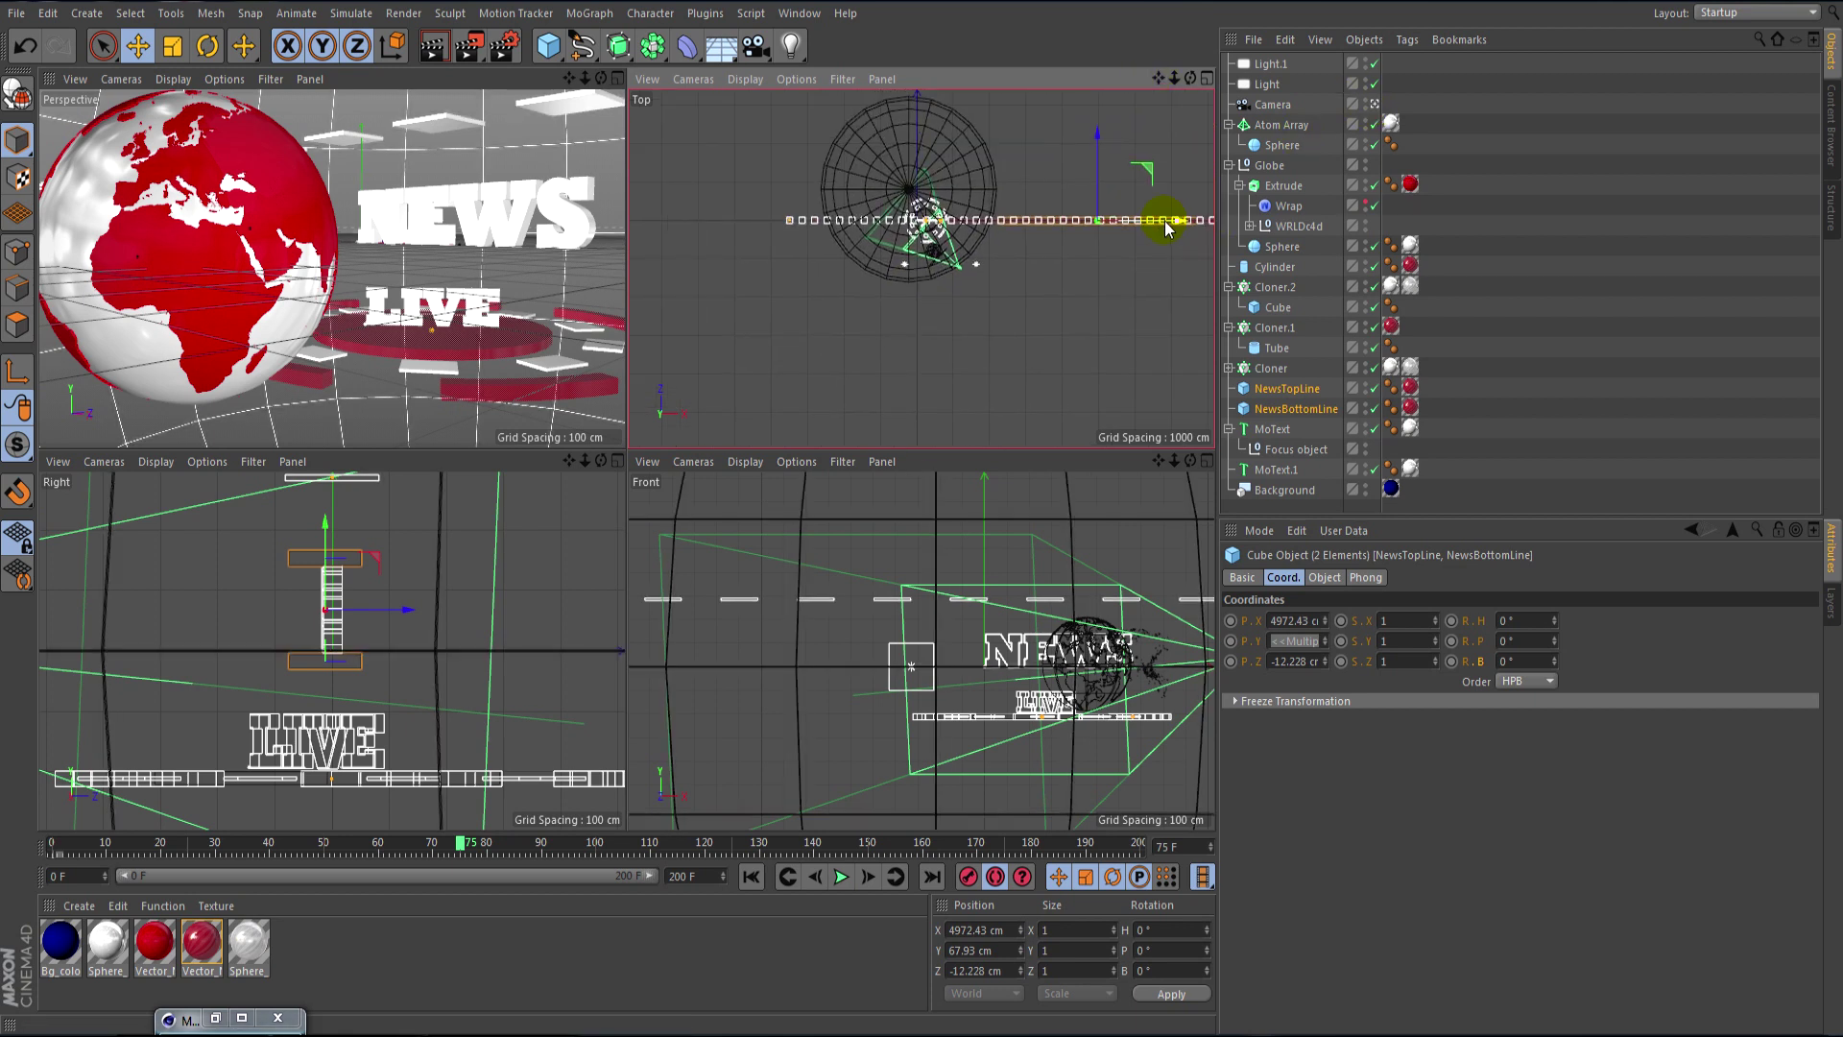
left_click_drag(1159, 228, 1073, 252)
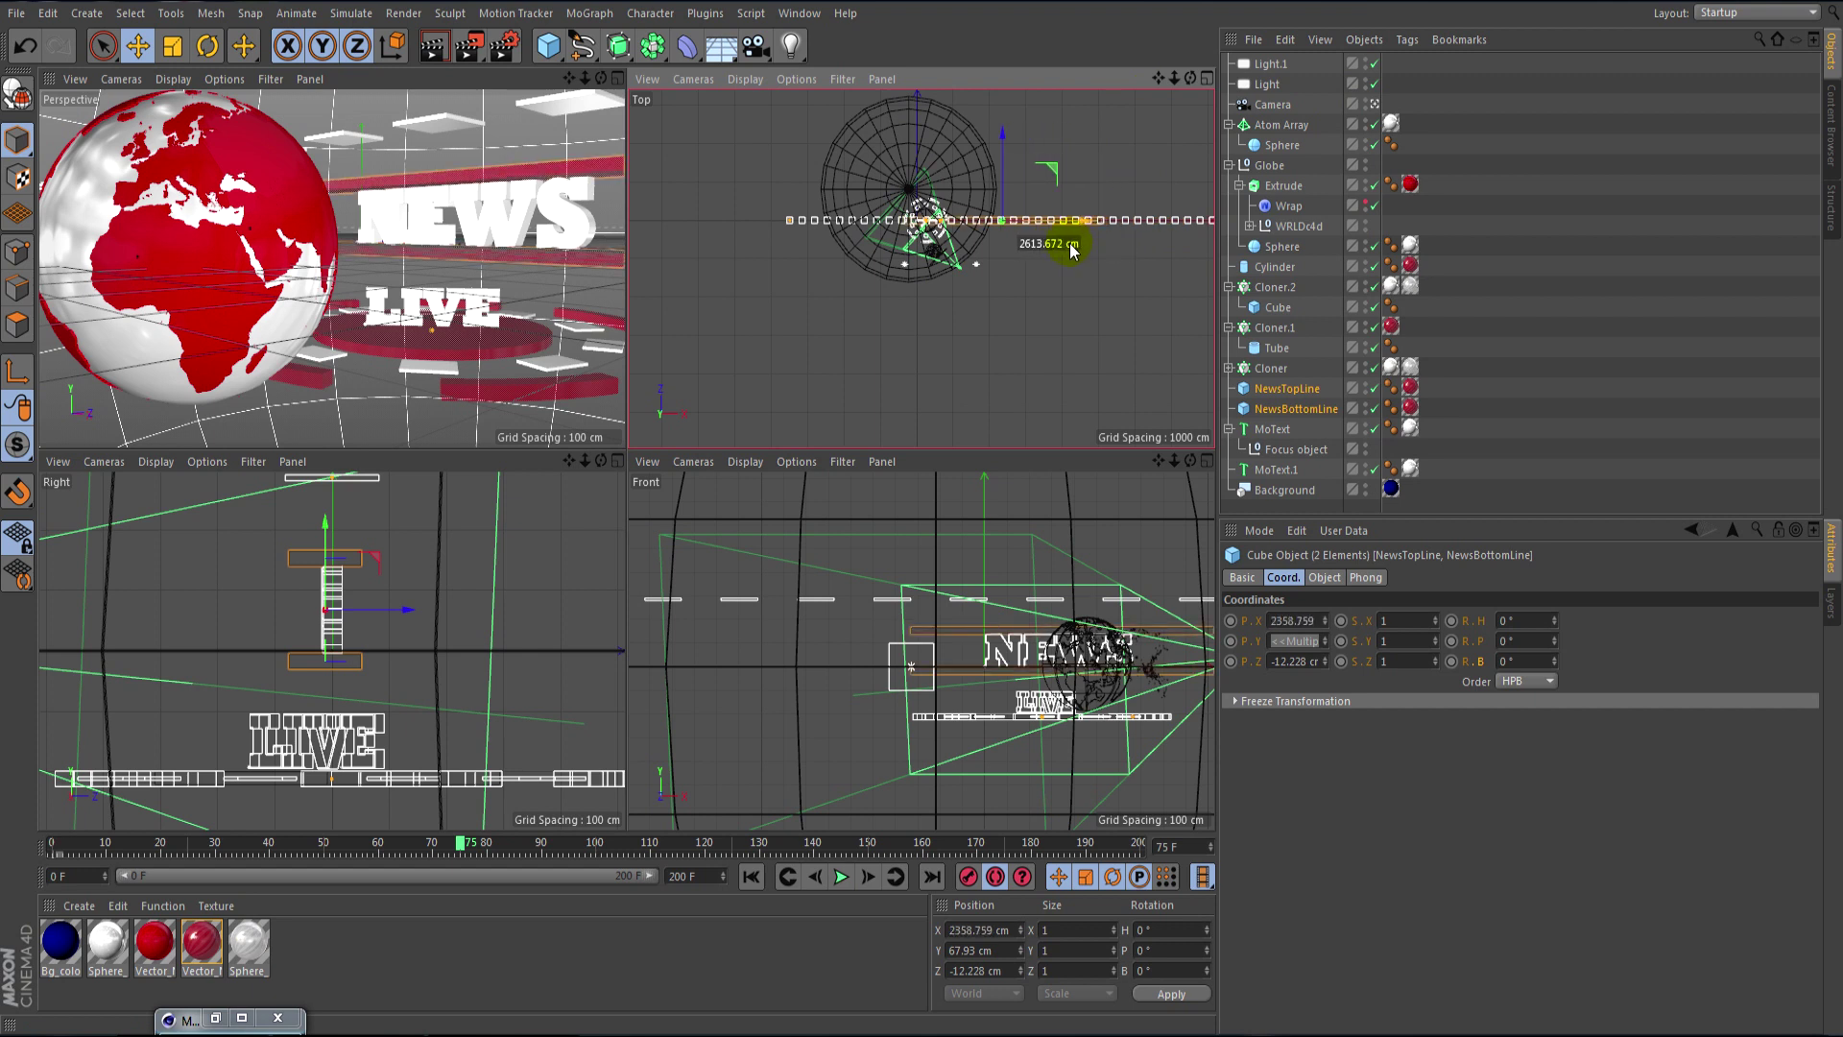
left_click_drag(1070, 244, 1070, 245)
mouse_move(437, 855)
left_mouse_down()
mouse_move(227, 884)
mouse_move(462, 890)
left_mouse_up()
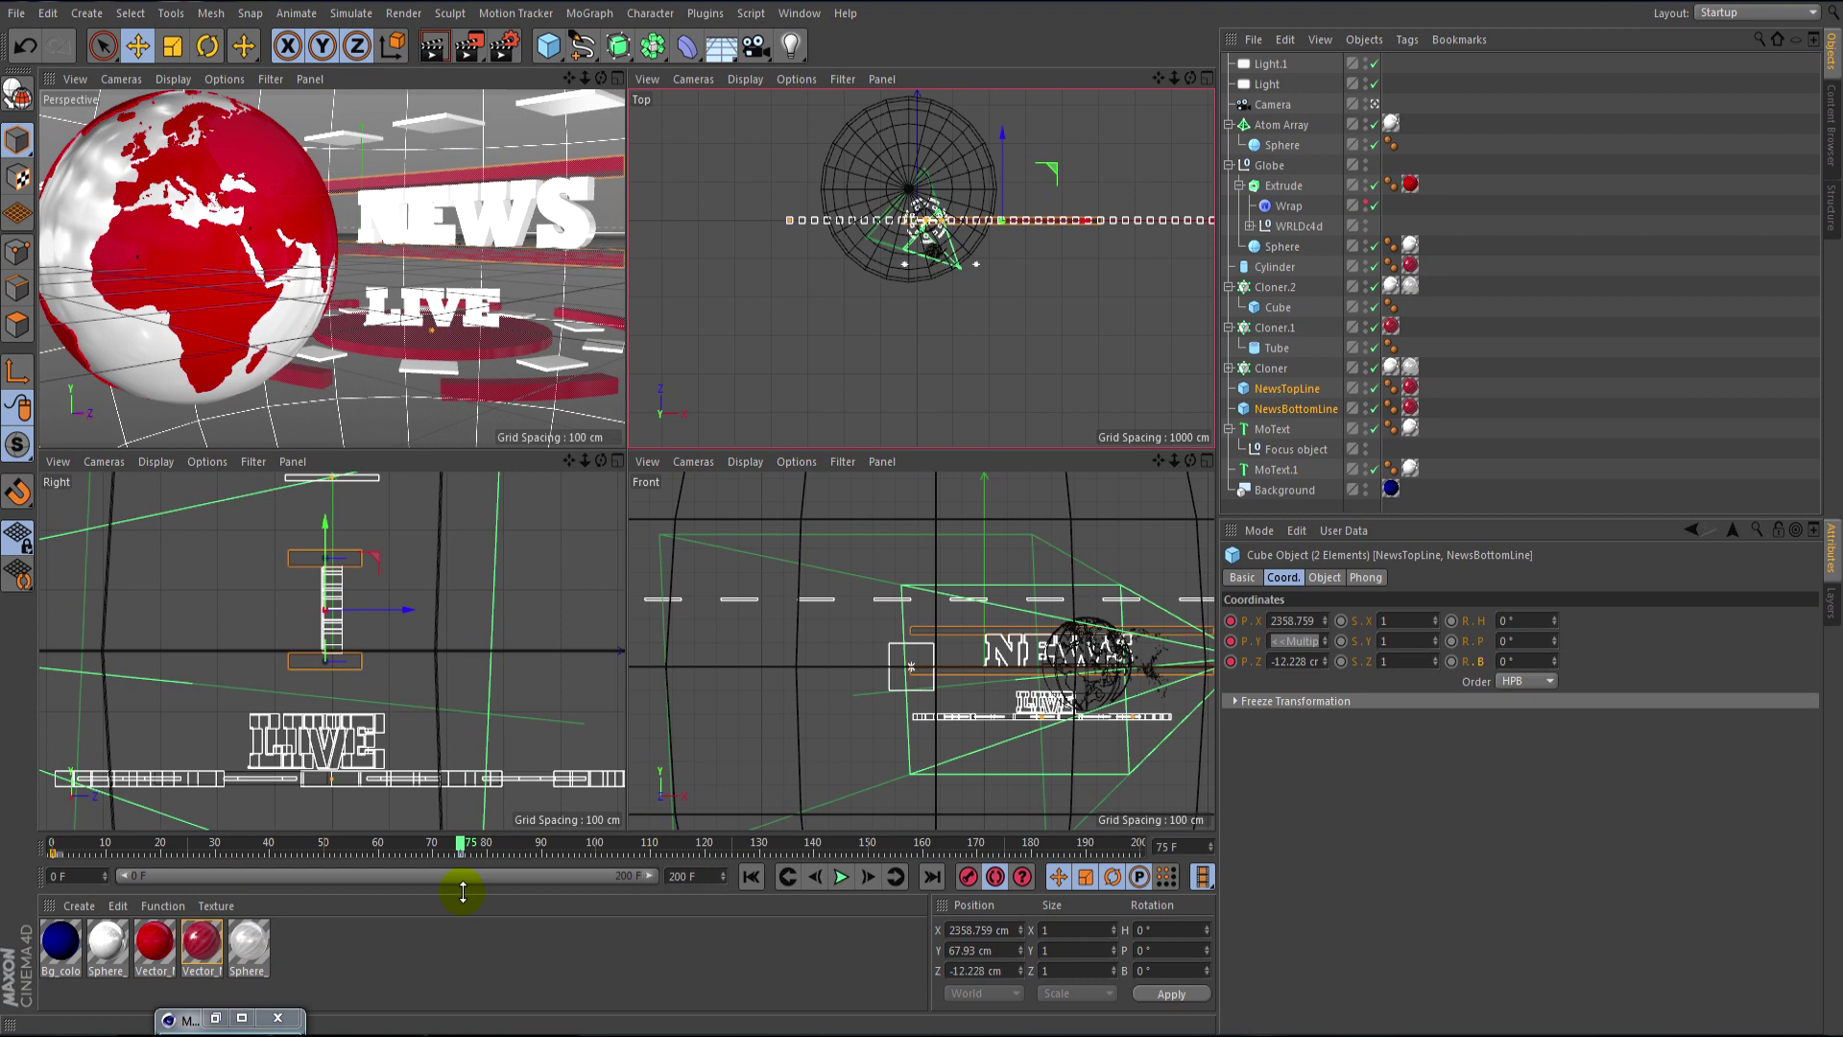
- Select the Cylinder podium and Cloner.2 and lower them slightly at the animation start
left_click(478, 332)
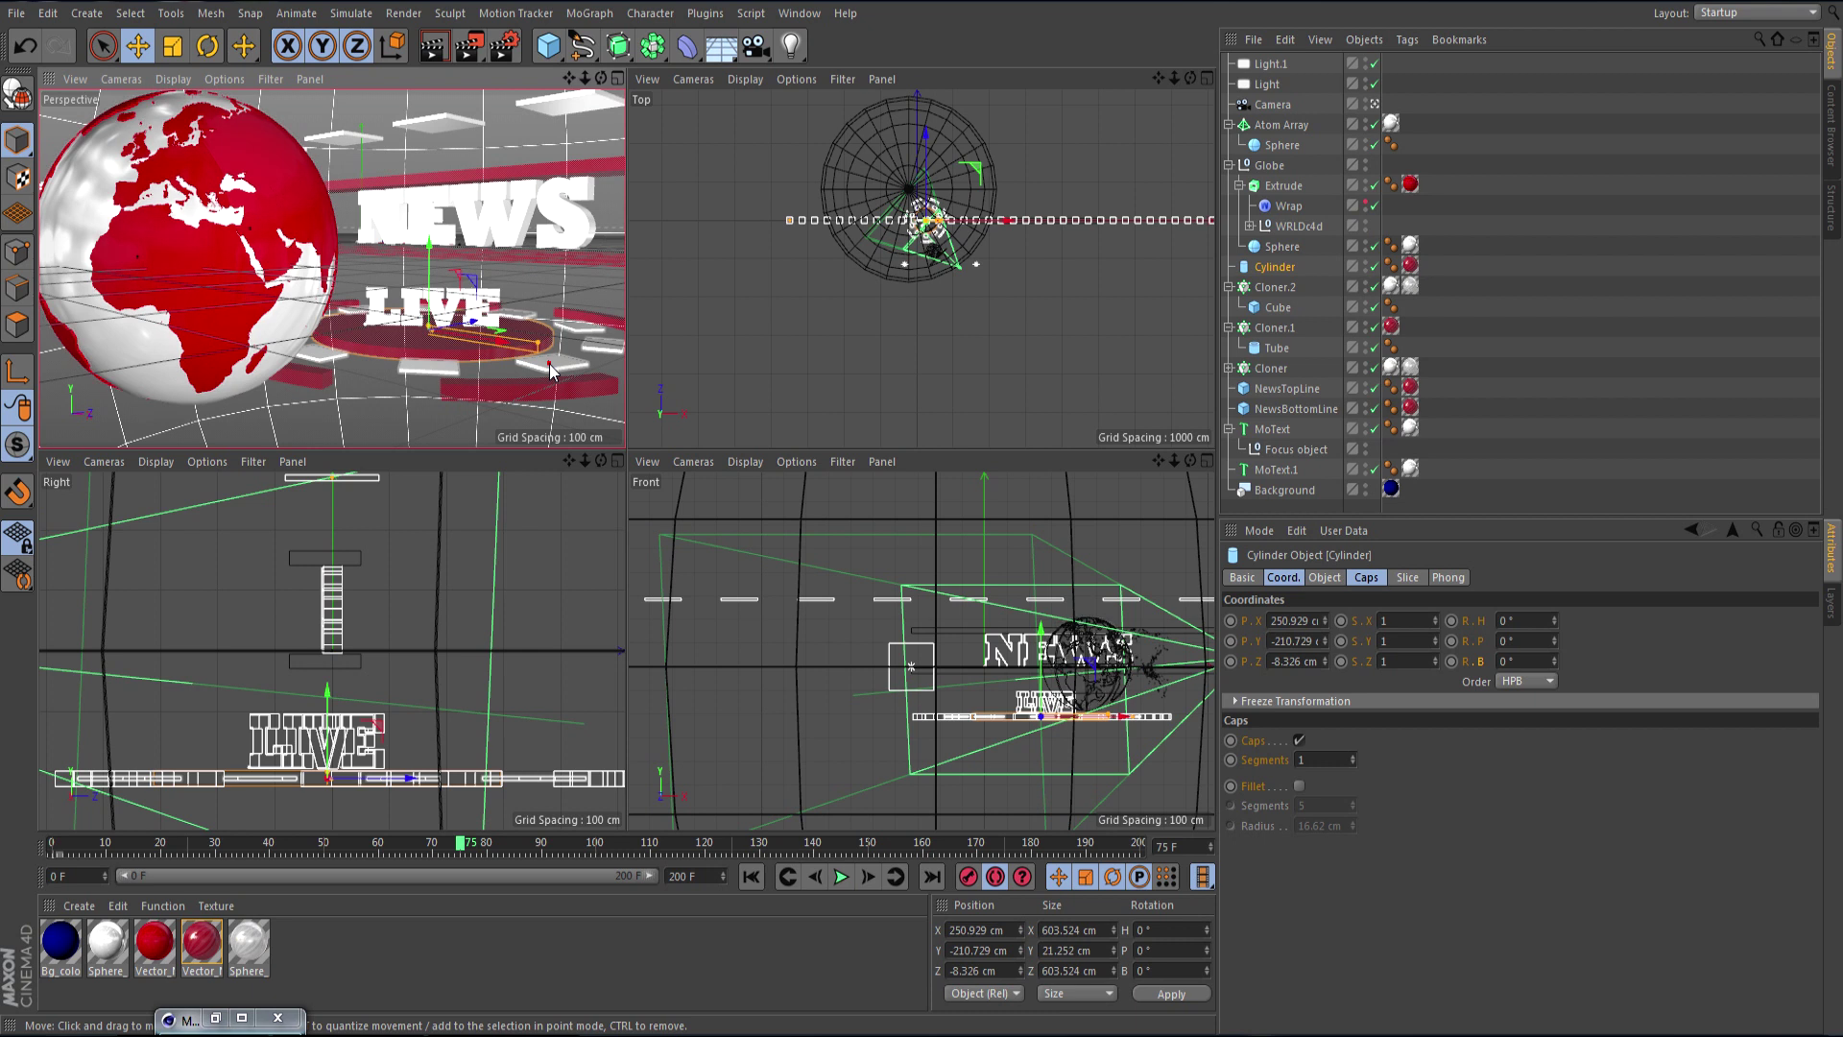
left_click(549, 365, "shift")
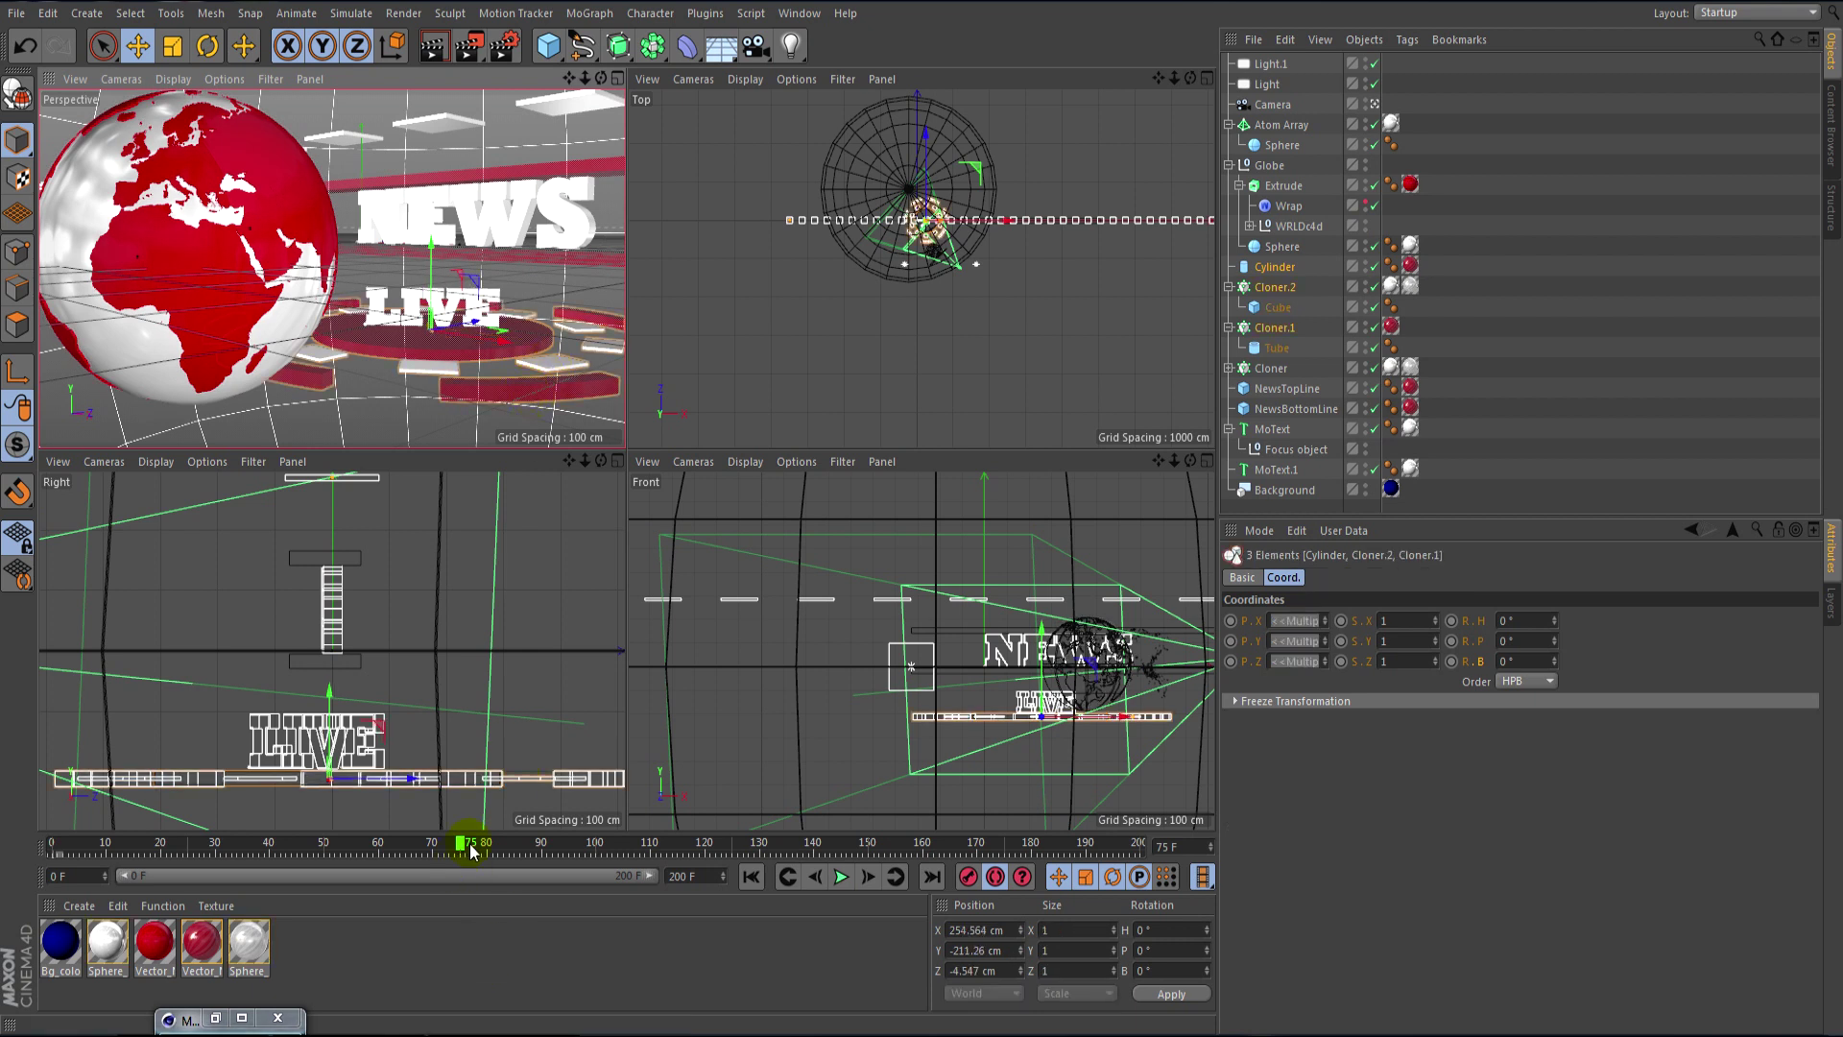
left_click_drag(462, 852, 341, 875)
mouse_move(142, 873)
left_mouse_down()
mouse_move(0, 874)
mouse_move(490, 906)
mouse_move(327, 906)
mouse_move(442, 911)
left_mouse_up()
left_click_drag(431, 252, 429, 447)
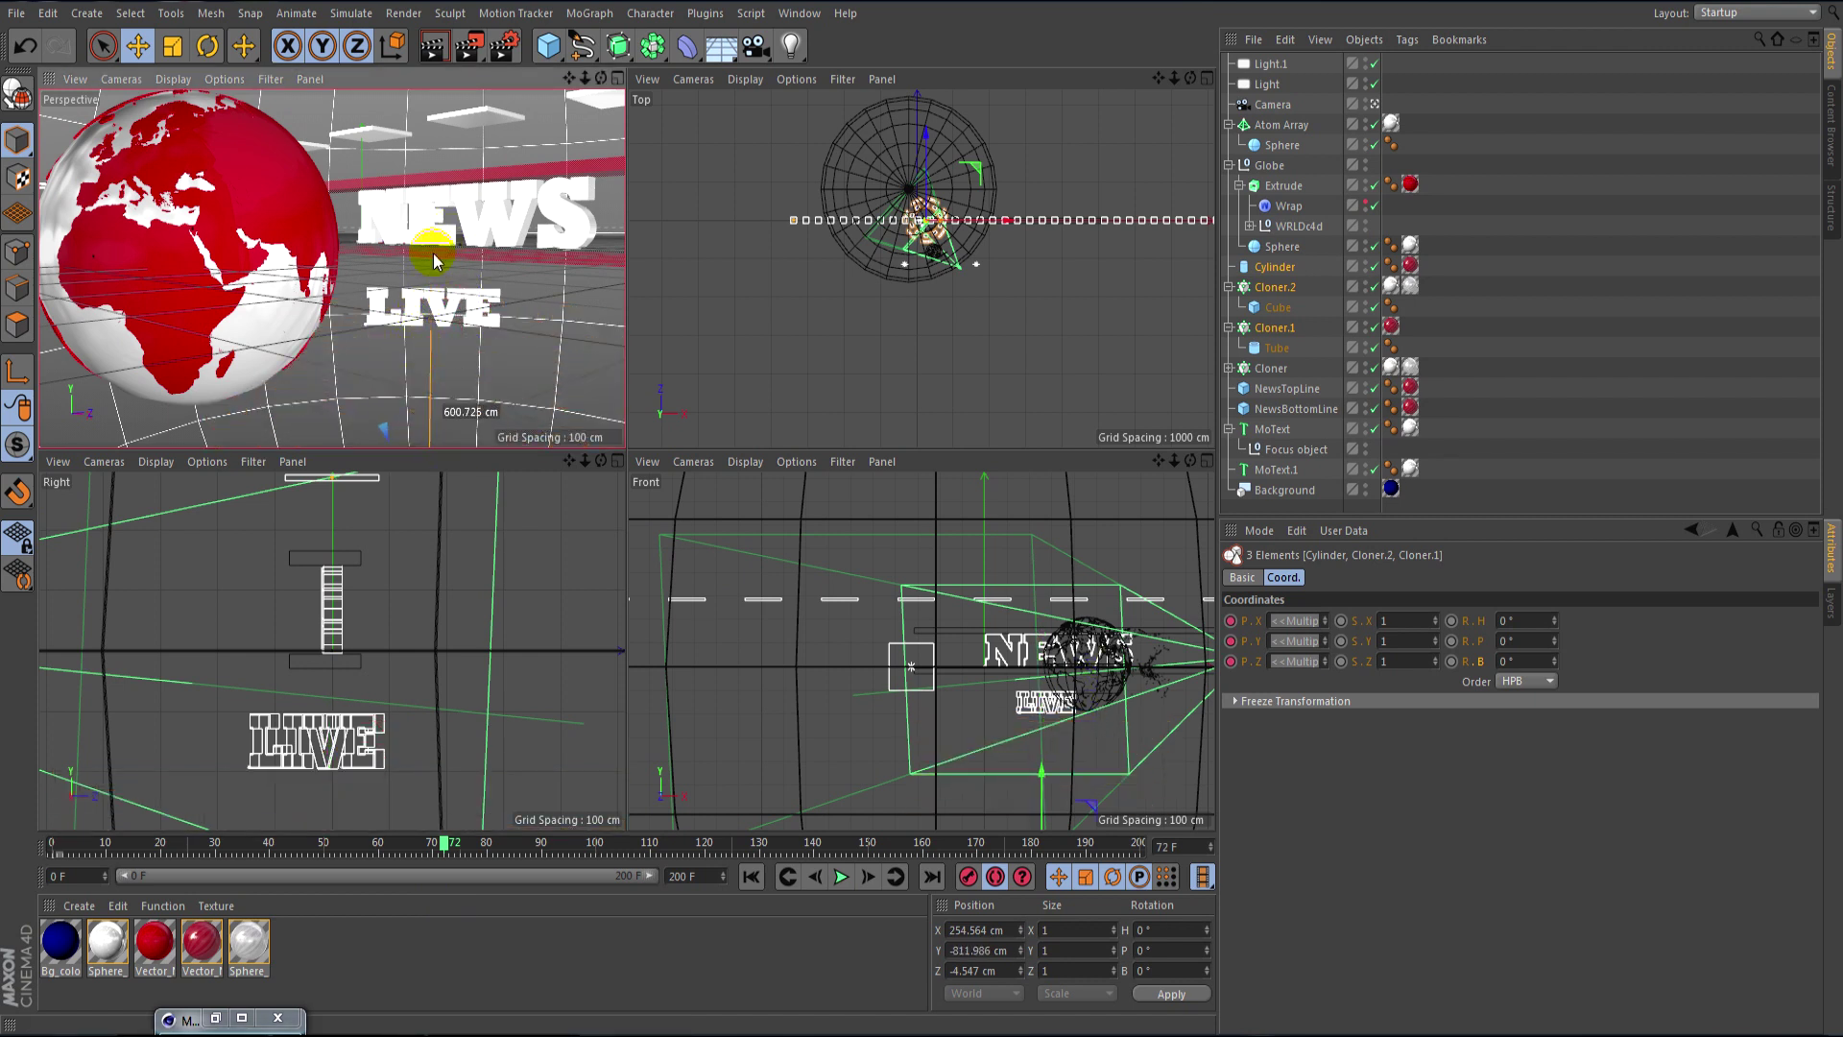
- Raise the podium and its clones to Y −214.469 cm, keyed to finish at frame 90
left_click_drag(444, 844, 433, 849)
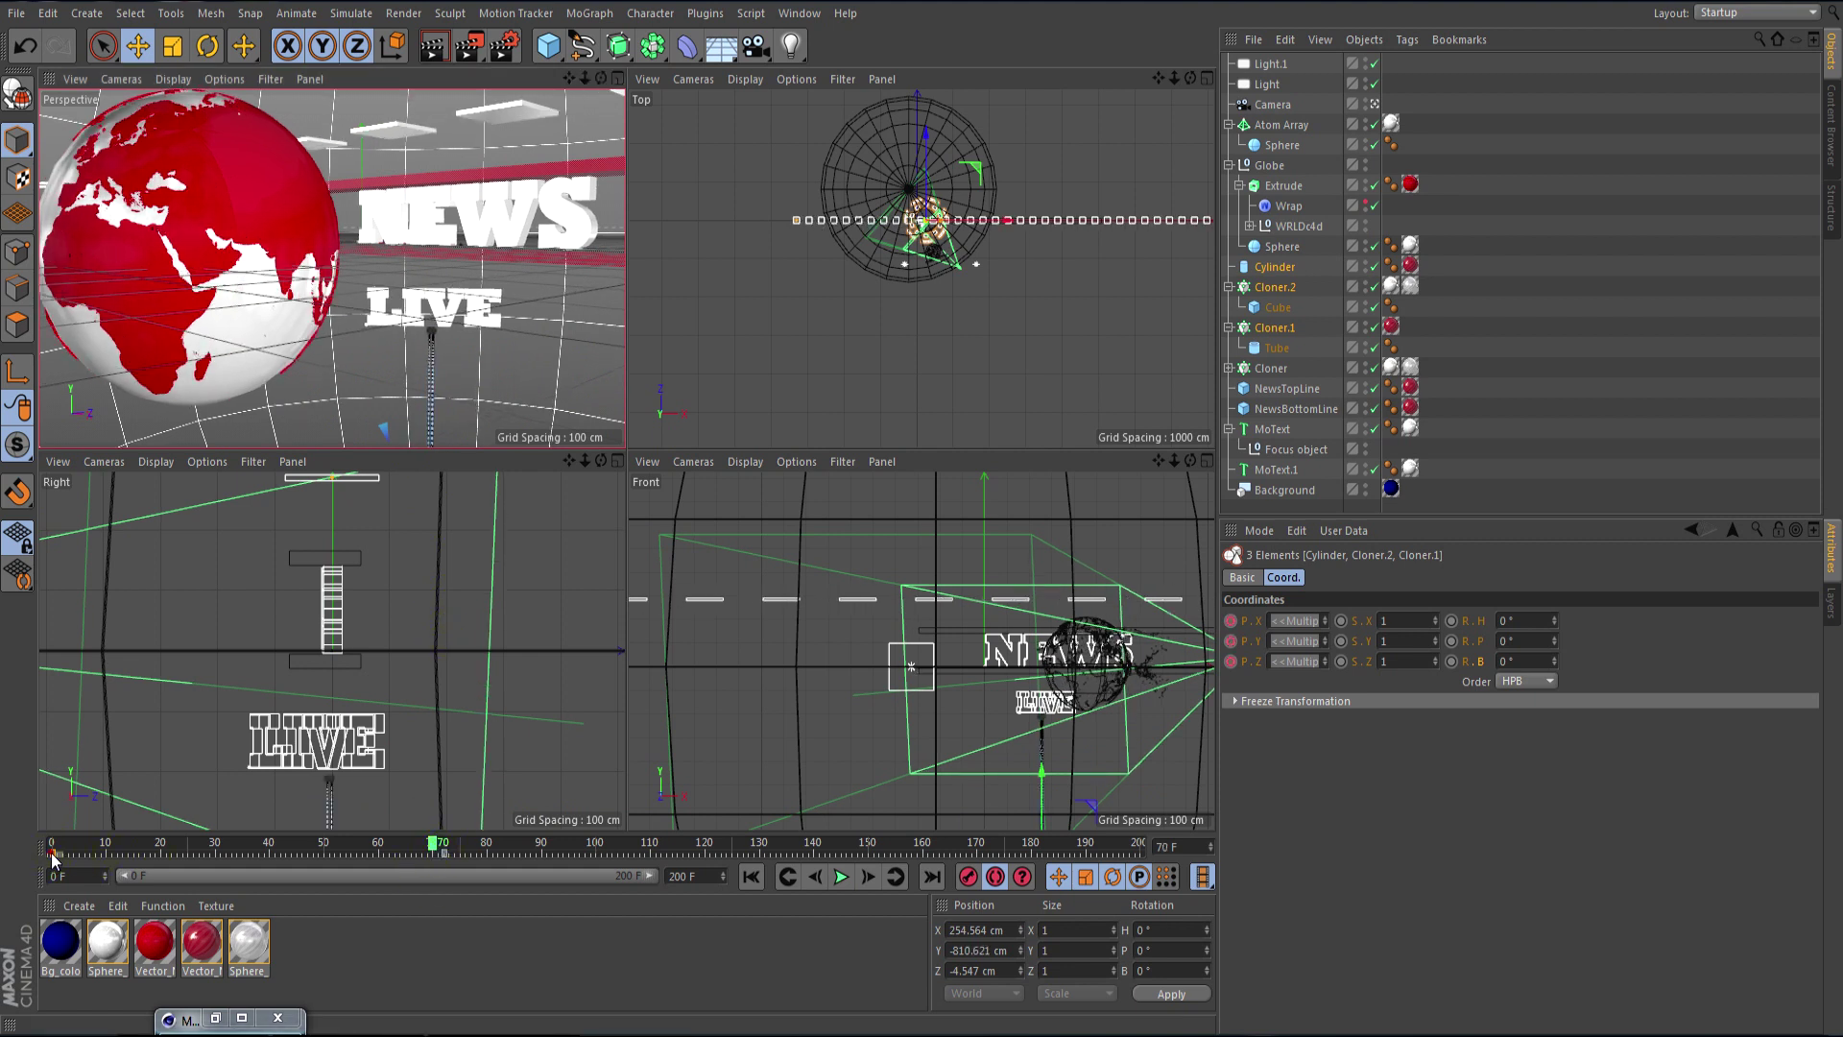
left_click_drag(434, 847, 649, 857)
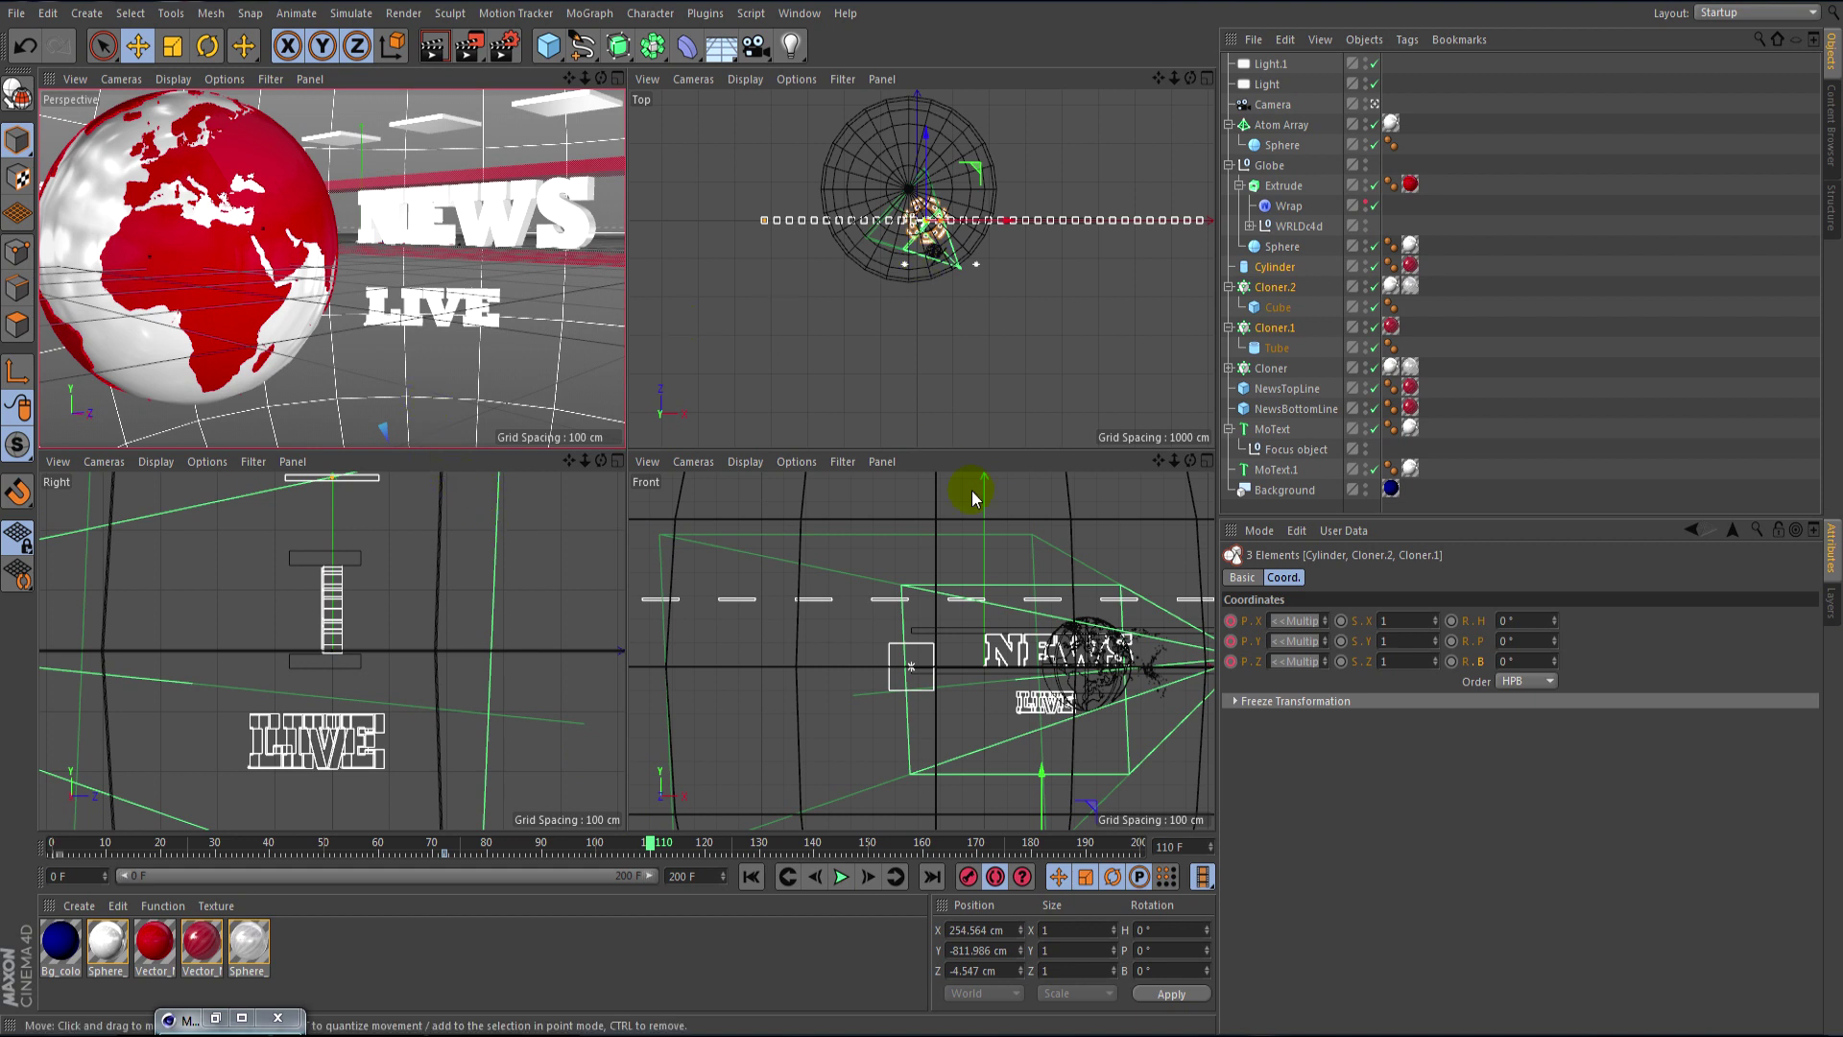
left_click_drag(1041, 768, 1056, 649)
mouse_move(653, 849)
left_mouse_down()
mouse_move(700, 850)
mouse_move(329, 855)
mouse_move(435, 873)
left_mouse_up()
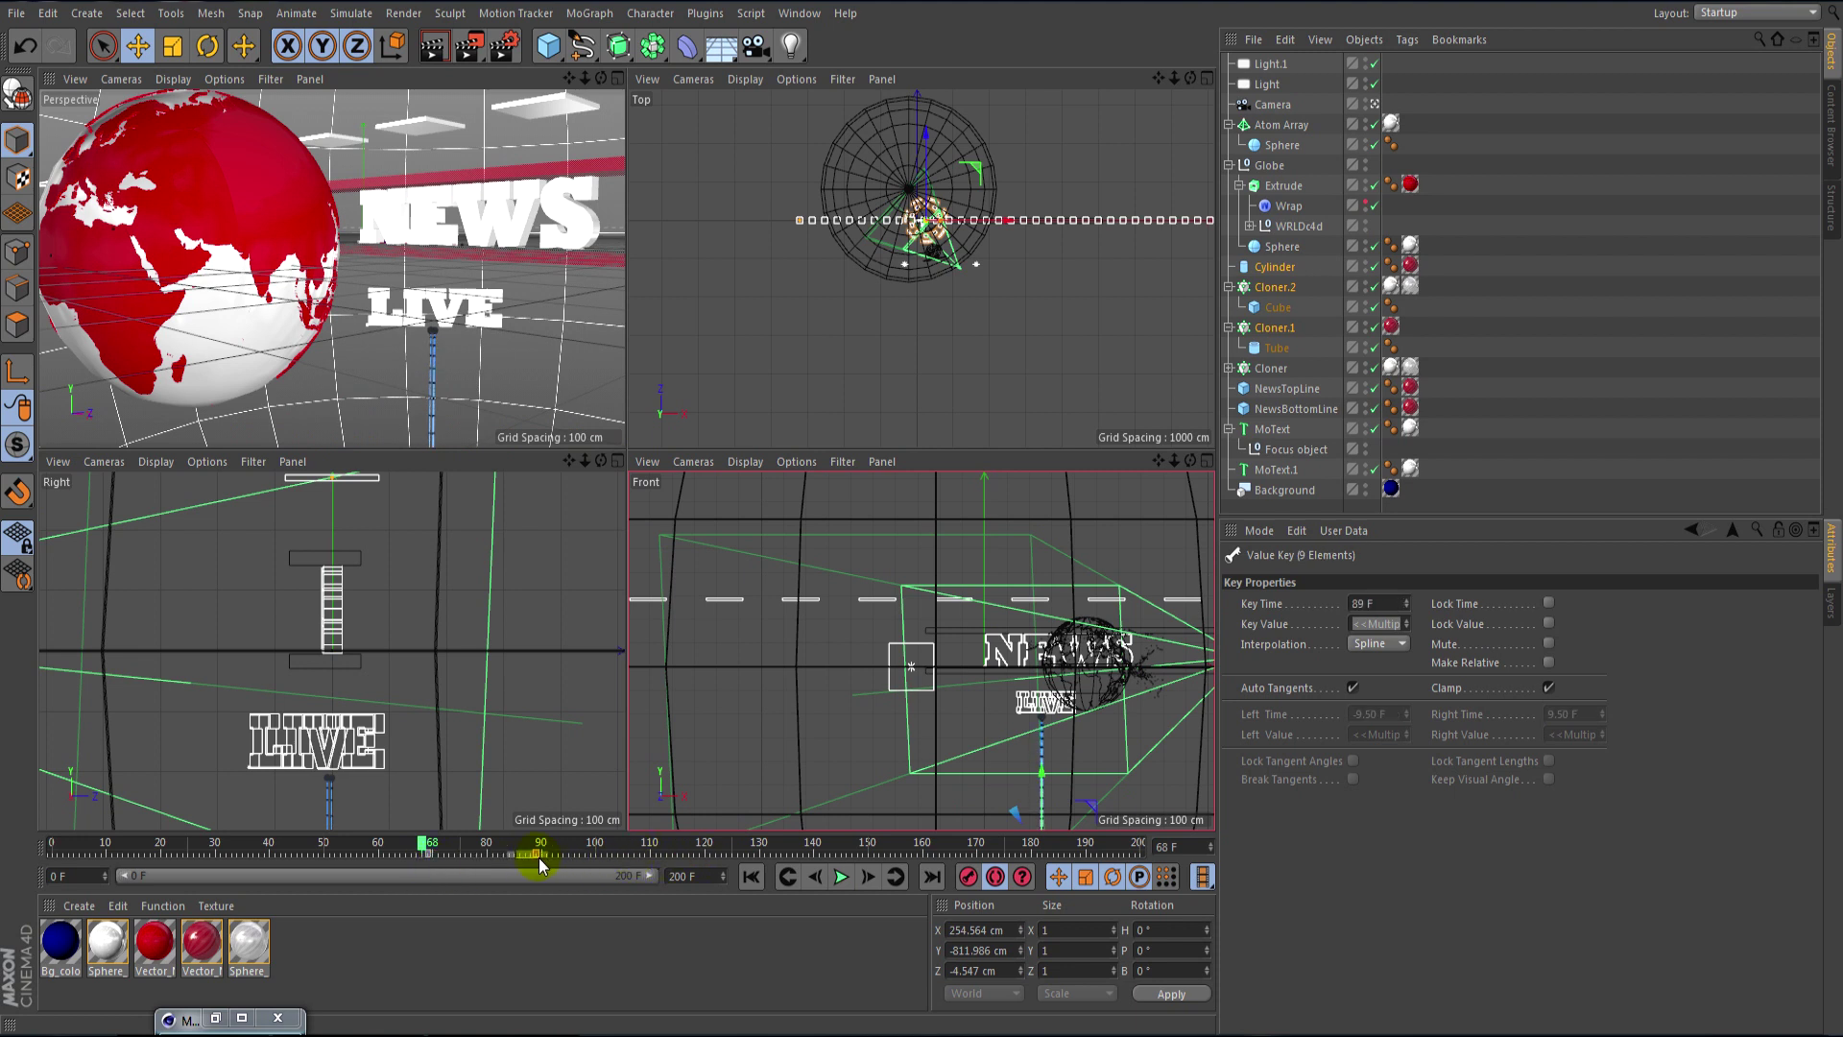
left_click_drag(428, 852, 539, 844)
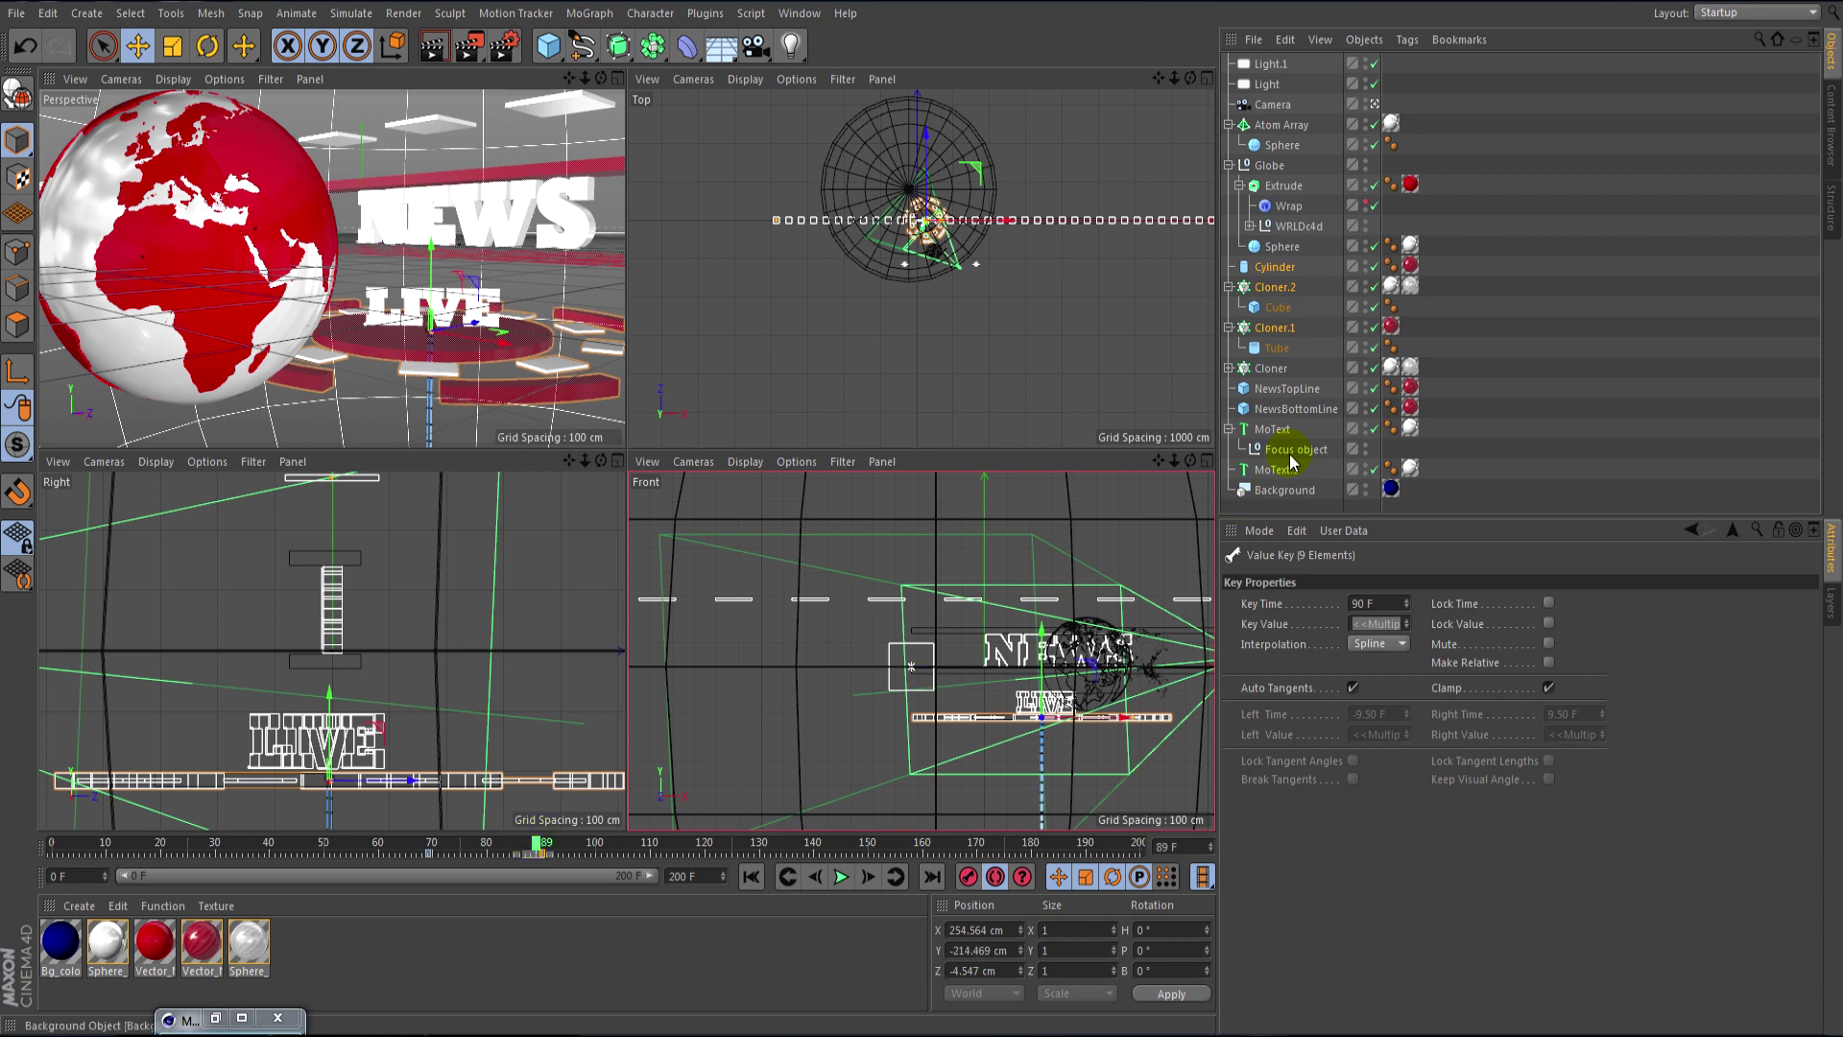
- Move the news lines' animation key from frame 49 to frame 50 and preview it
left_click(1283, 412, "shift")
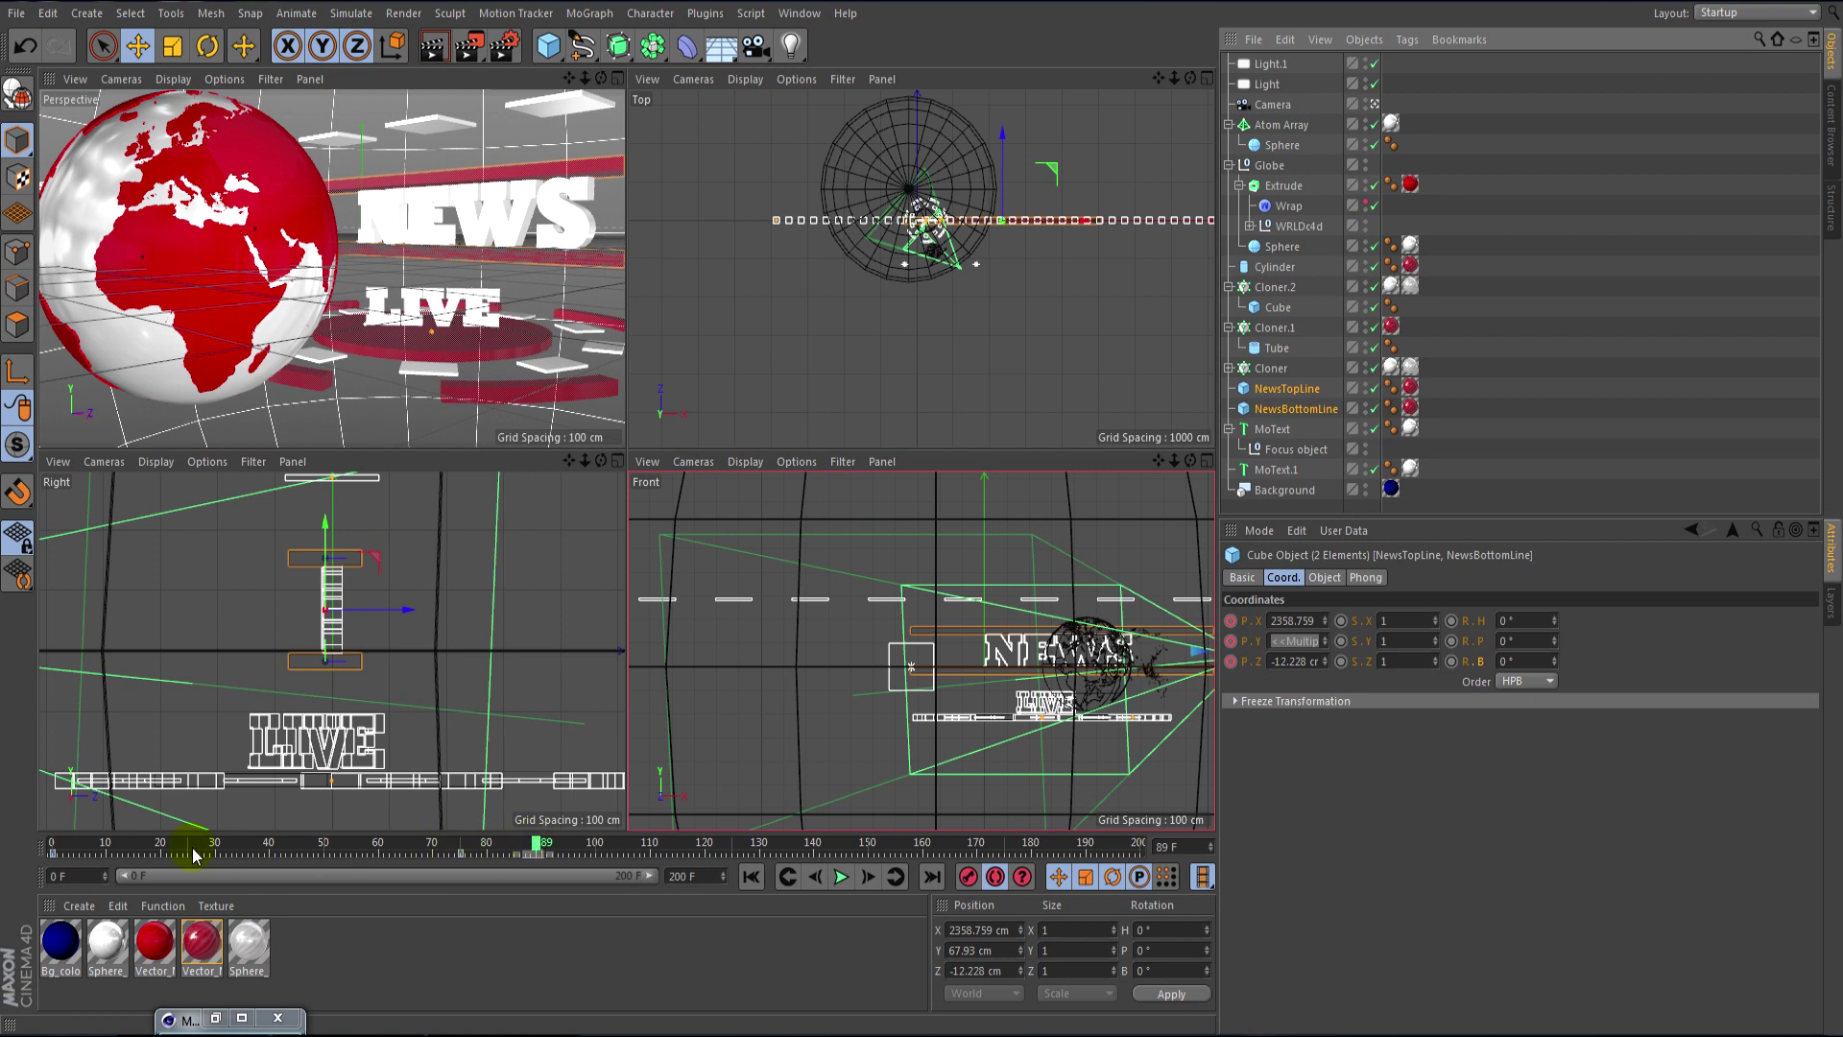
left_click(53, 853)
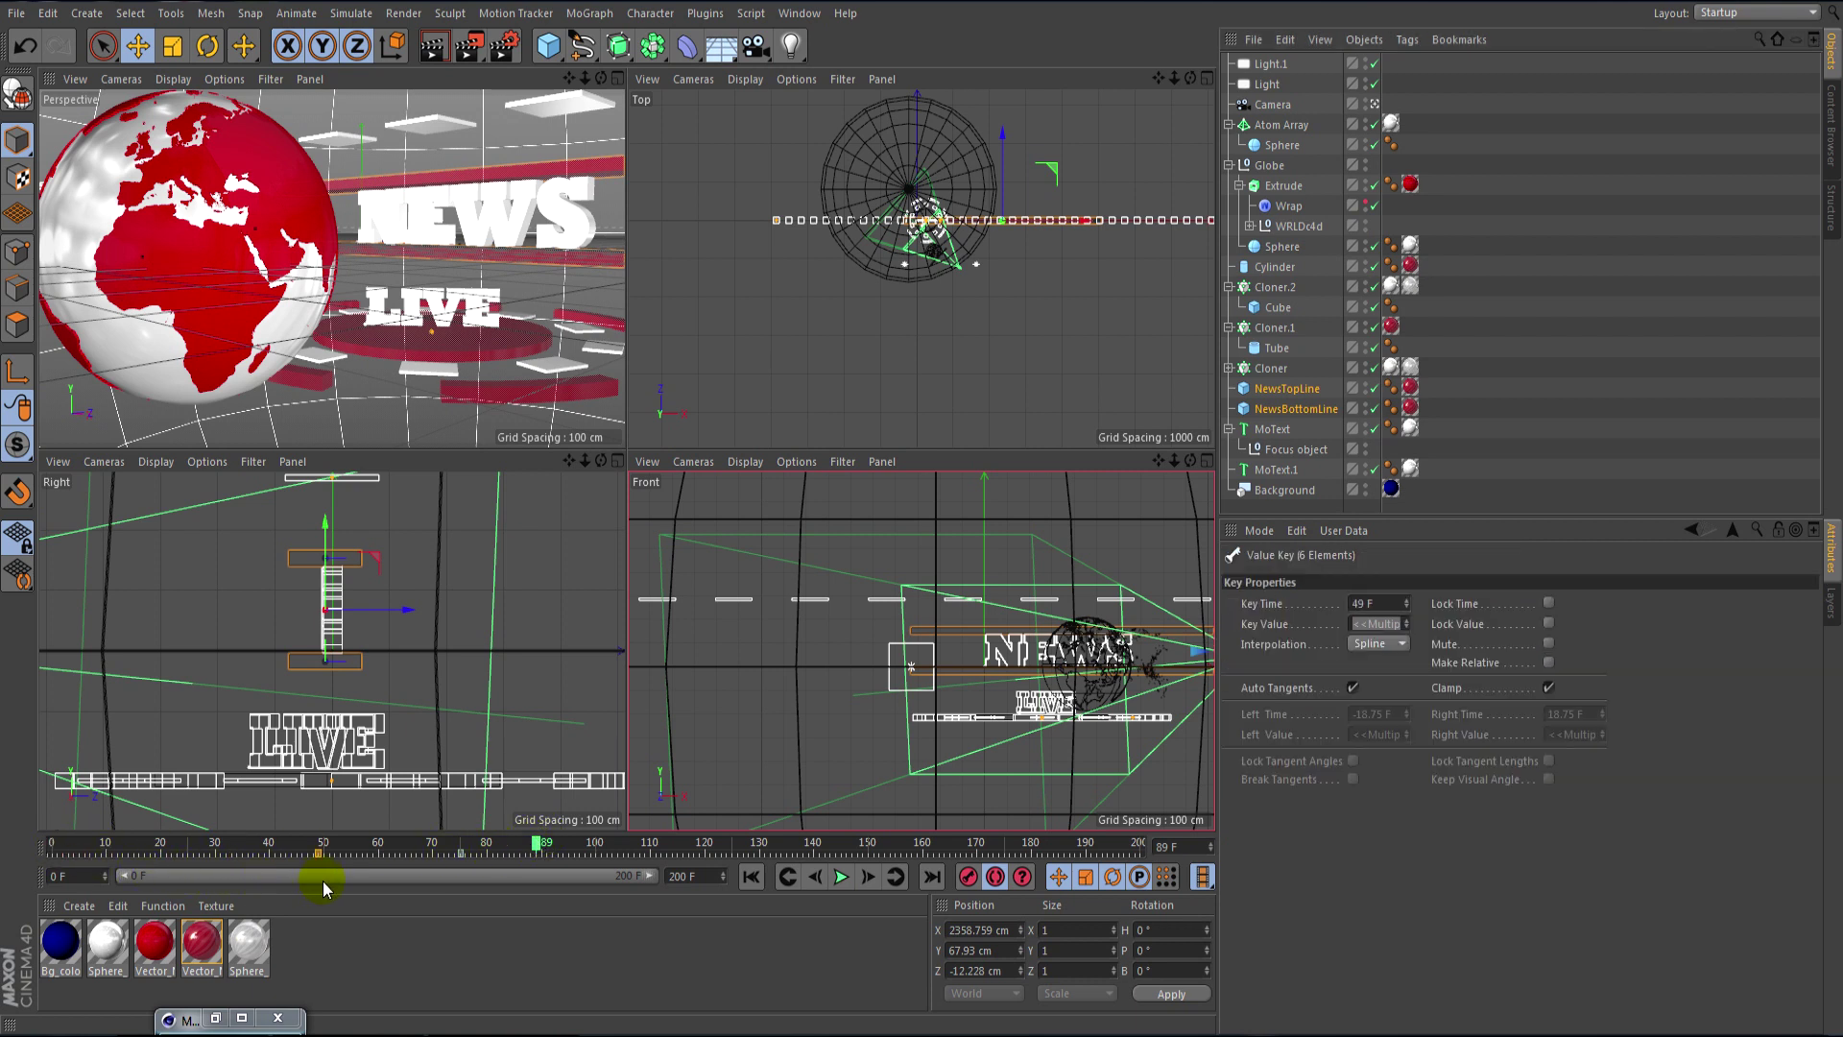
left_click_drag(293, 854, 299, 857)
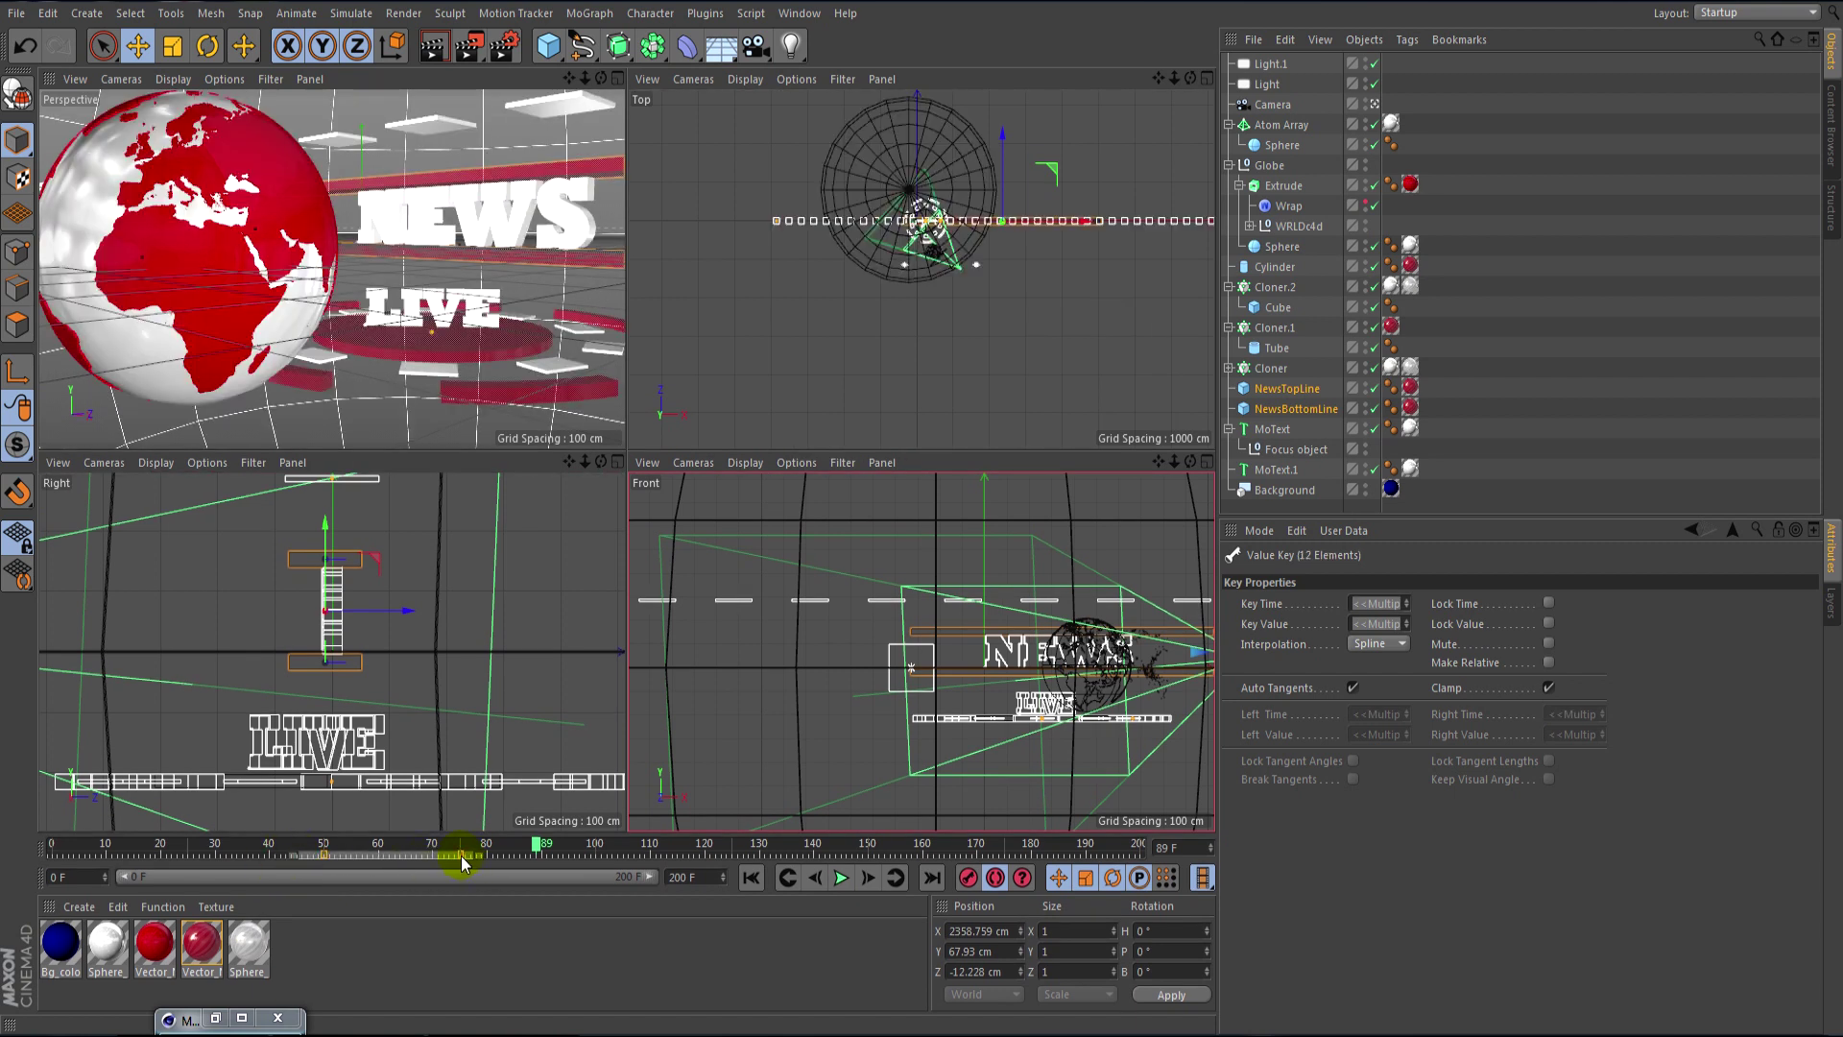
mouse_move(429, 851)
left_mouse_down()
mouse_move(5, 857)
mouse_move(544, 911)
left_mouse_up()
left_click(572, 861)
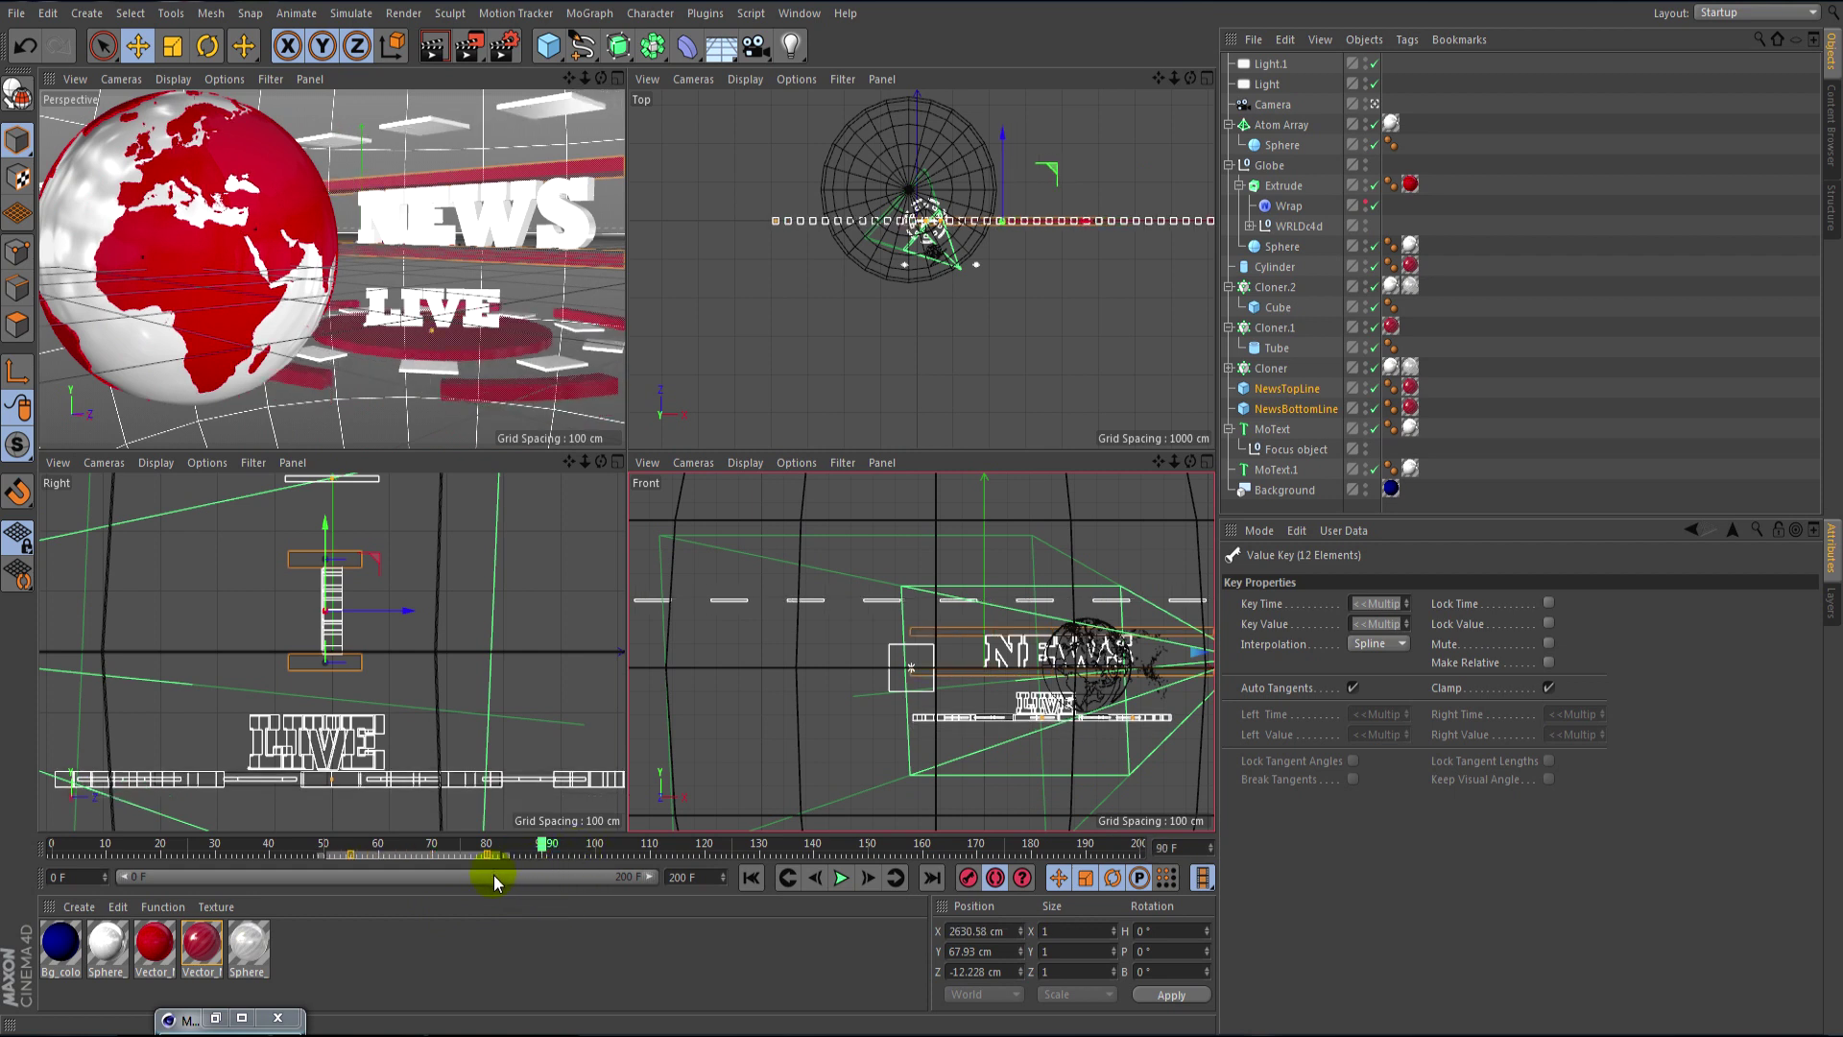
left_click(299, 853)
left_click_drag(300, 853, 489, 857)
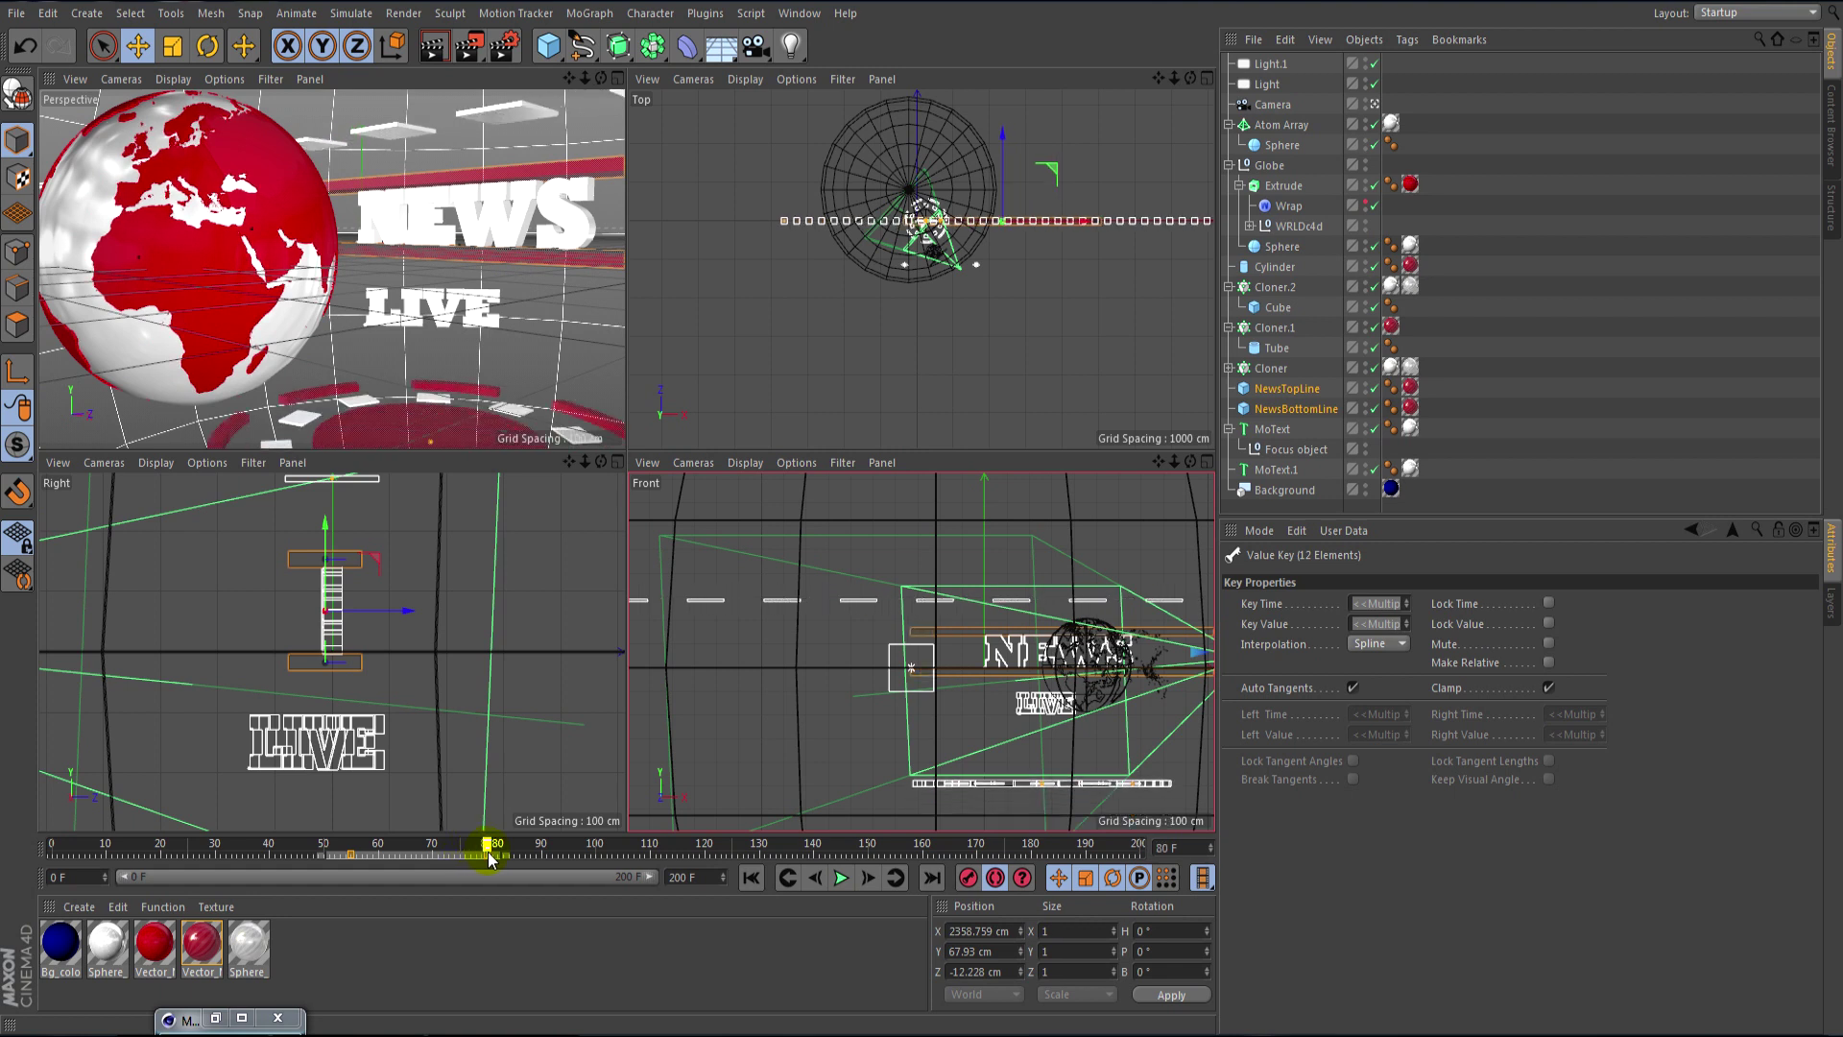
- Shift the Cylinder and Cloner.2 keys earlier on the timeline, then go to frame 85
left_click(445, 424)
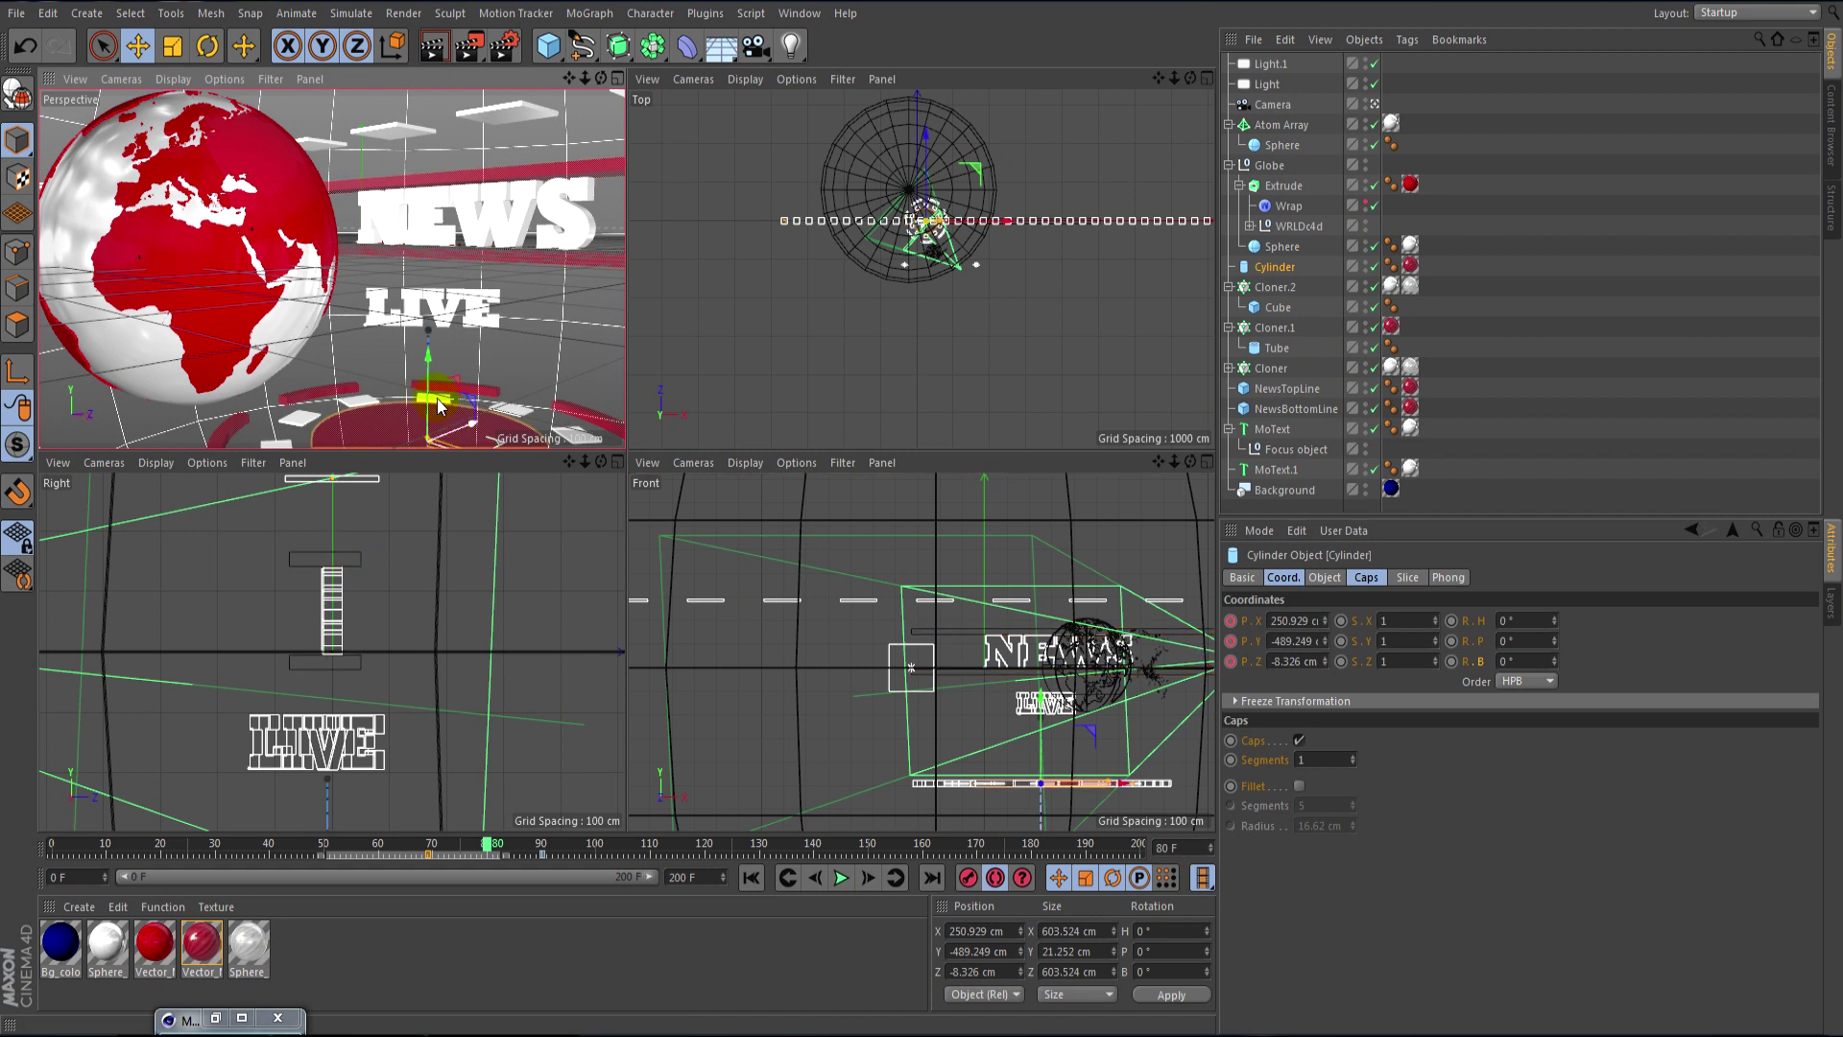
left_click(345, 406, "shift")
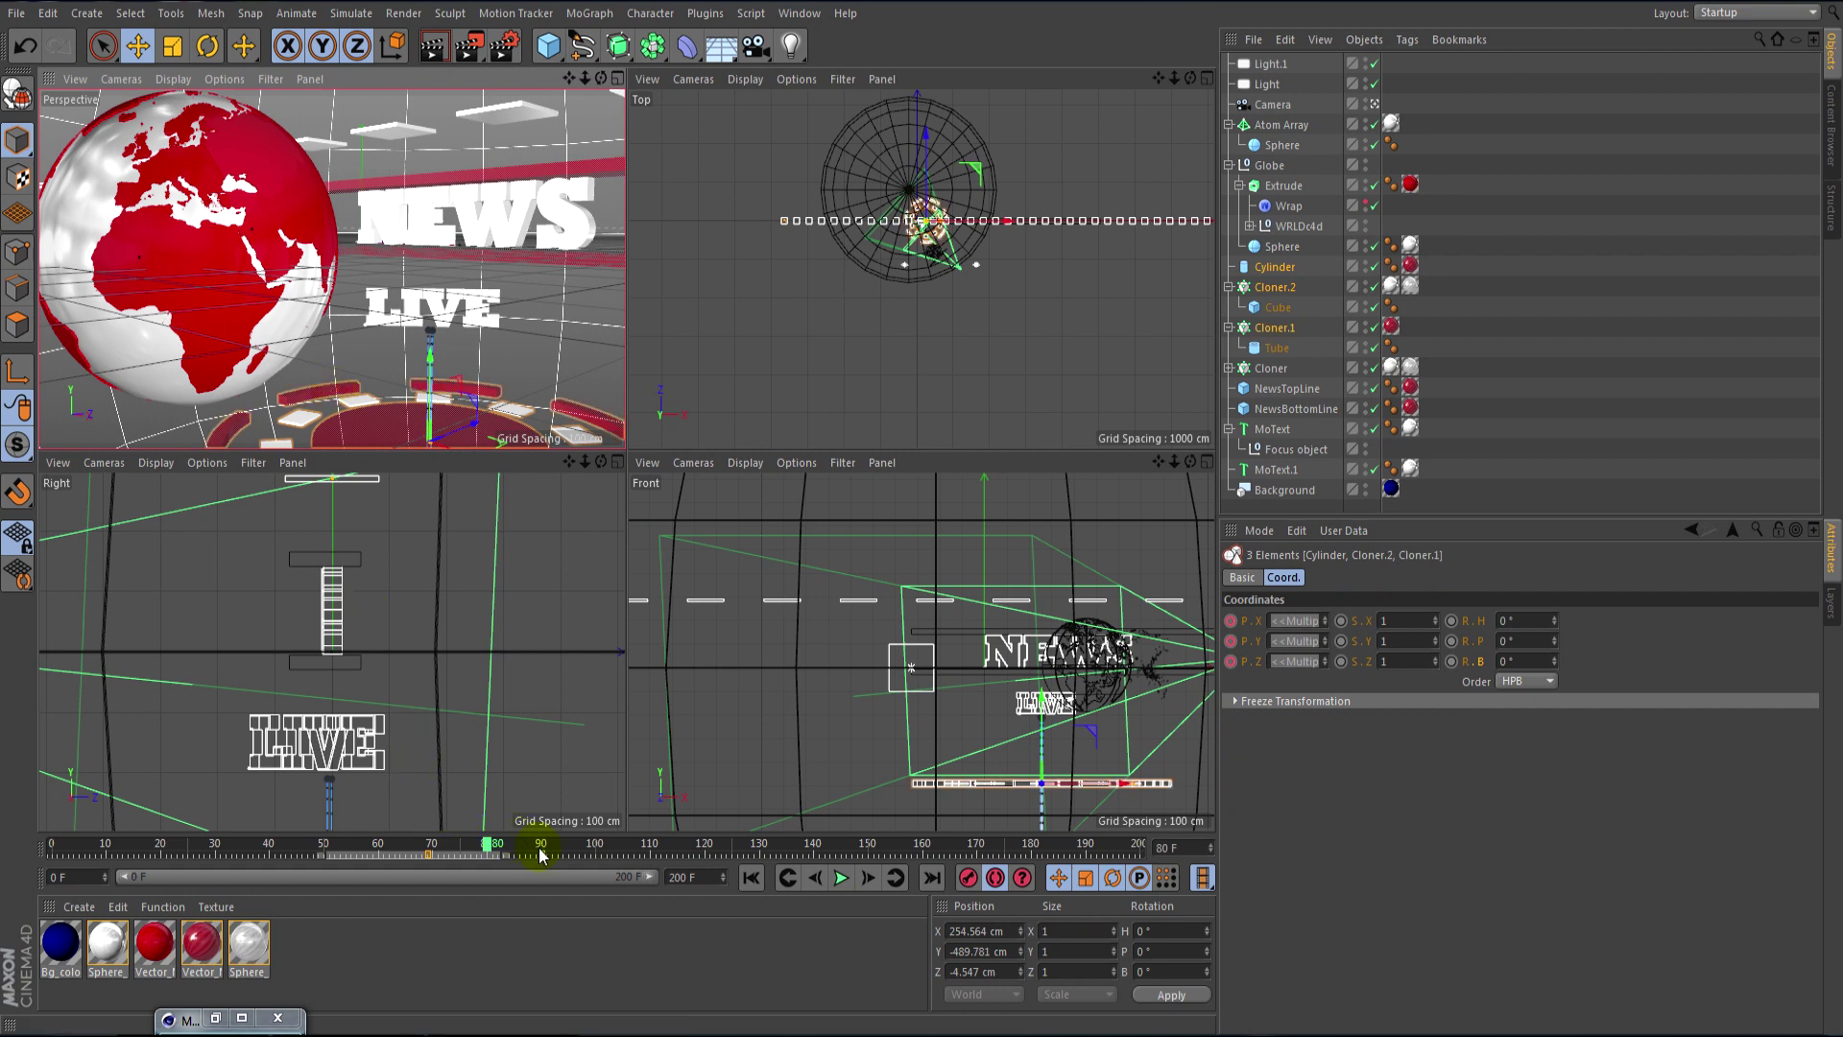
mouse_move(422, 854)
left_mouse_down()
mouse_move(309, 854)
mouse_move(515, 861)
left_mouse_up()
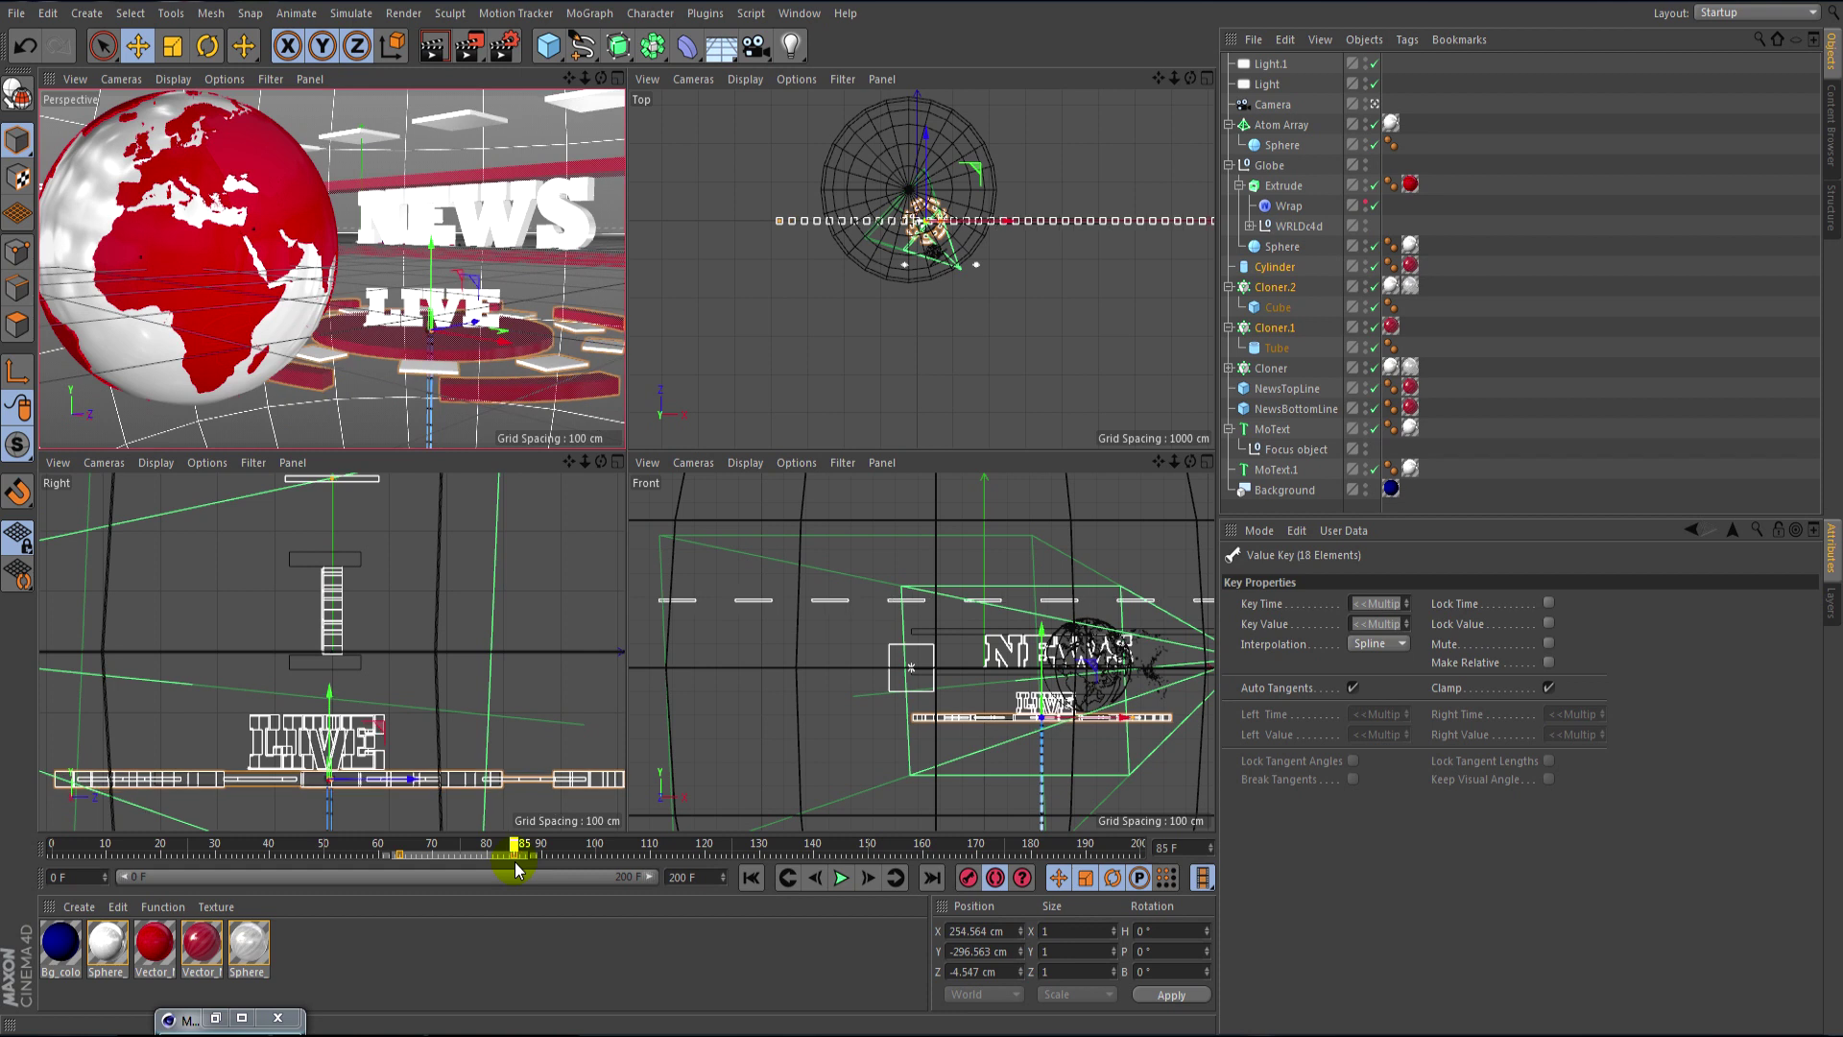
left_click(492, 213)
- Key the NEWS MoText at X 2006.455 cm at frame 39, sliding to 0 cm by frame 85
left_click(493, 213)
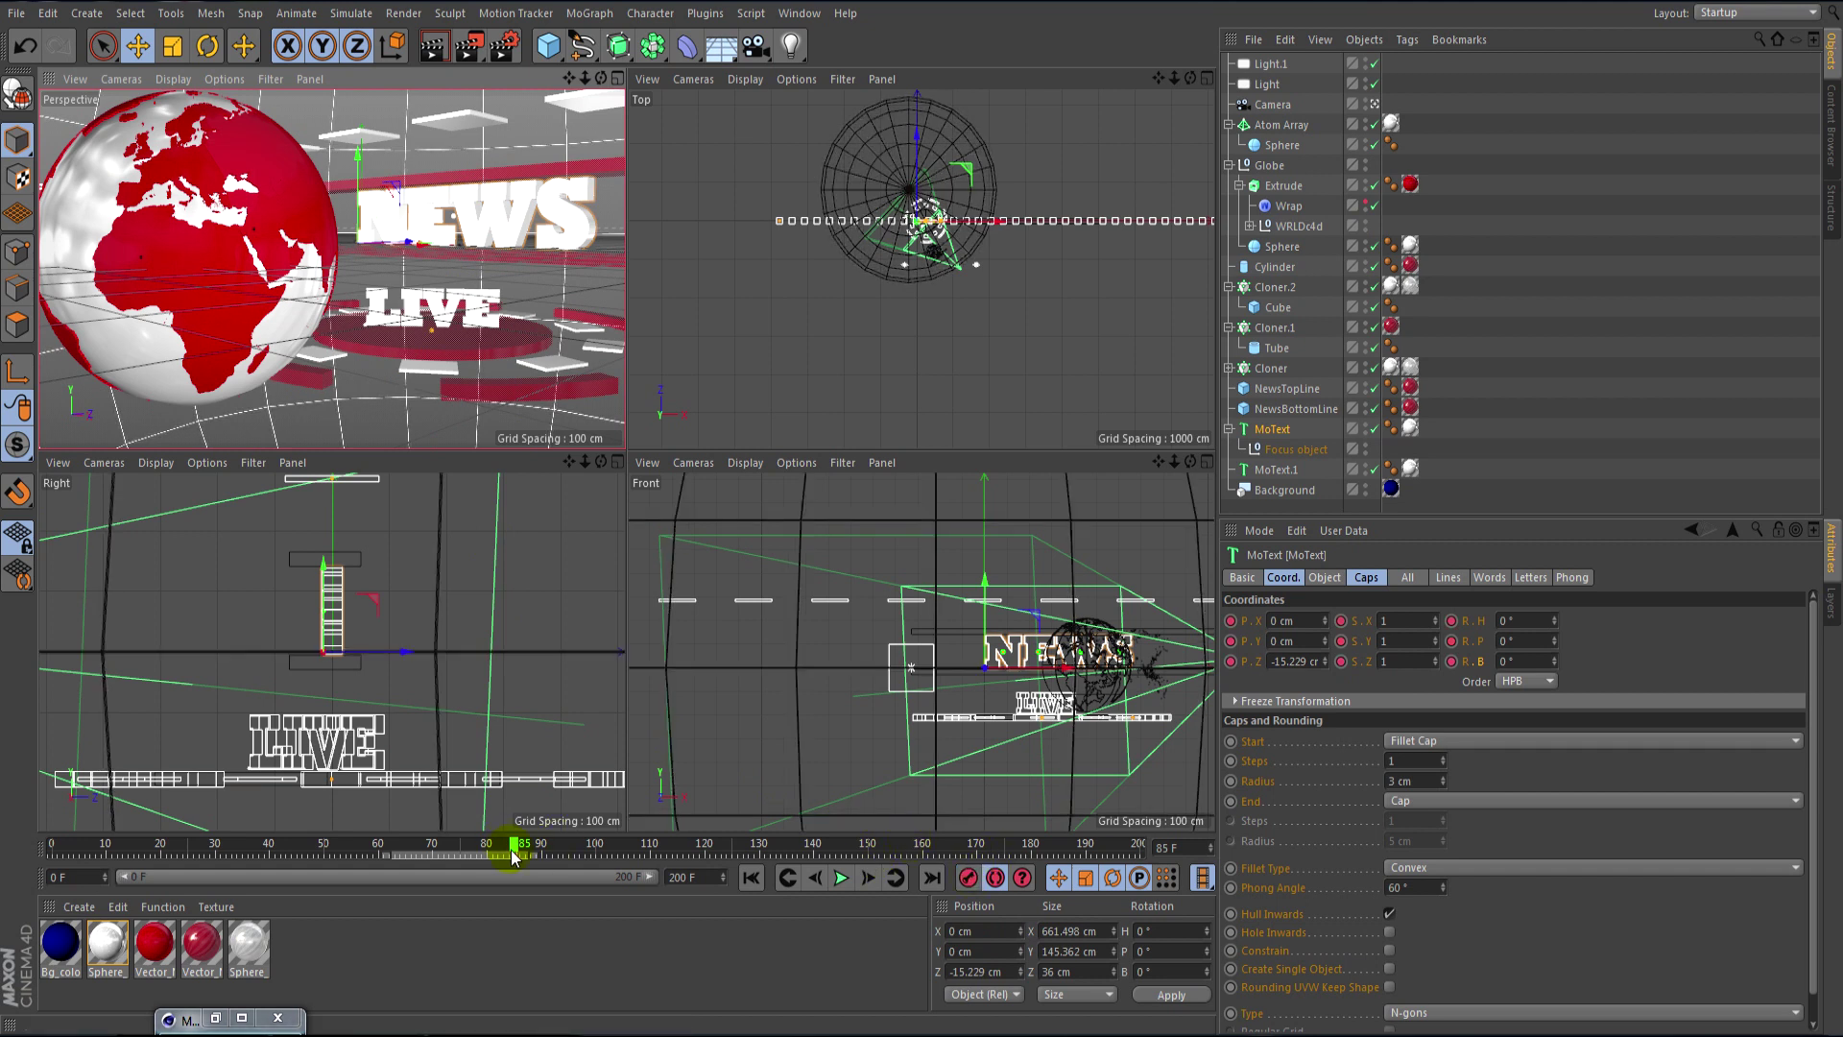
left_click_drag(514, 853, 266, 852)
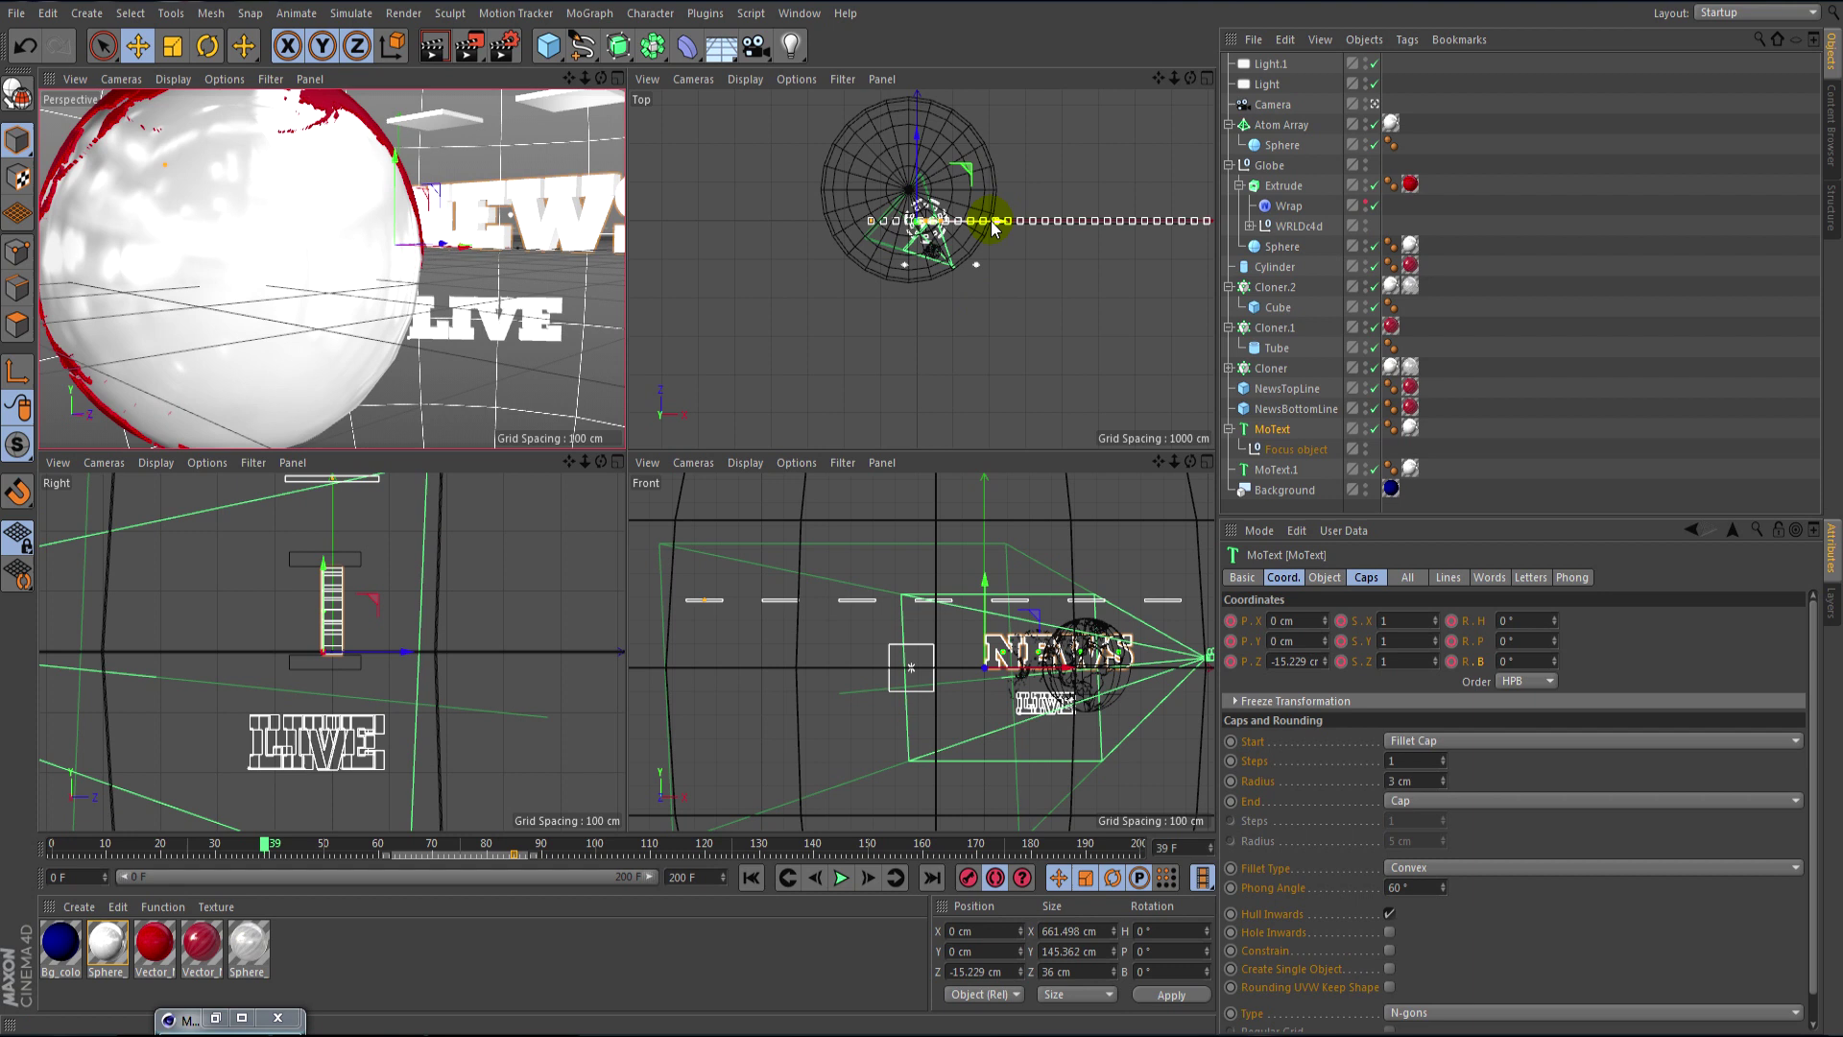
left_click_drag(993, 227, 1067, 227)
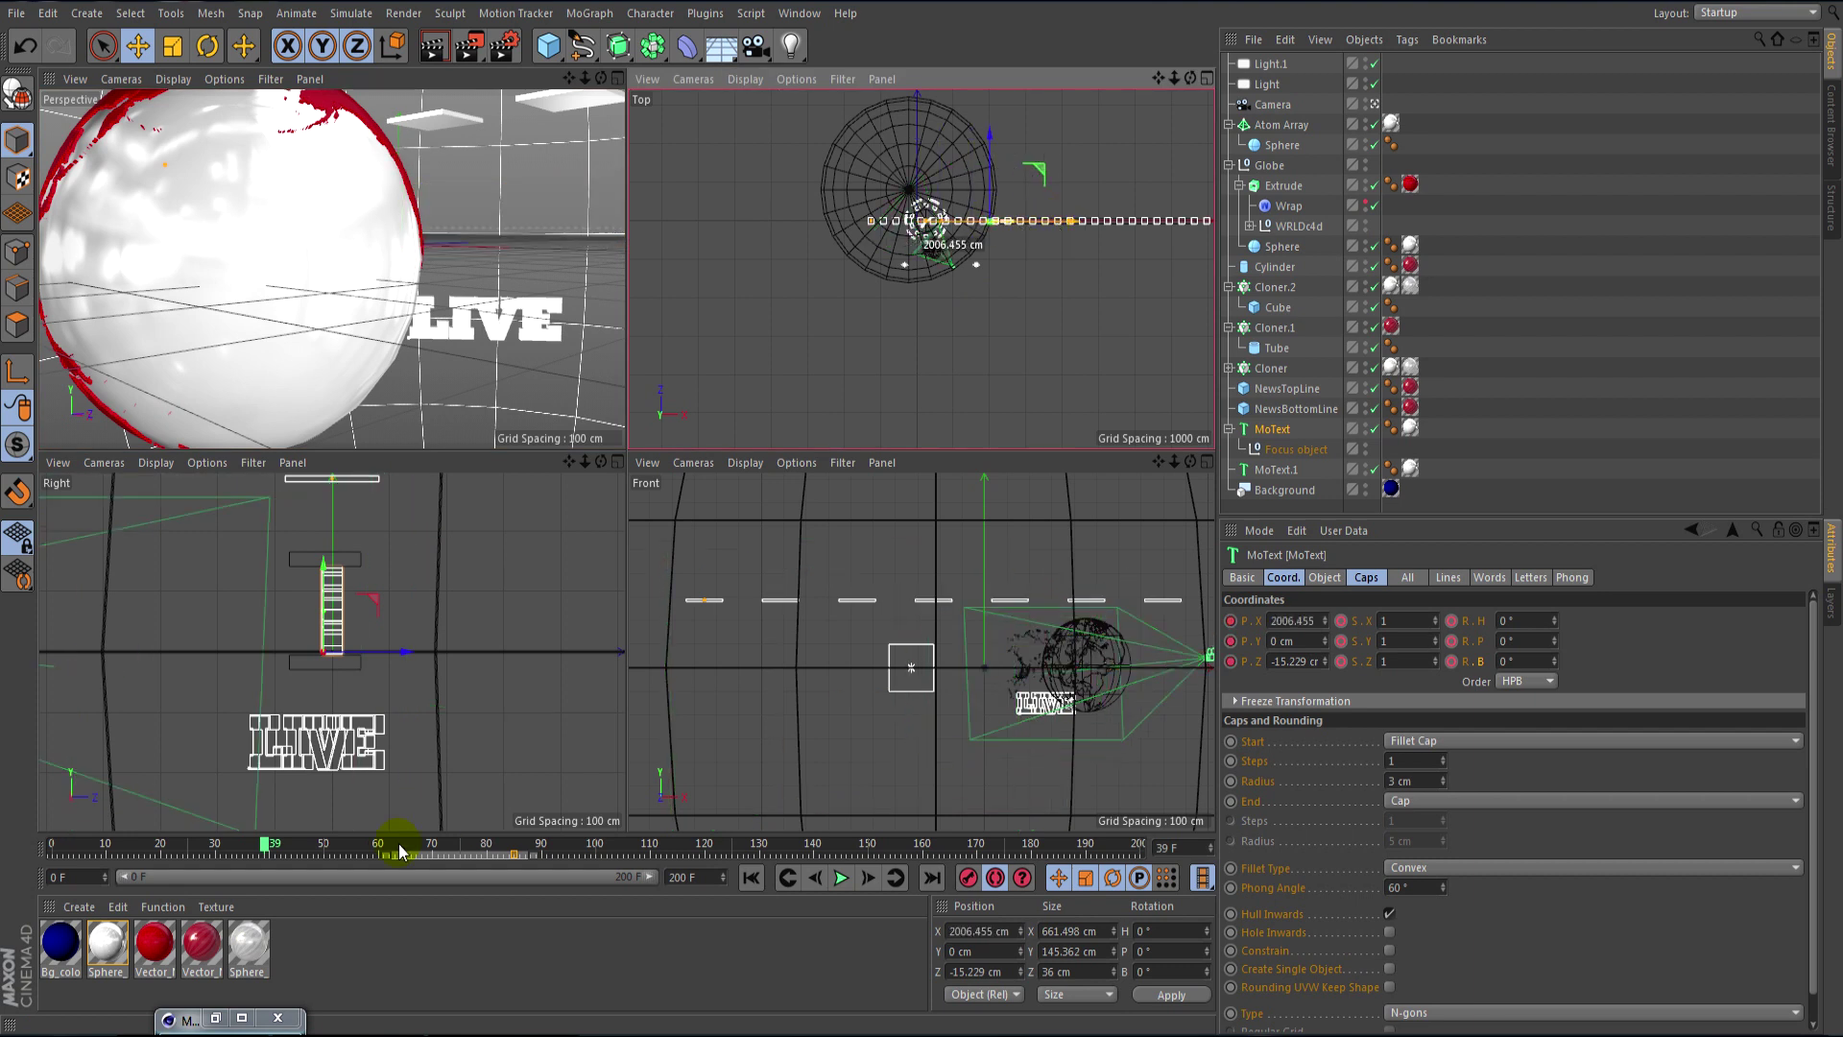
mouse_move(270, 847)
left_mouse_down()
mouse_move(350, 837)
mouse_move(538, 885)
mouse_move(516, 895)
left_mouse_up()
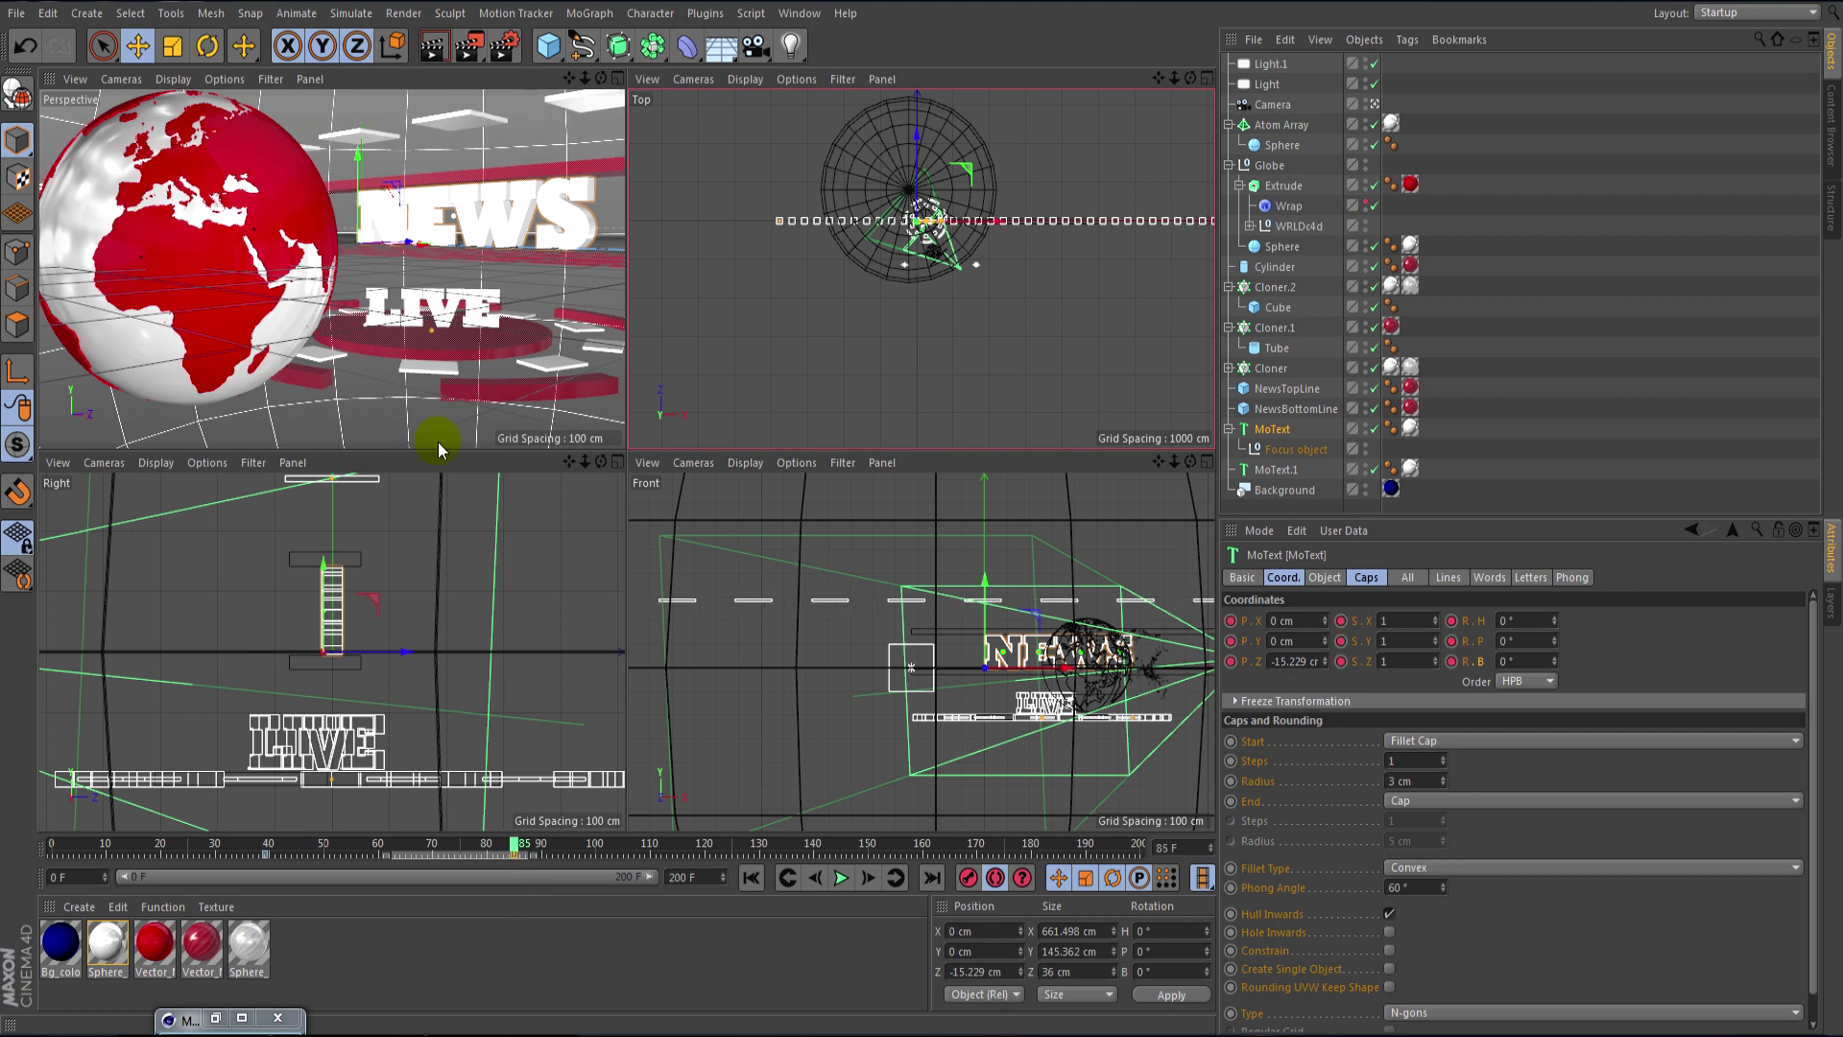
- Key MoText.1 (LIVE) offset to X 777.06, Z 399.524 cm around frame 77
left_click(453, 305)
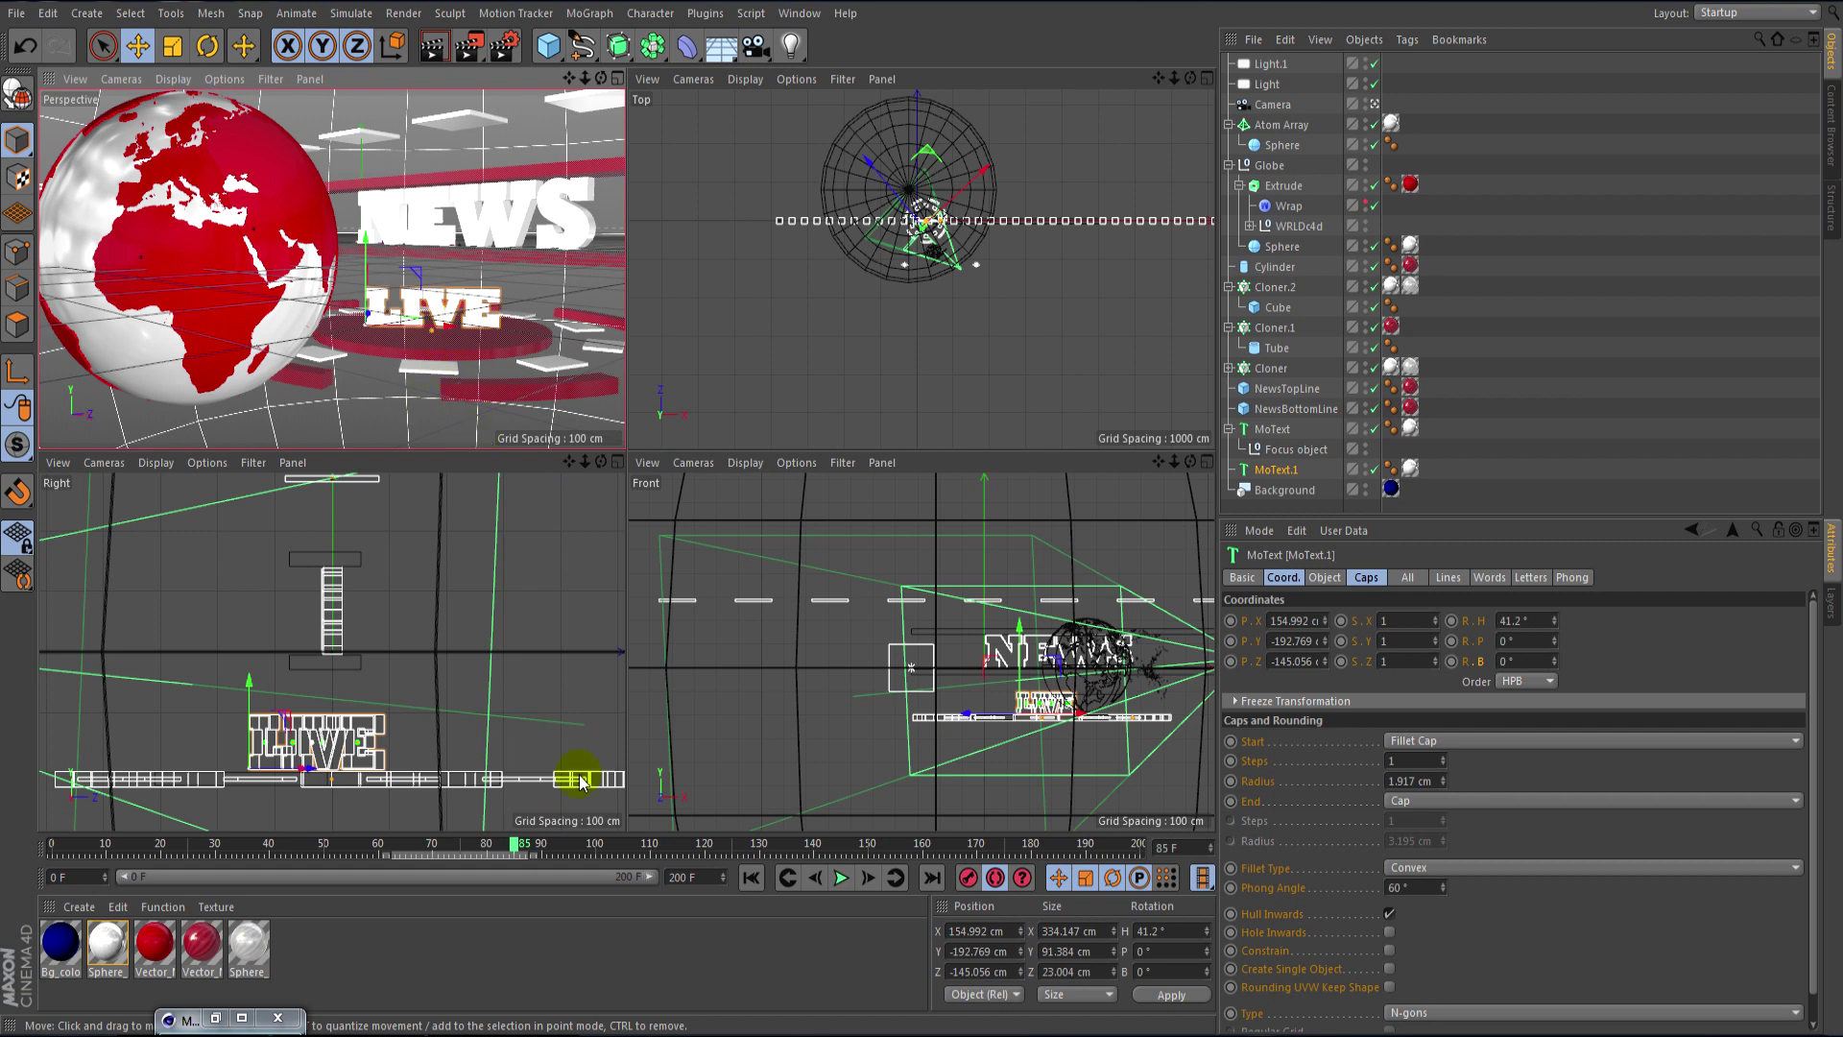
mouse_move(521, 845)
left_mouse_down()
mouse_move(413, 861)
mouse_move(542, 845)
left_mouse_up()
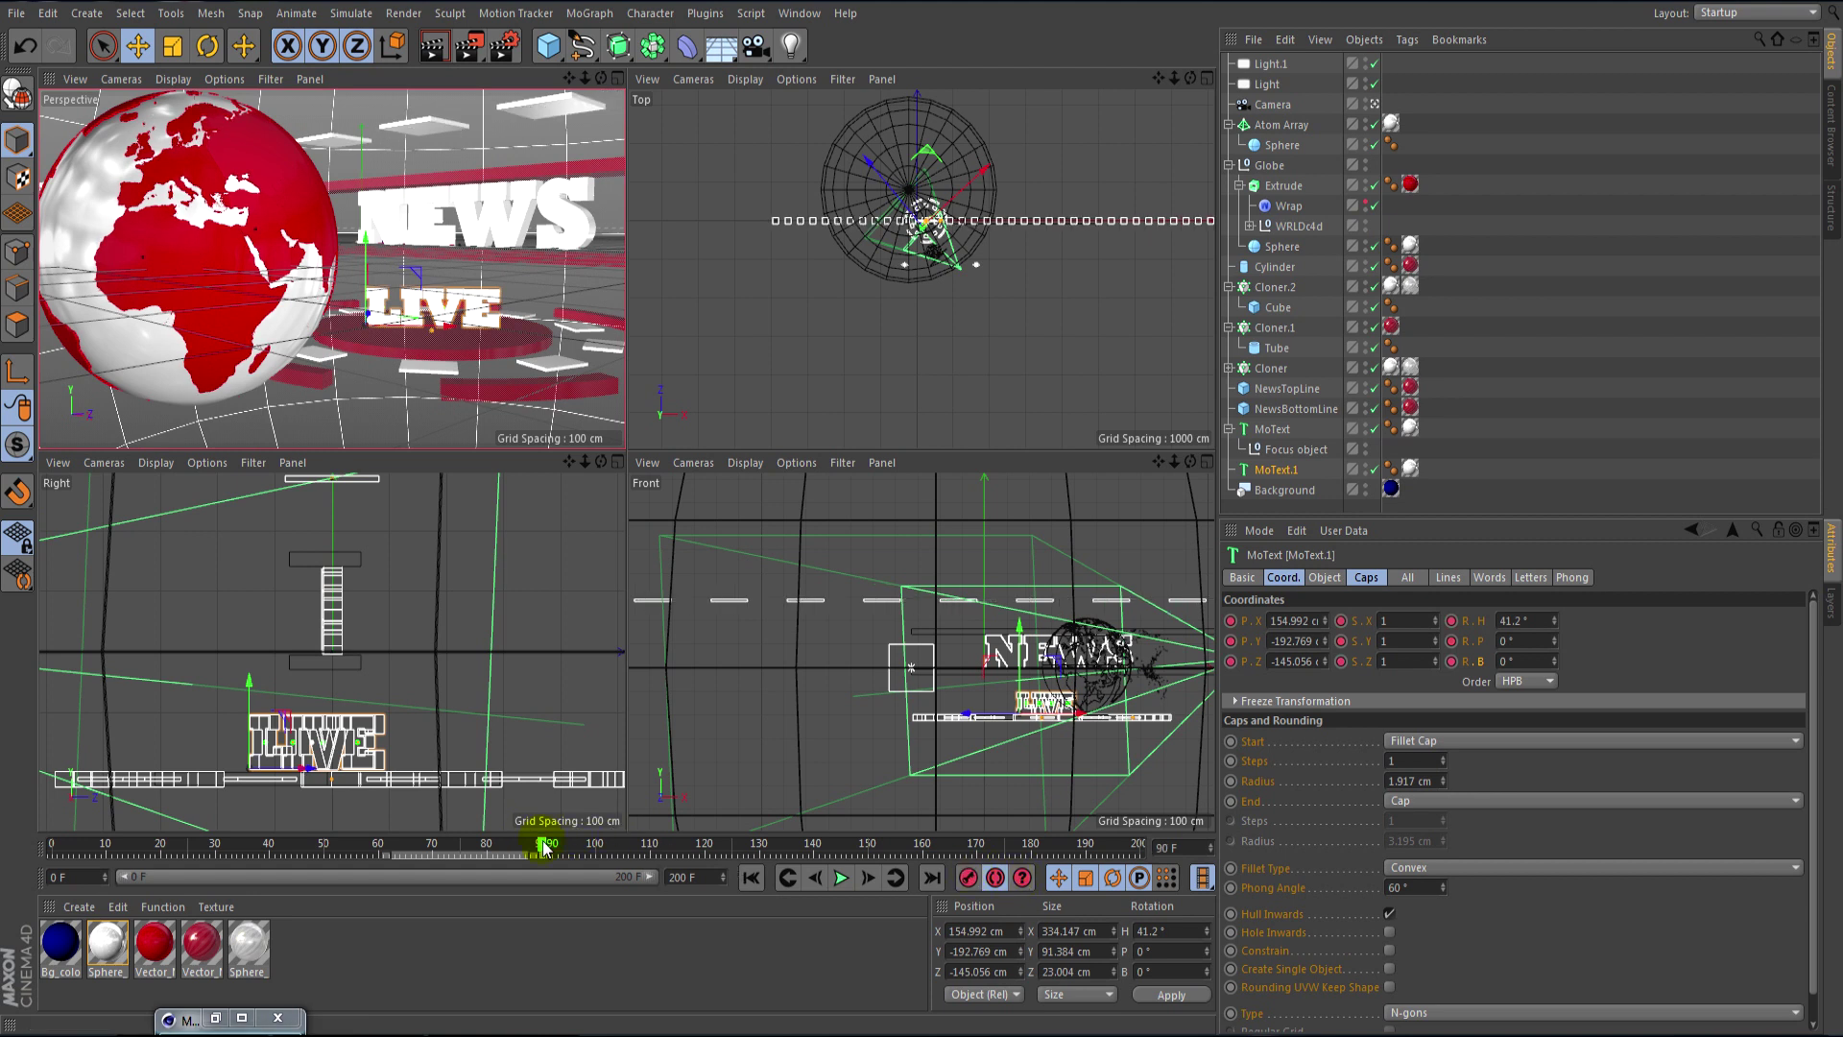
left_click_drag(542, 846, 474, 845)
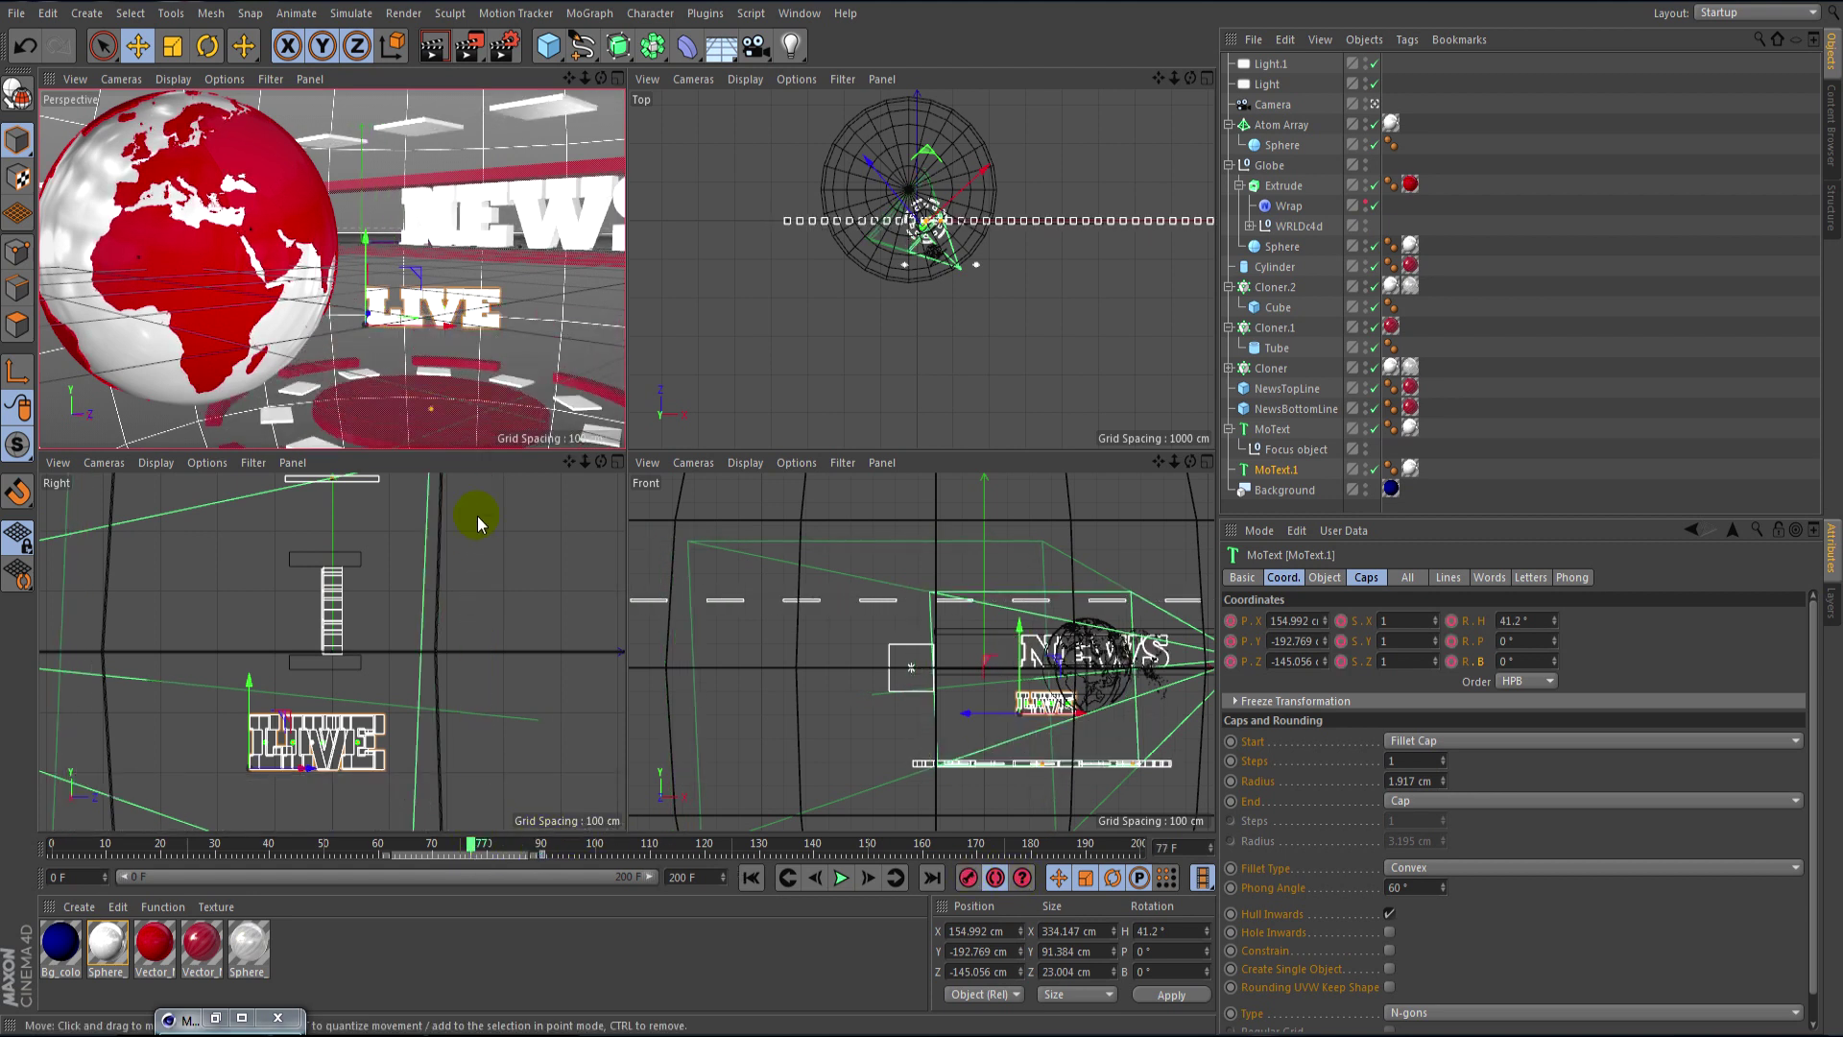
left_click_drag(445, 329, 715, 351)
left_click_drag(441, 320, 440, 321)
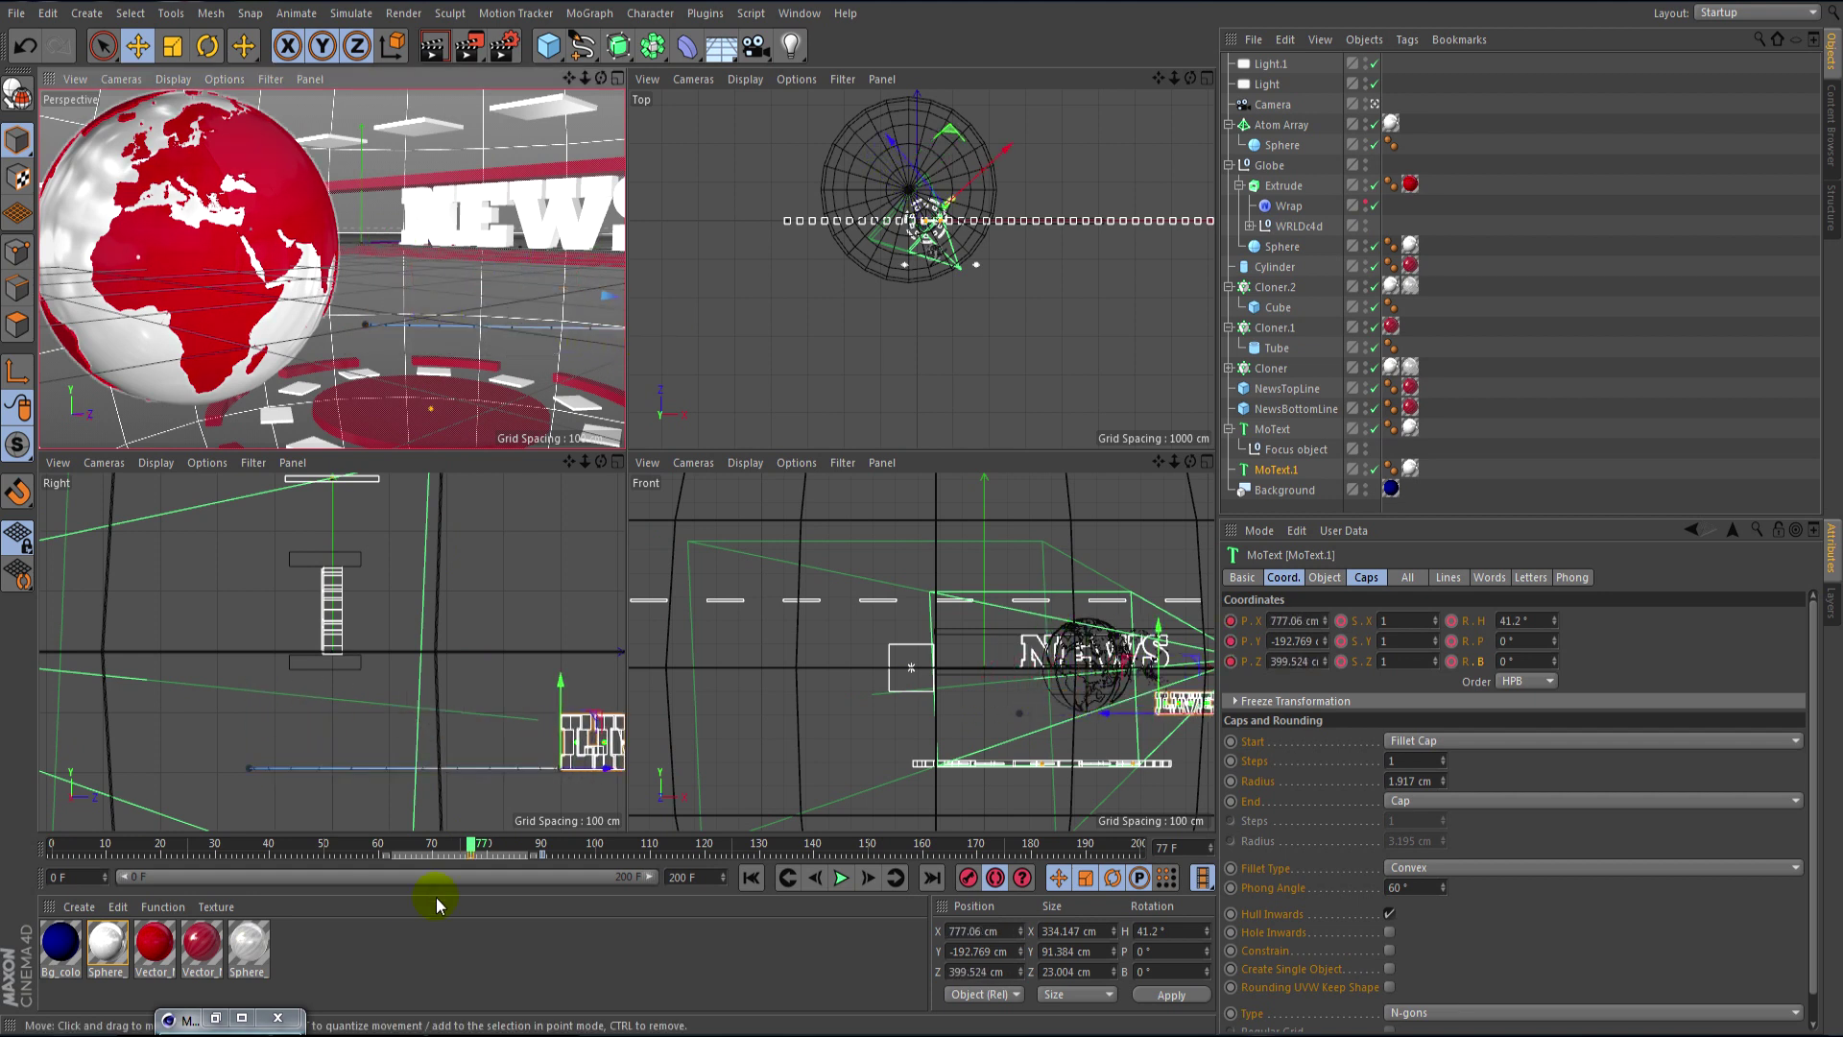
mouse_move(472, 848)
left_mouse_down()
mouse_move(3, 835)
mouse_move(630, 875)
mouse_move(436, 889)
mouse_move(459, 883)
mouse_move(3, 854)
mouse_move(467, 873)
mouse_move(979, 855)
left_mouse_up()
- Set Cloner.1's heading (R.H) to 41°
left_click_drag(1130, 861, 1267, 852)
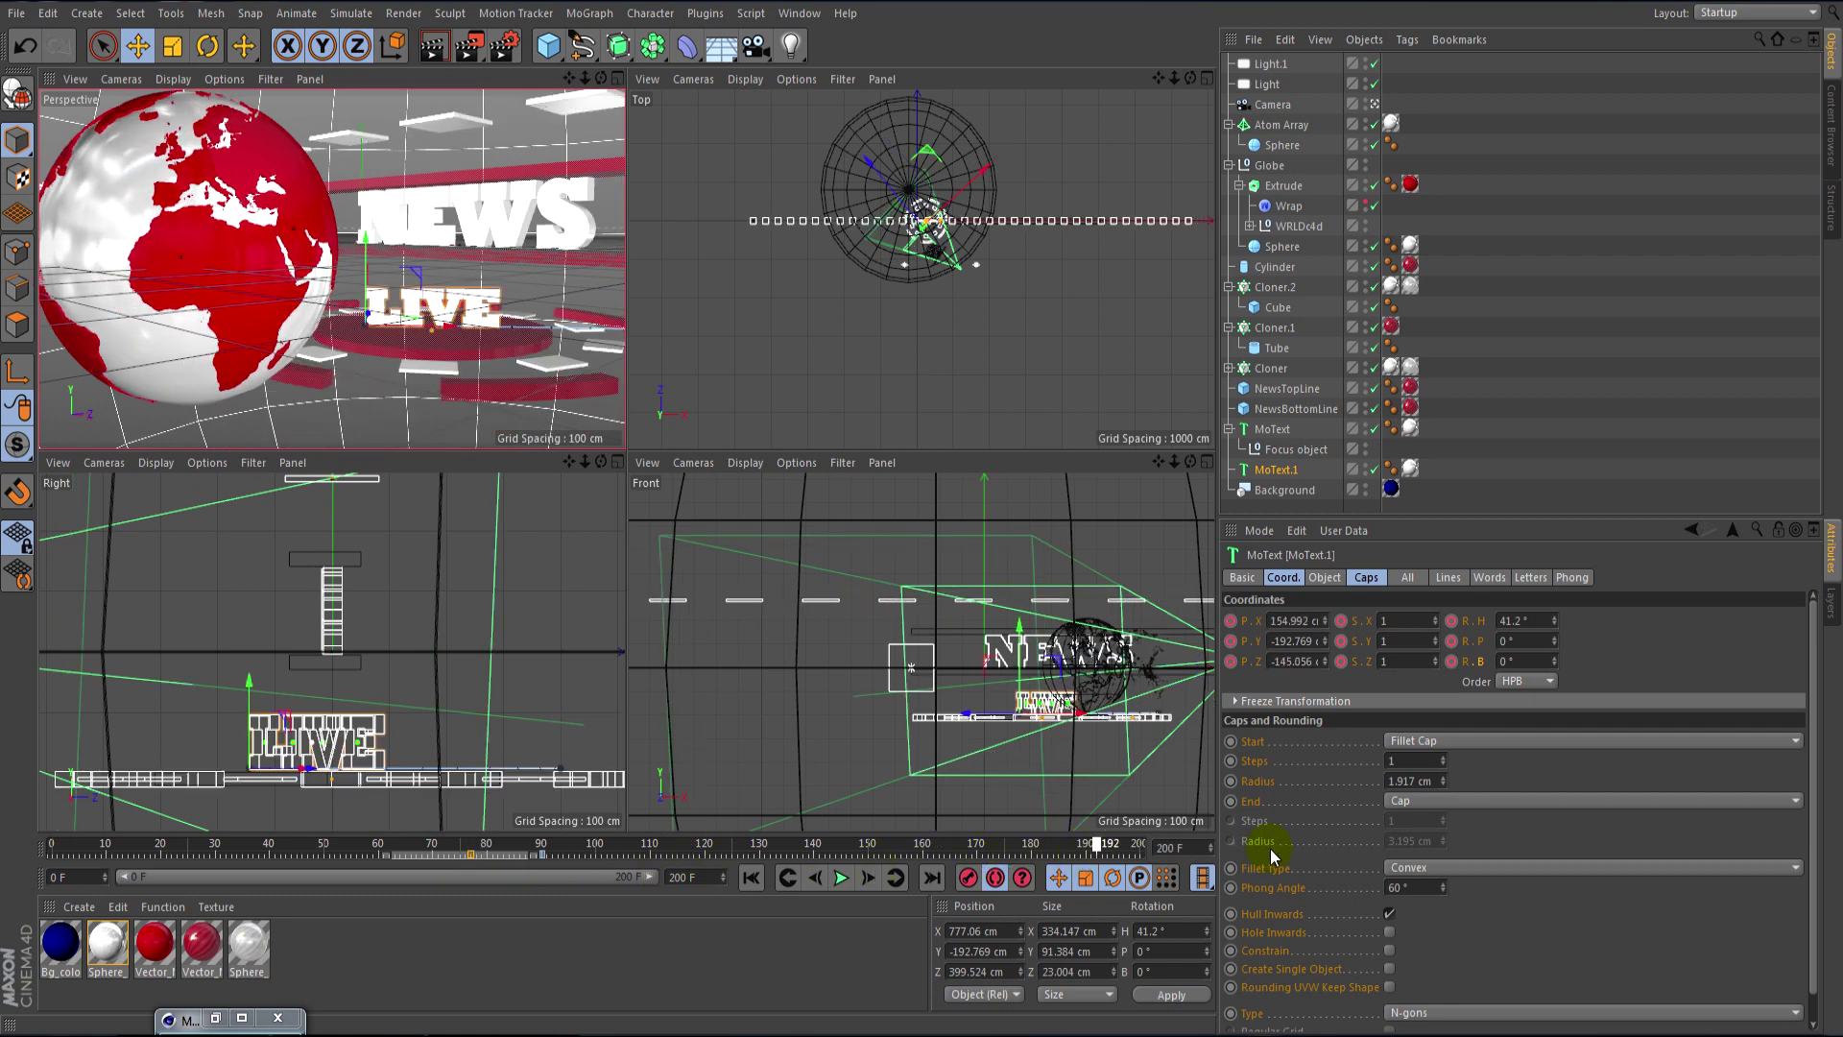
left_click(483, 393)
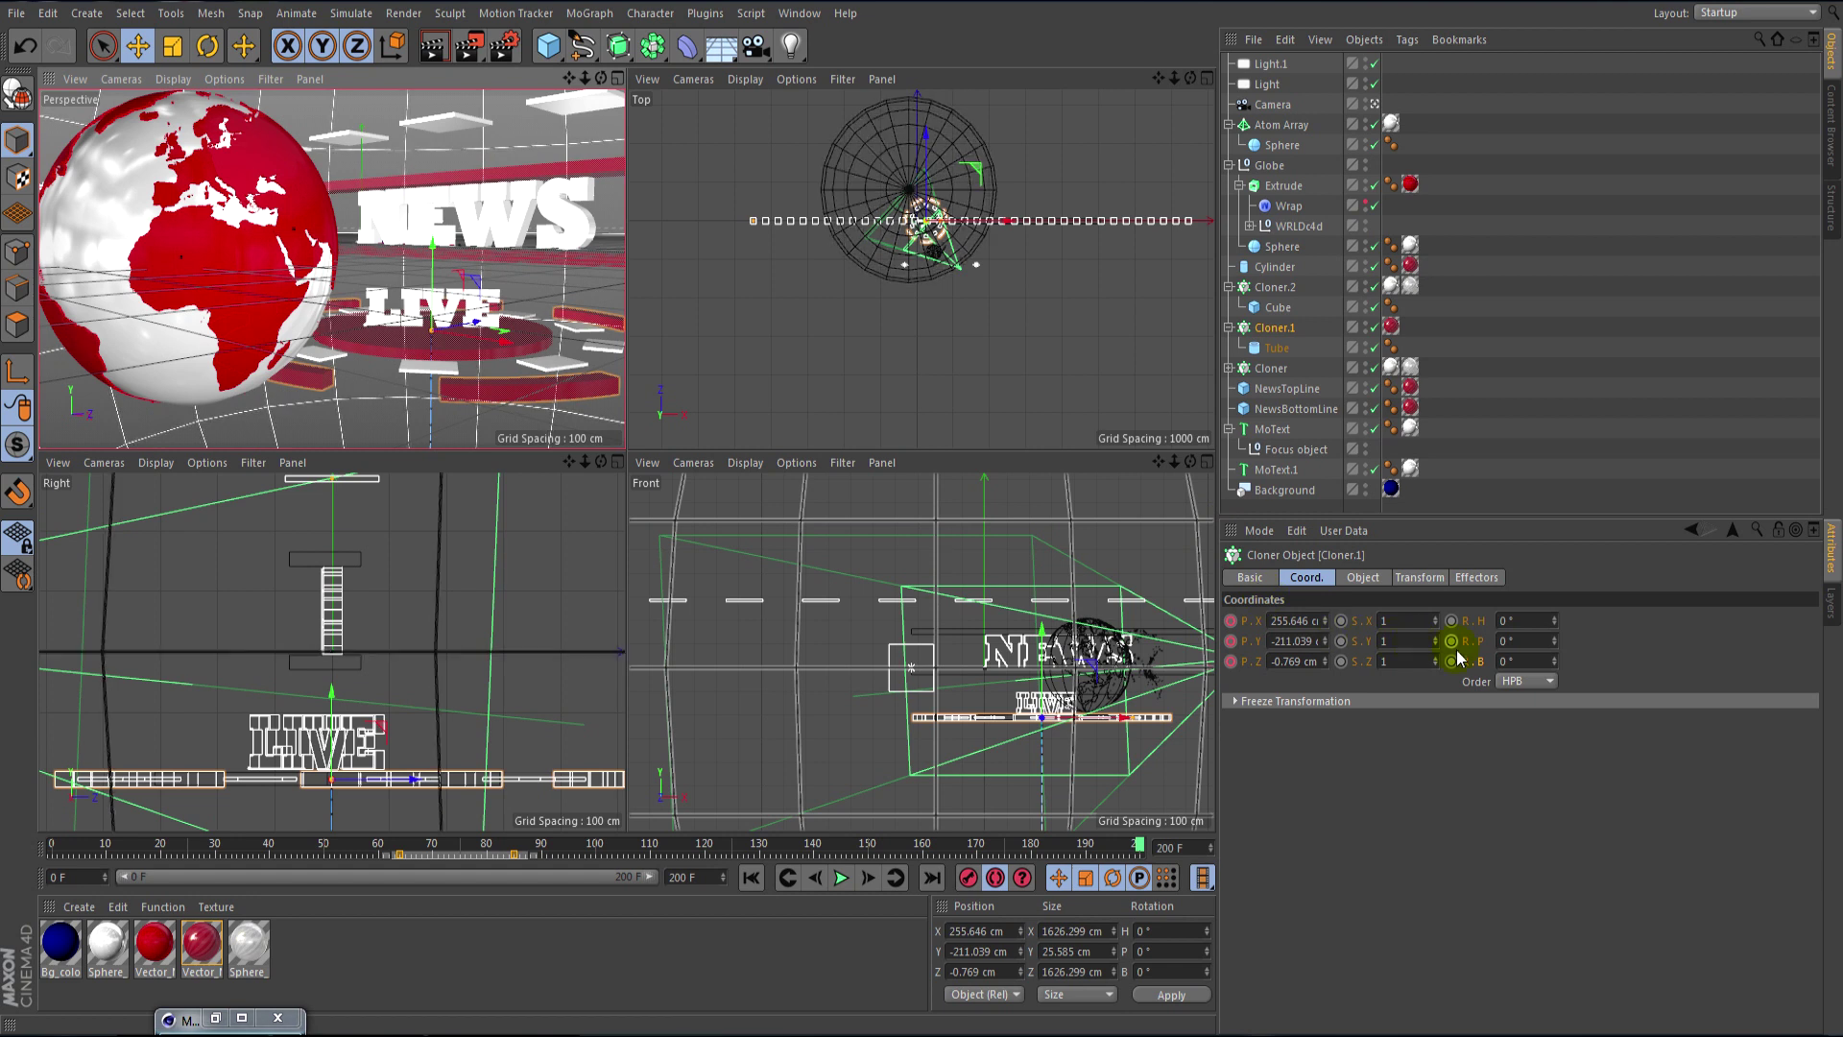
left_click(1555, 620)
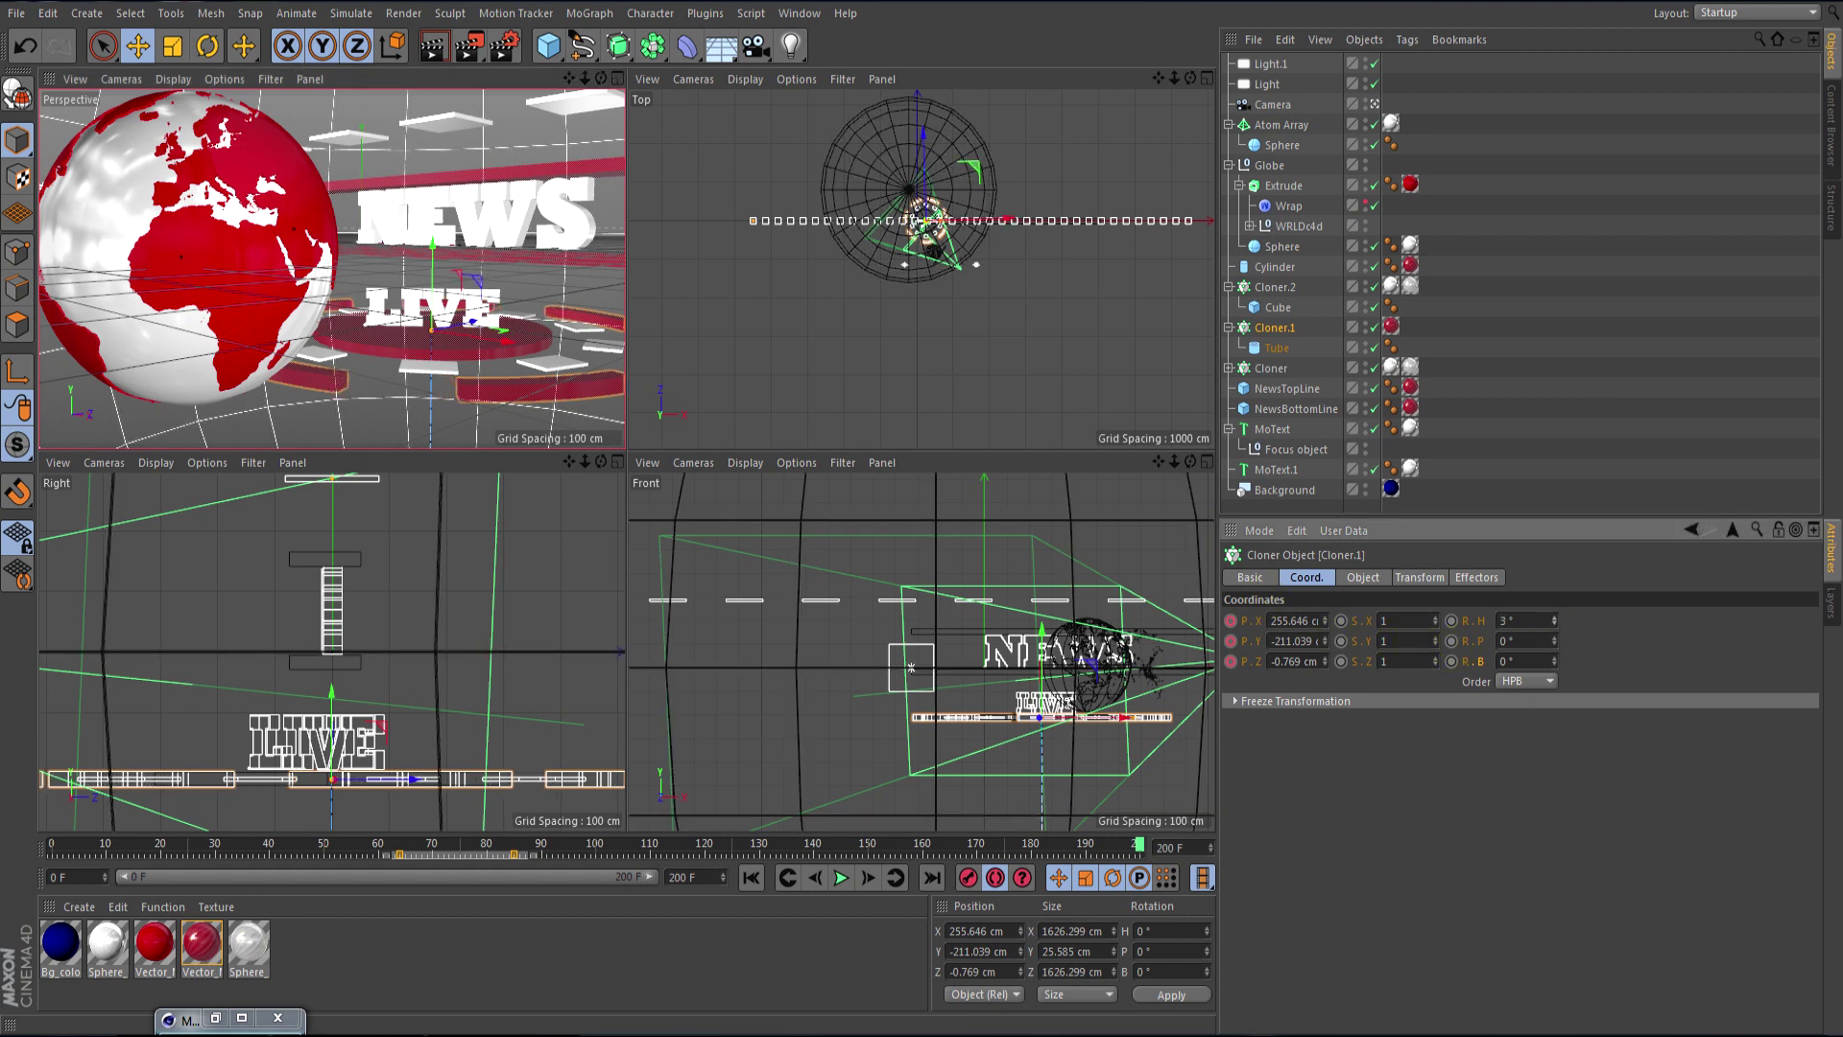
left_click_drag(1555, 621, 1584, 620)
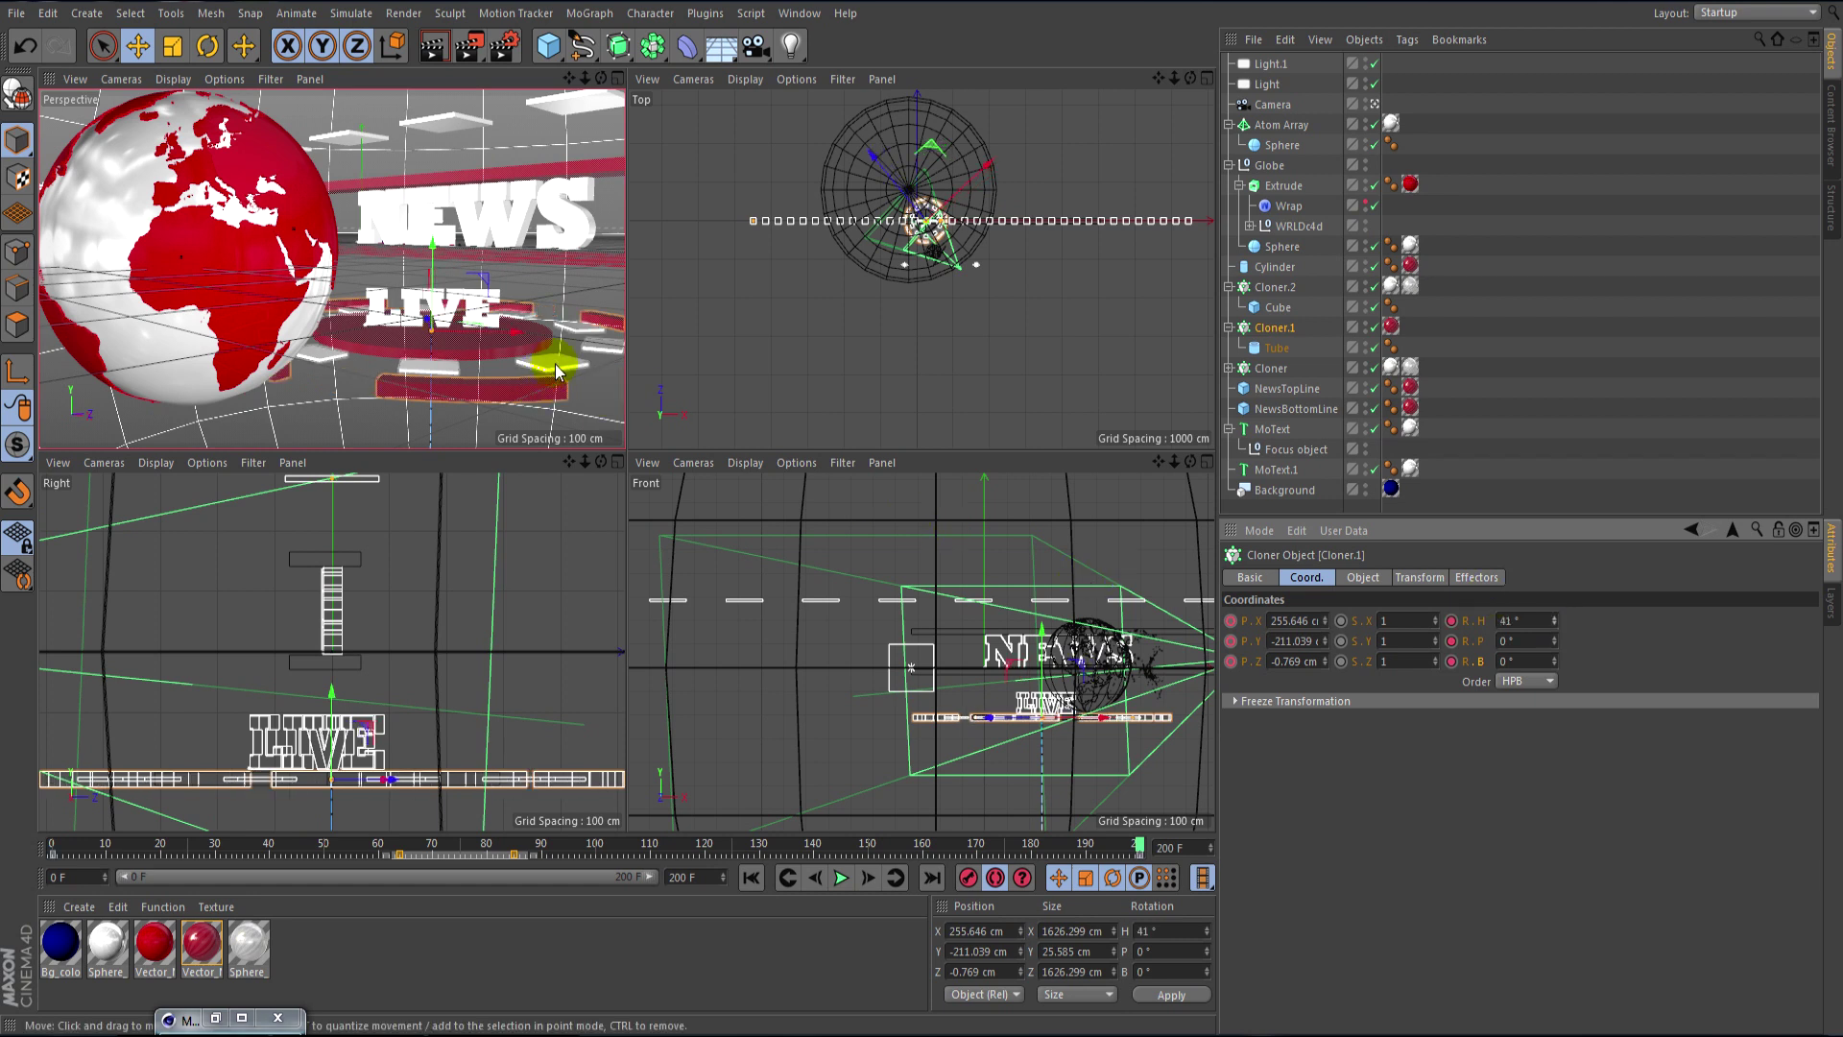
- Set Cloner.2's heading (R.H) to −81°
left_click(1275, 287)
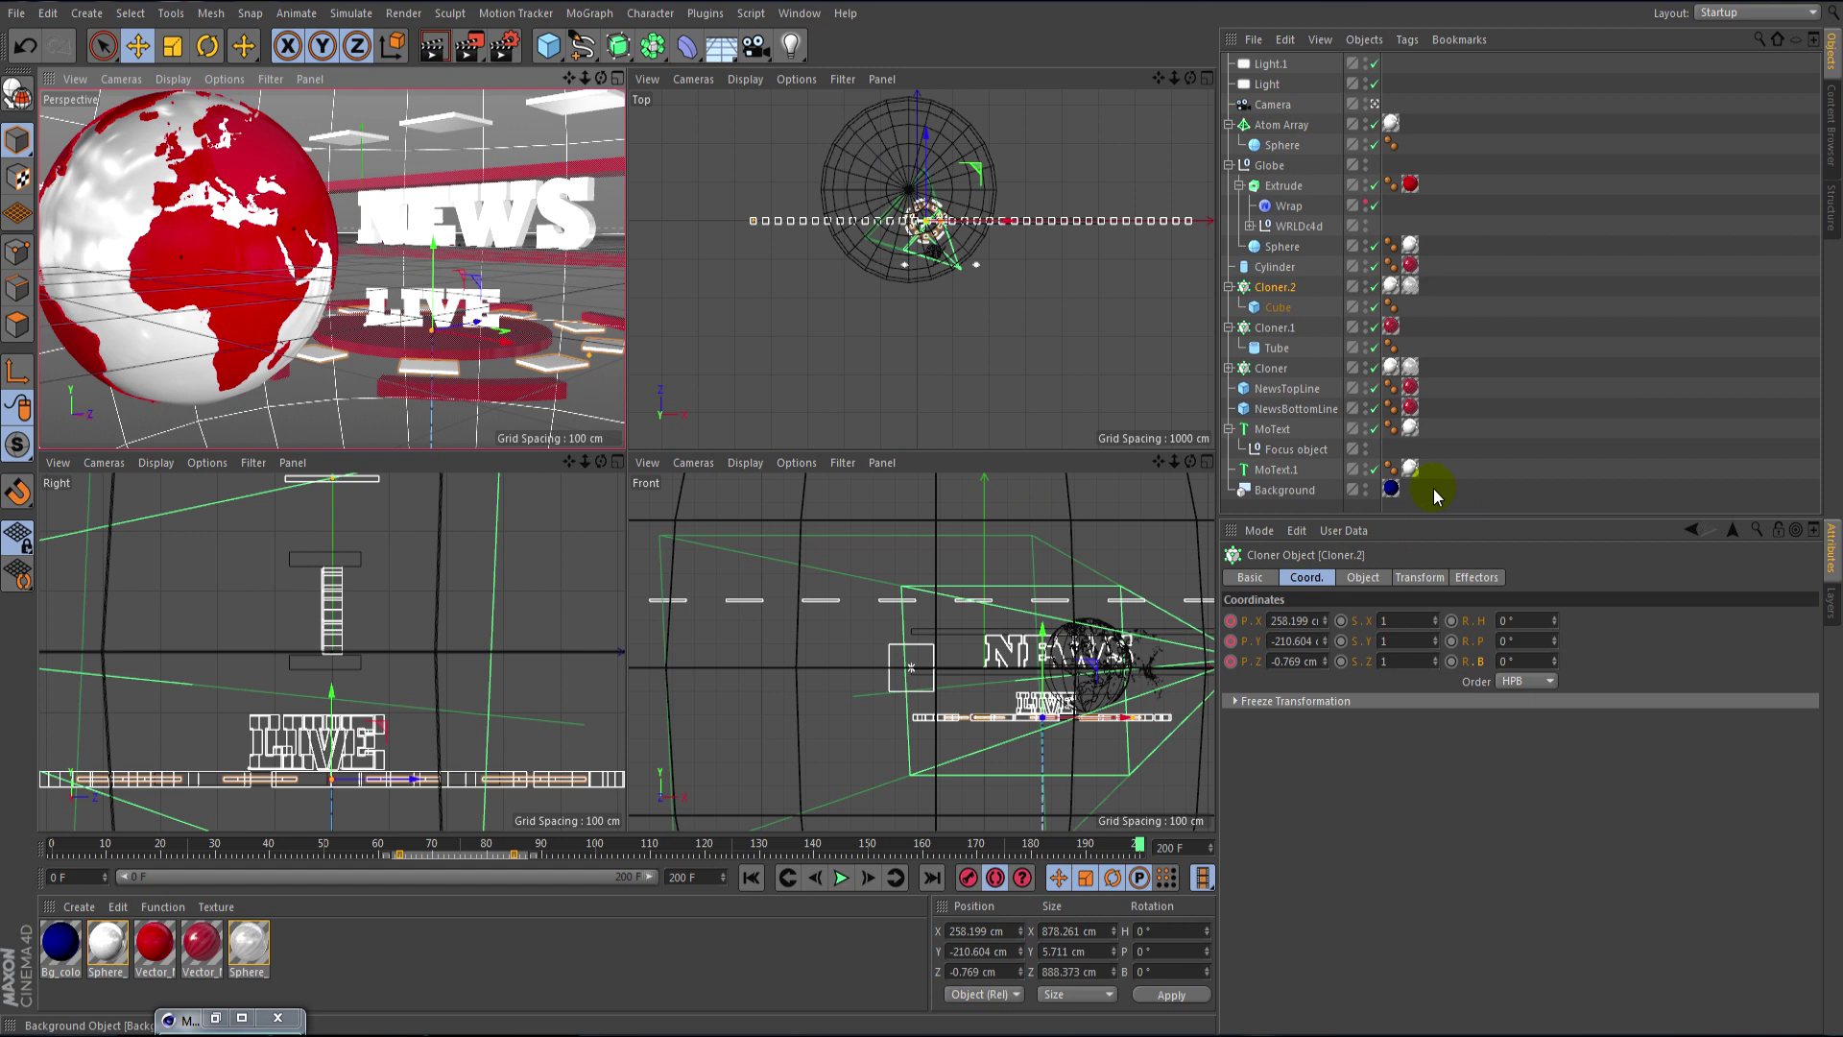
left_click(1554, 619)
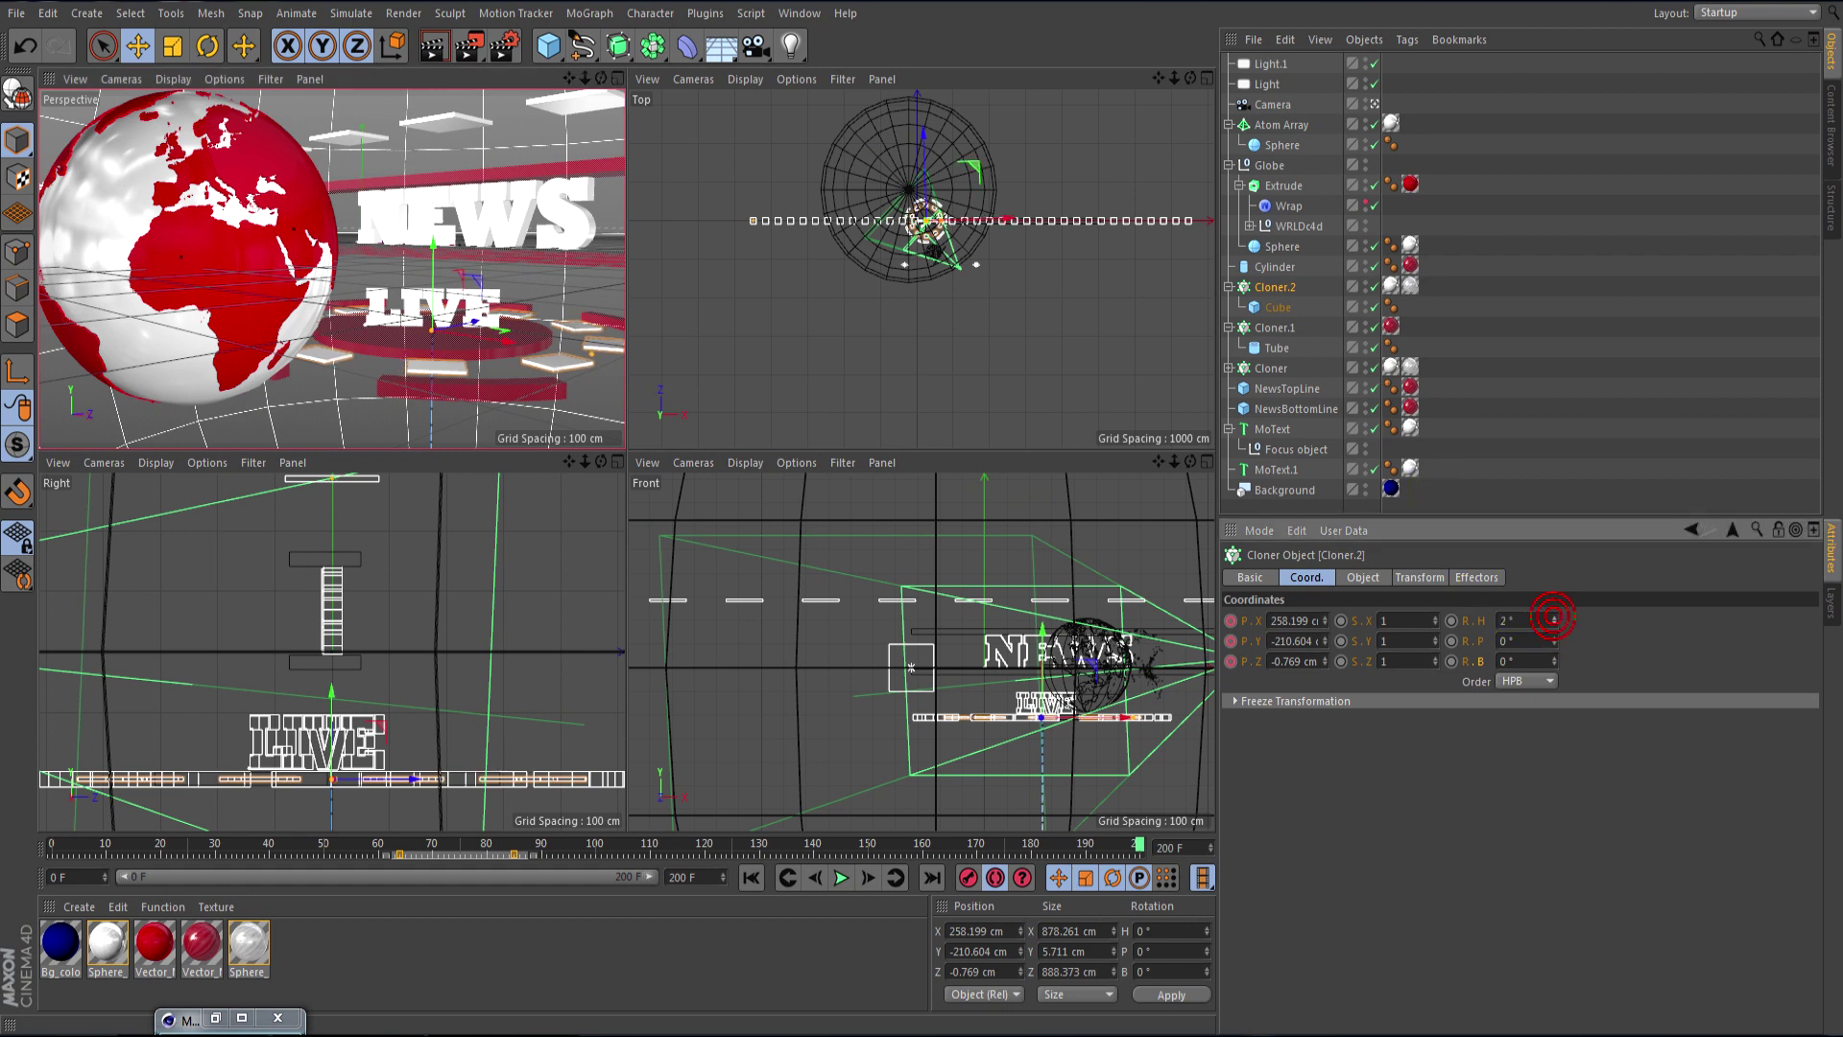
mouse_move(1554, 620)
left_mouse_down()
mouse_move(1554, 658)
mouse_move(1576, 603)
left_mouse_up()
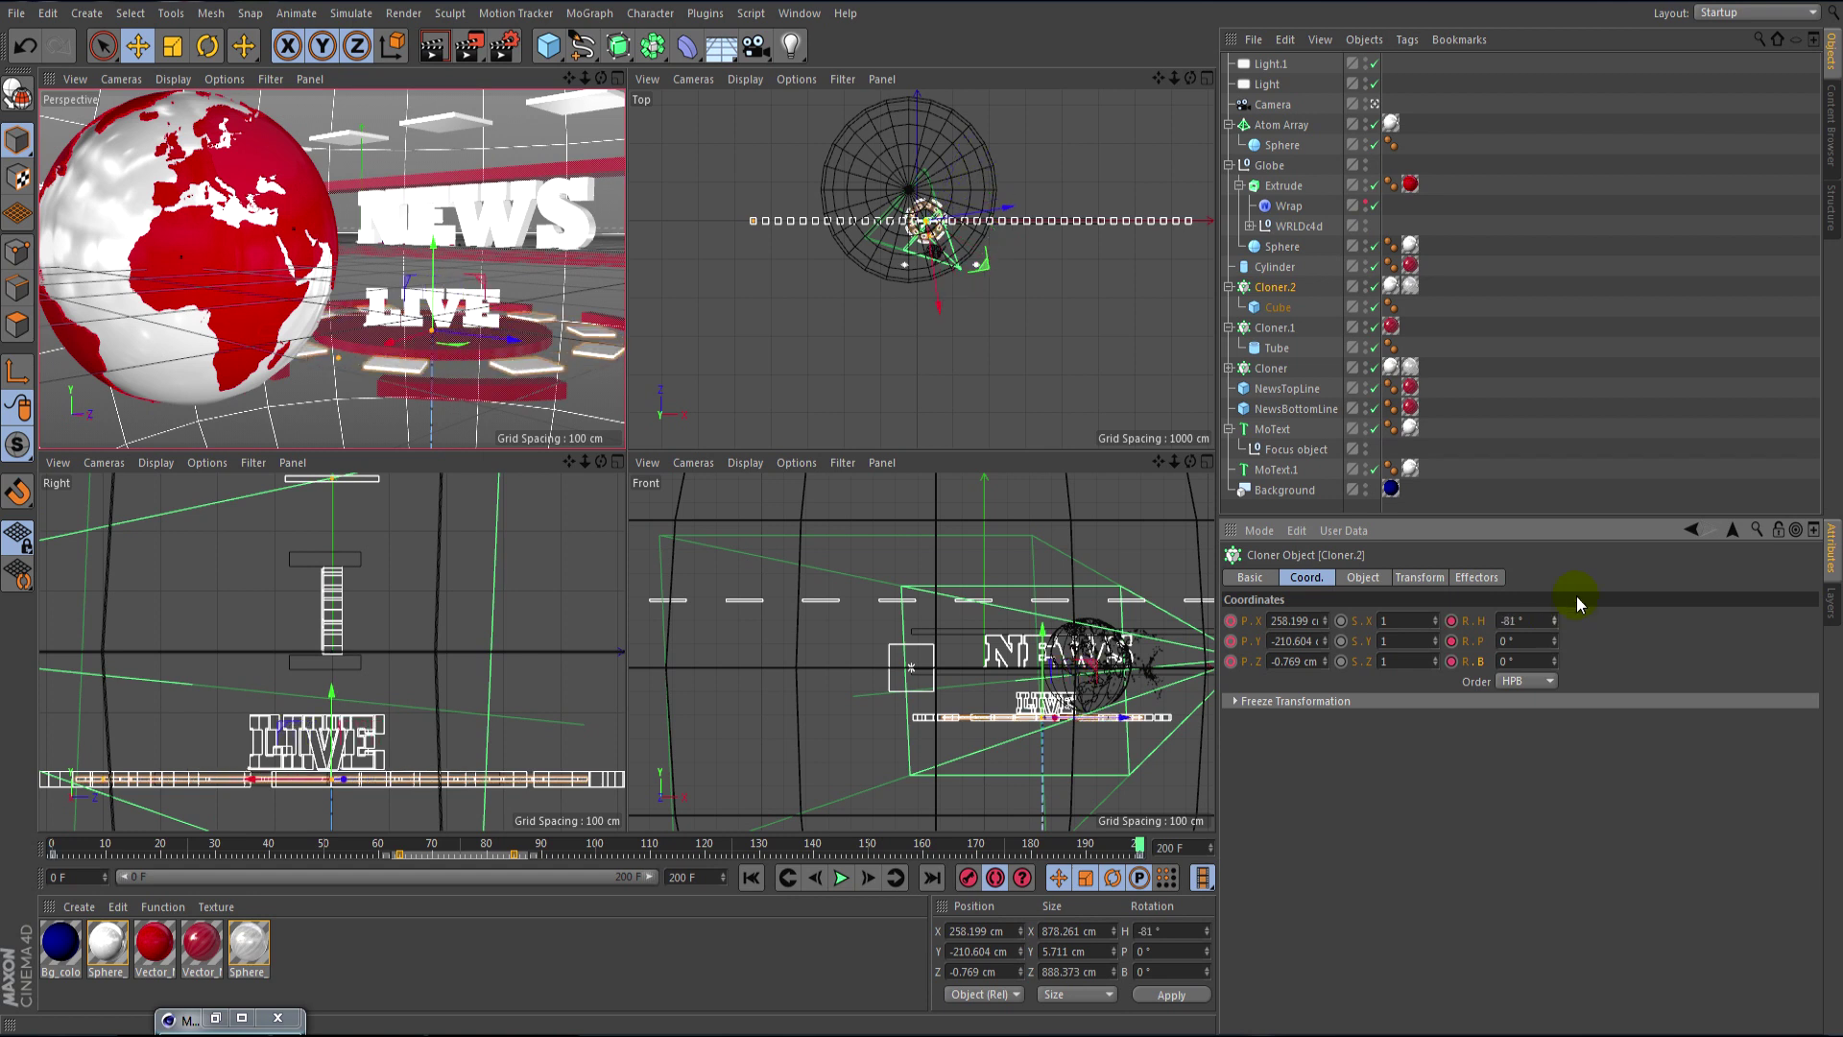
- Rewind to frame 0, maximize the Perspective view, and play the news studio animation
left_click(763, 878)
left_click(421, 352)
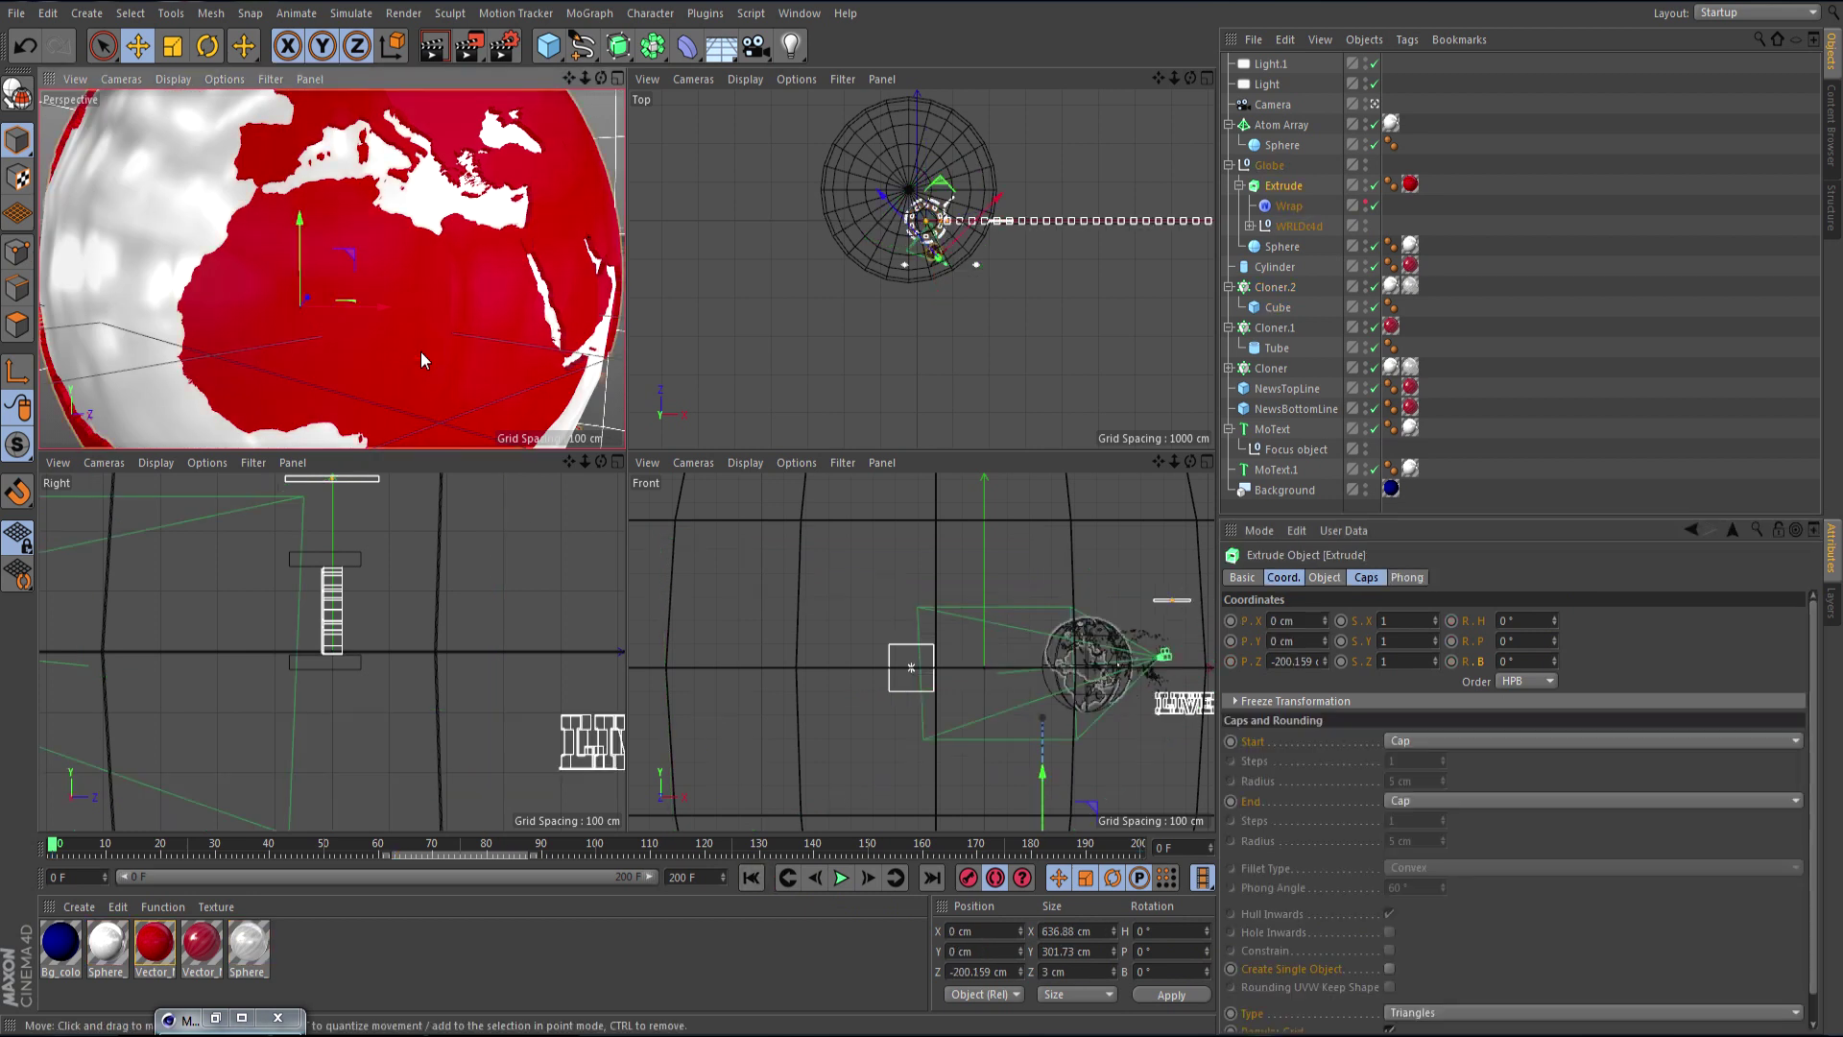
middle_click(421, 352)
left_click(847, 883)
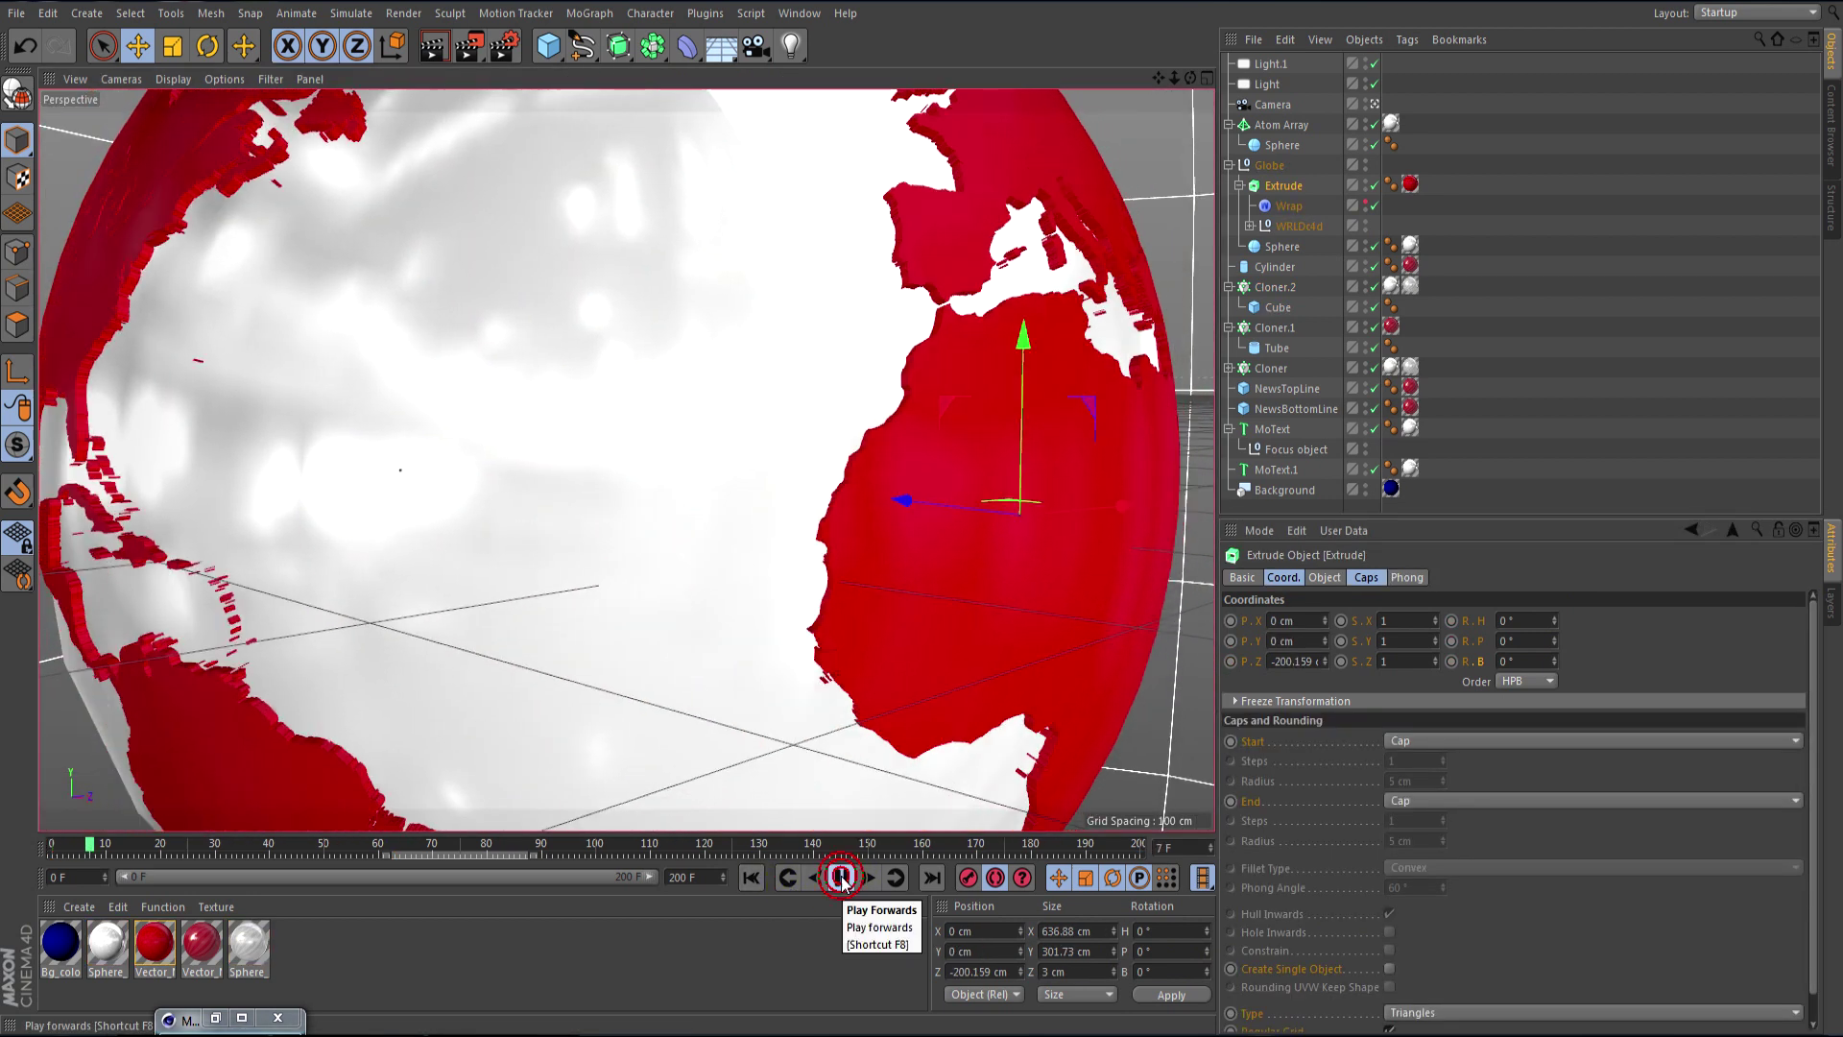